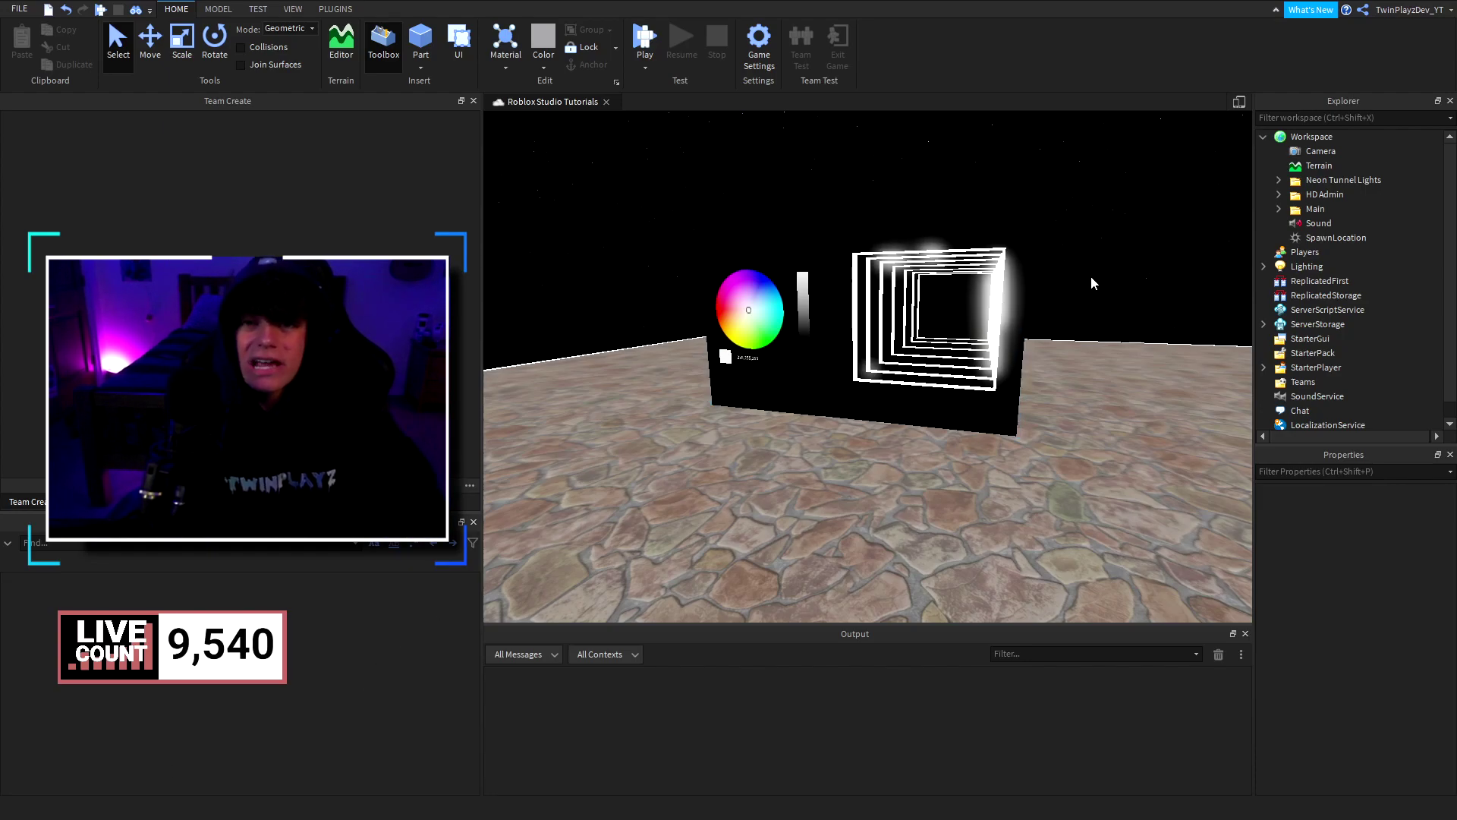
Step: Examine the neon tunnel and the color wheel on its front wall from several distances and angles
scroll(1072, 302, "down", 10)
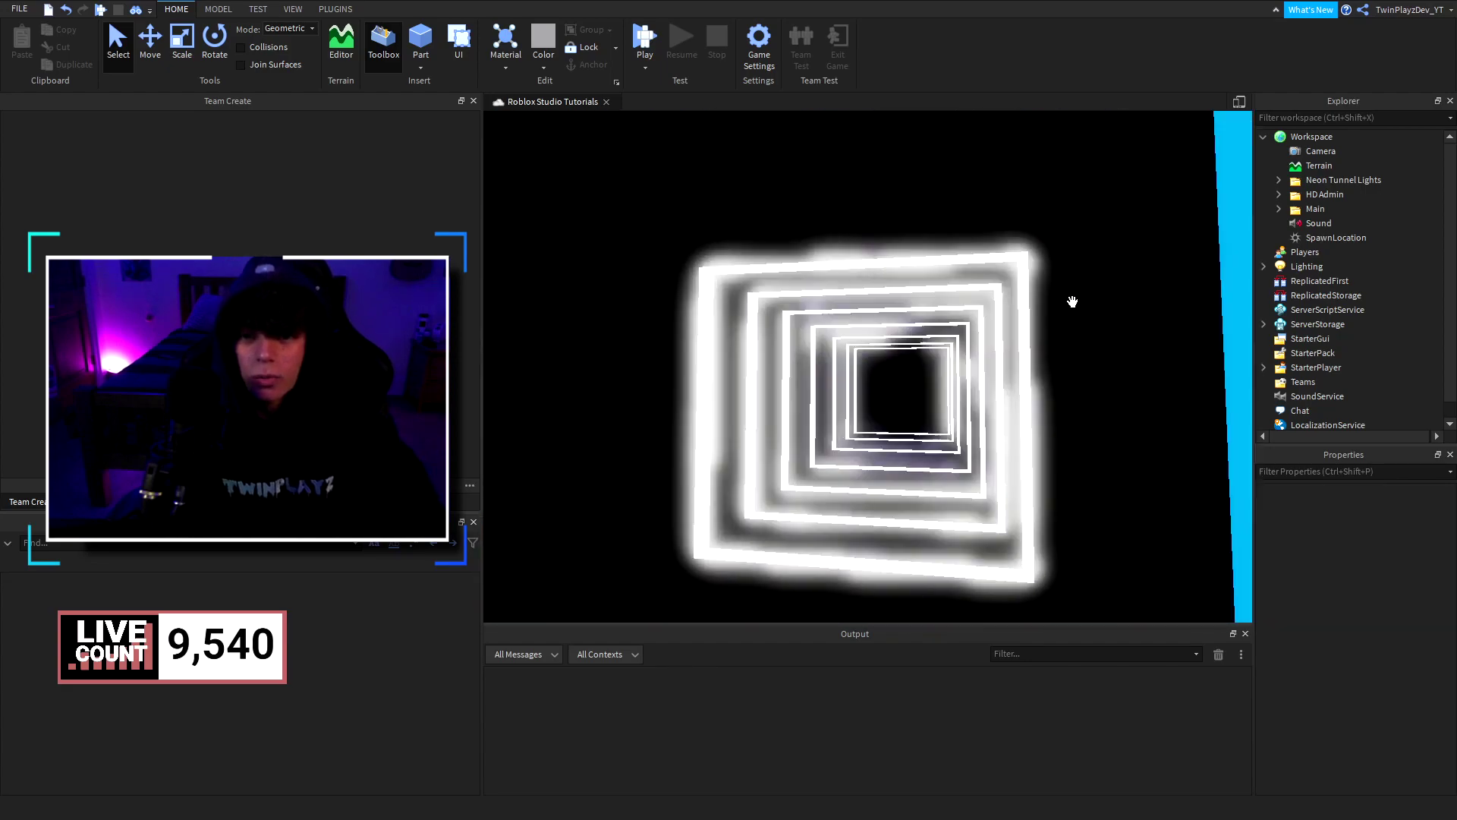
scroll(1072, 302, "down", 2)
scroll(1072, 302, "up", 6)
scroll(1072, 302, "down", 10)
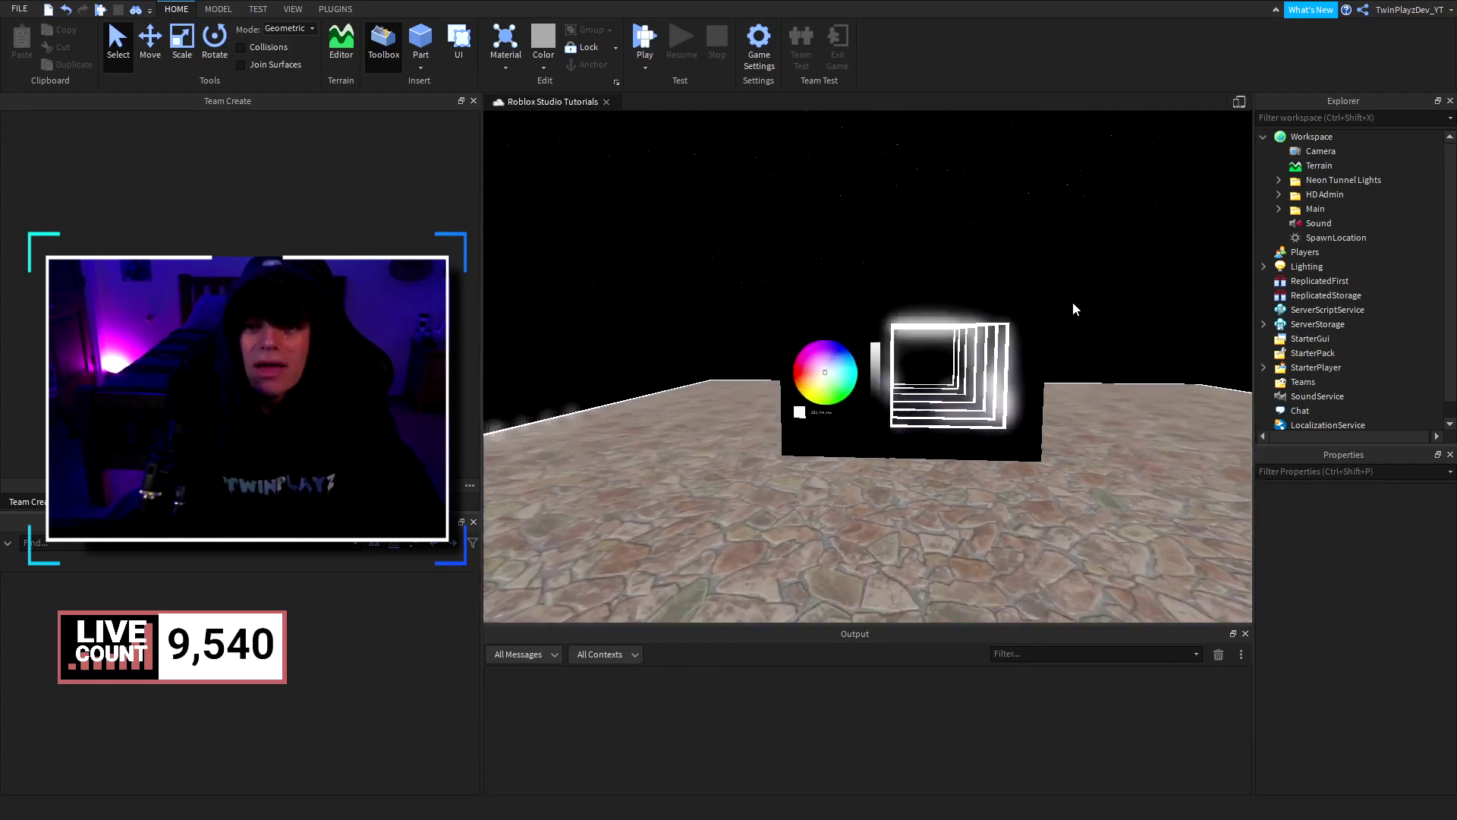
scroll(1073, 302, "down", 10)
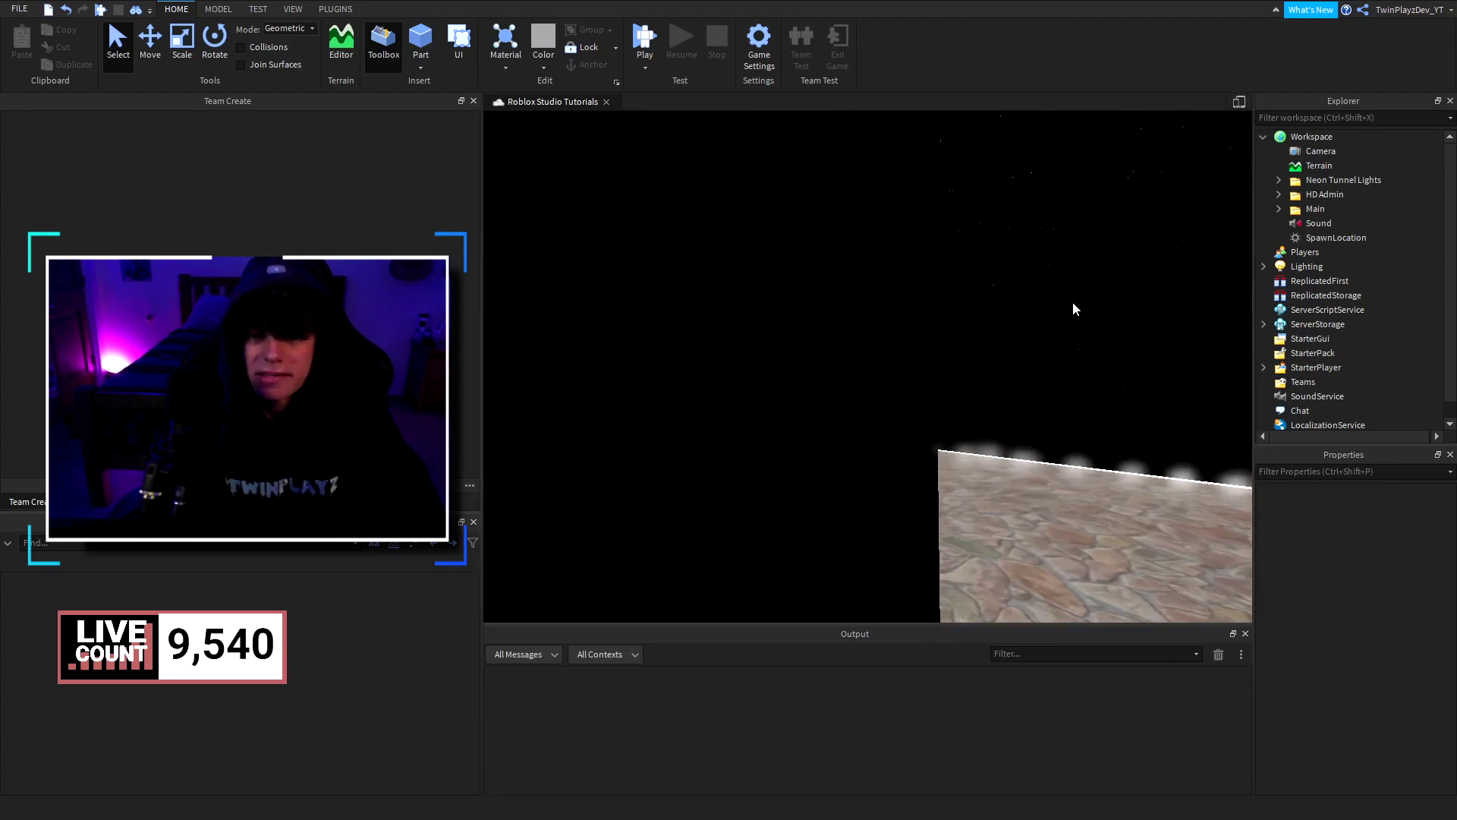
scroll(1072, 302, "up", 5)
scroll(1072, 302, "down", 5)
scroll(1072, 302, "down", 5)
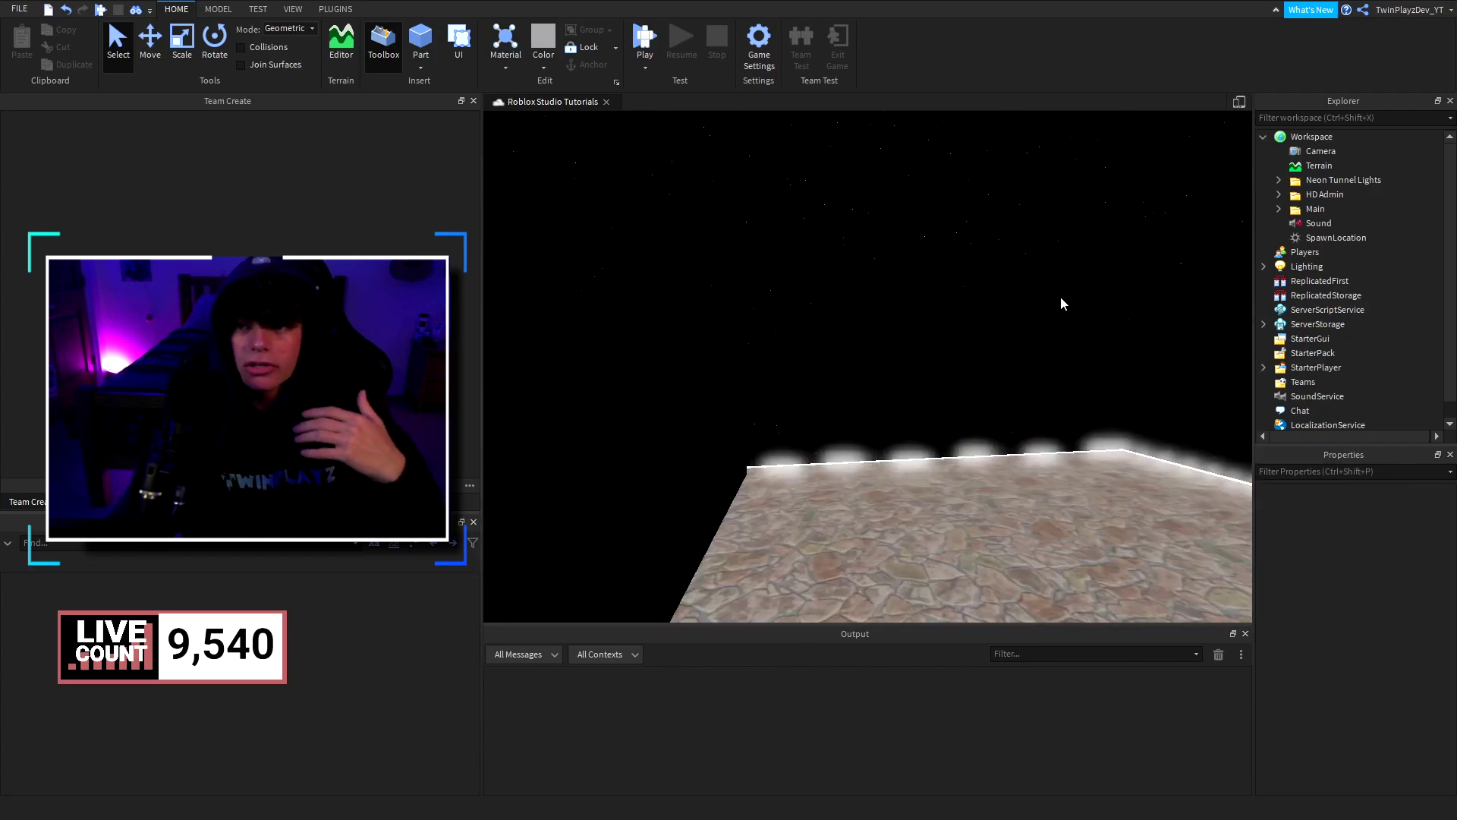
scroll(1059, 296, "down", 5)
mouse_move(872, 319)
right_mouse_down()
mouse_move(838, 320)
mouse_move(875, 322)
right_mouse_up()
key("s")
key("a")
key("d")
key("a")
key("d")
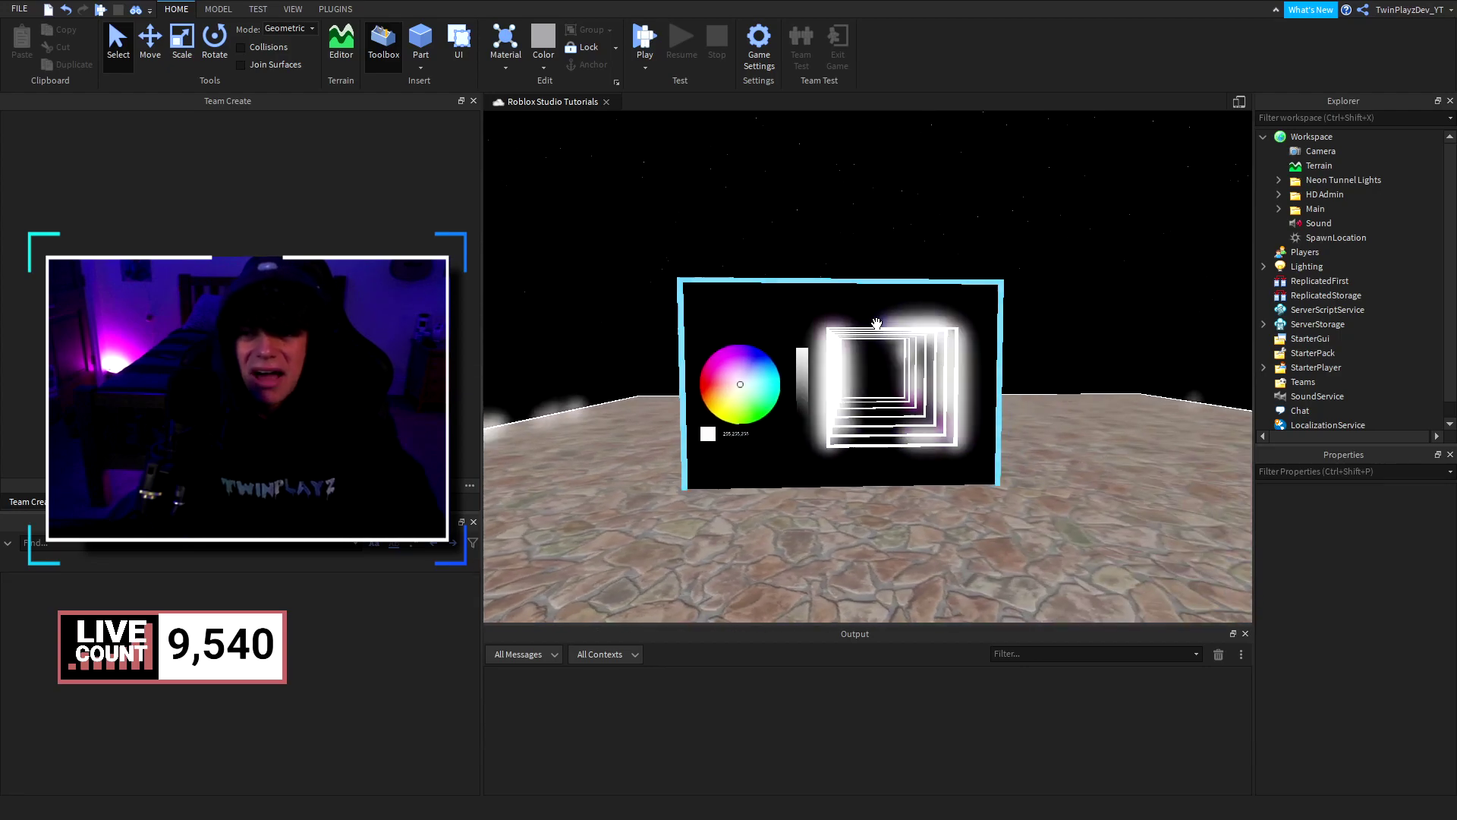
scroll(877, 324, "up", 5)
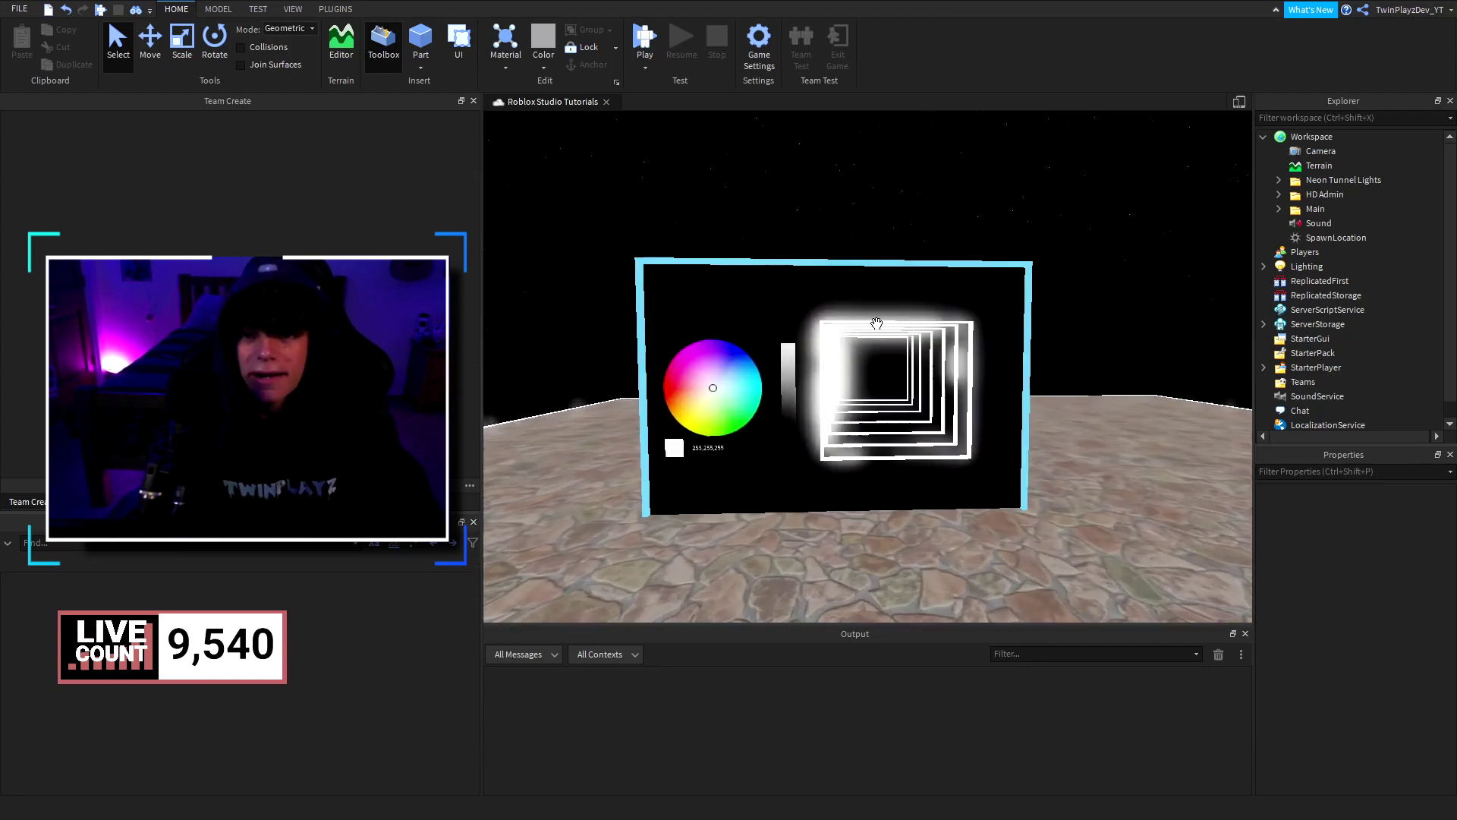
scroll(877, 324, "down", 7)
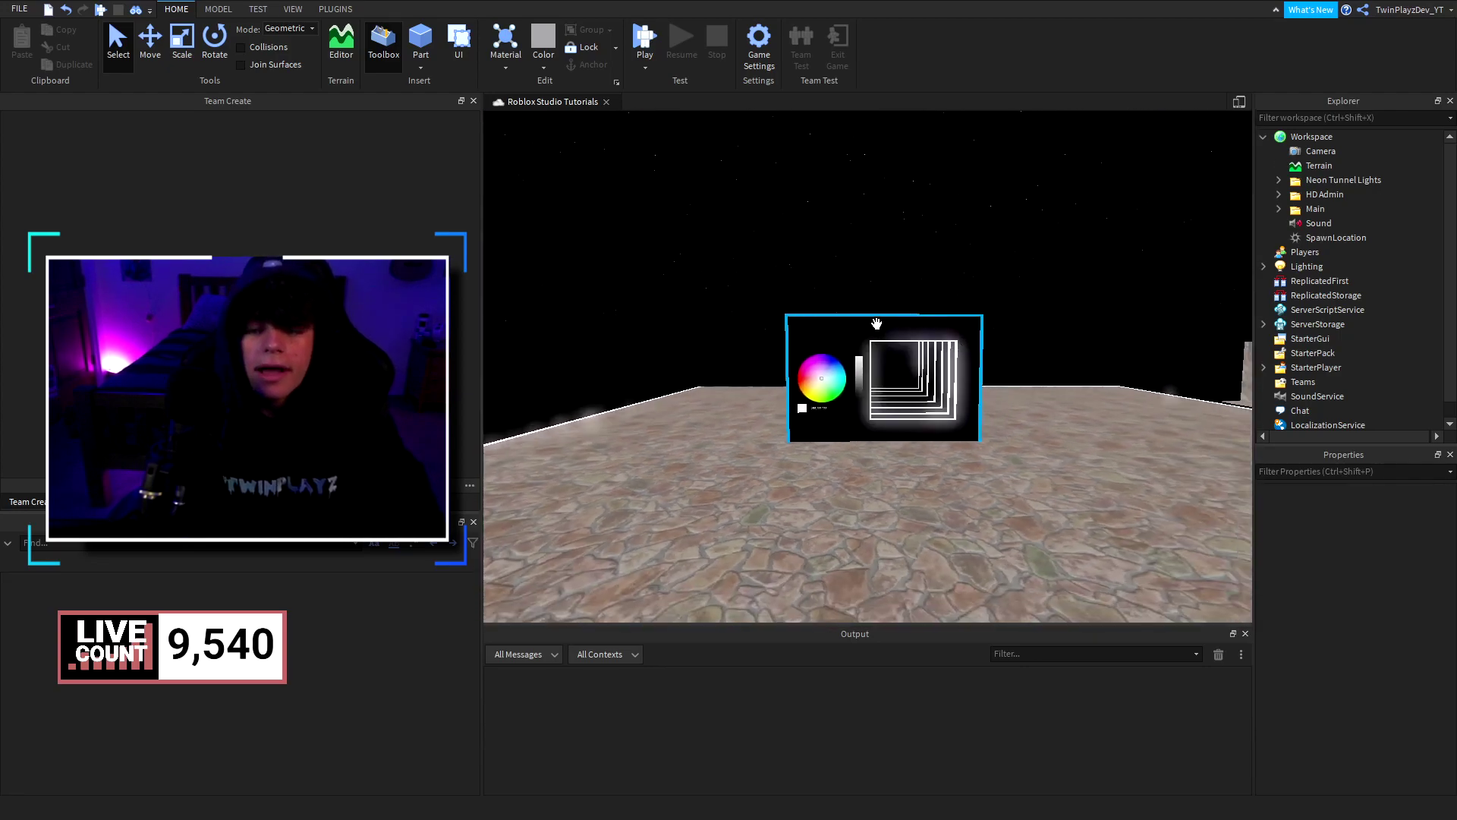
scroll(876, 324, "up", 8)
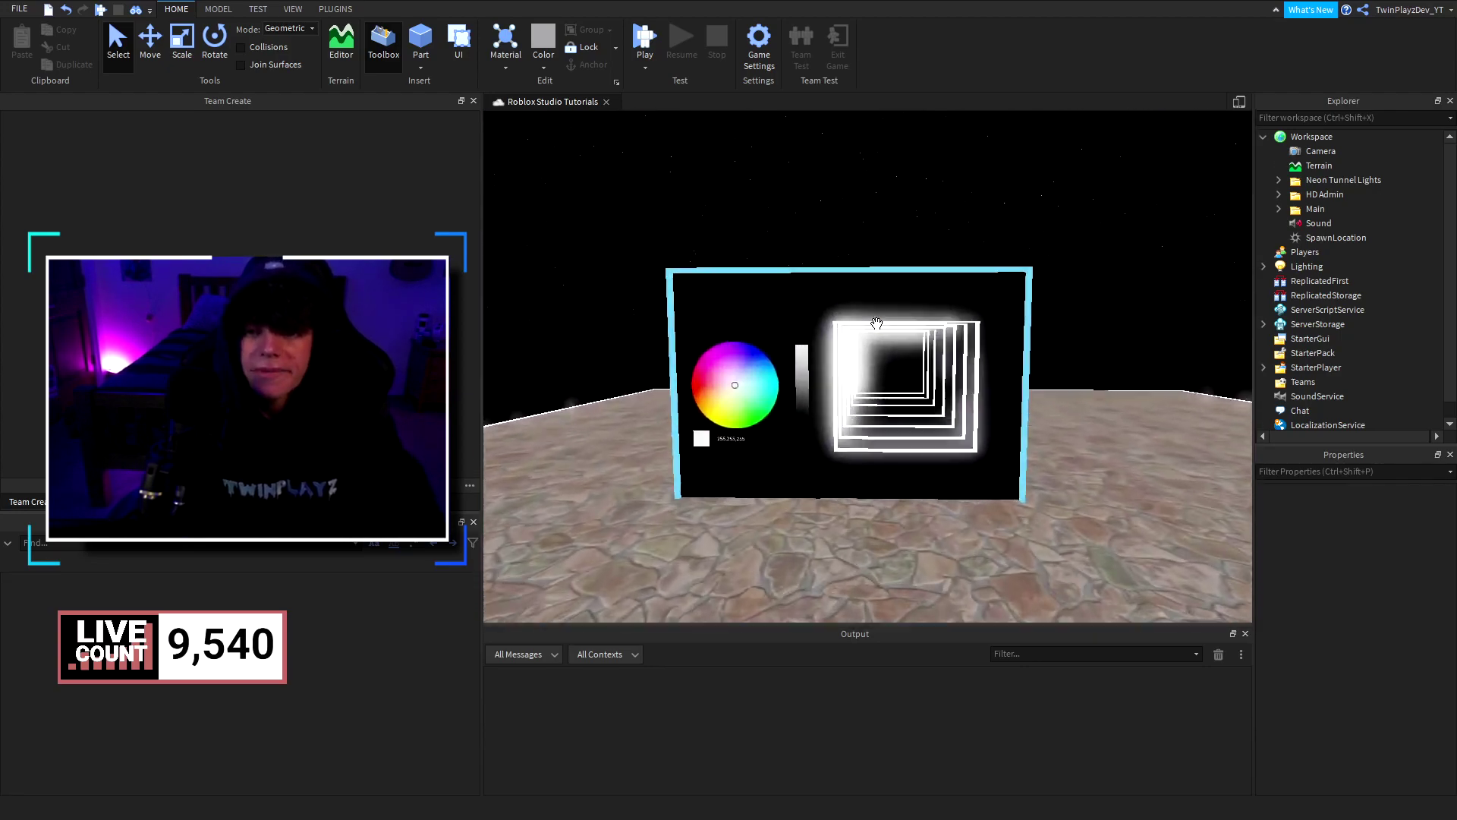
right_click_drag(876, 324, 875, 321)
scroll(877, 324, "down", 6)
scroll(876, 324, "down", 6)
scroll(878, 318, "up", 8)
scroll(872, 311, "down", 8)
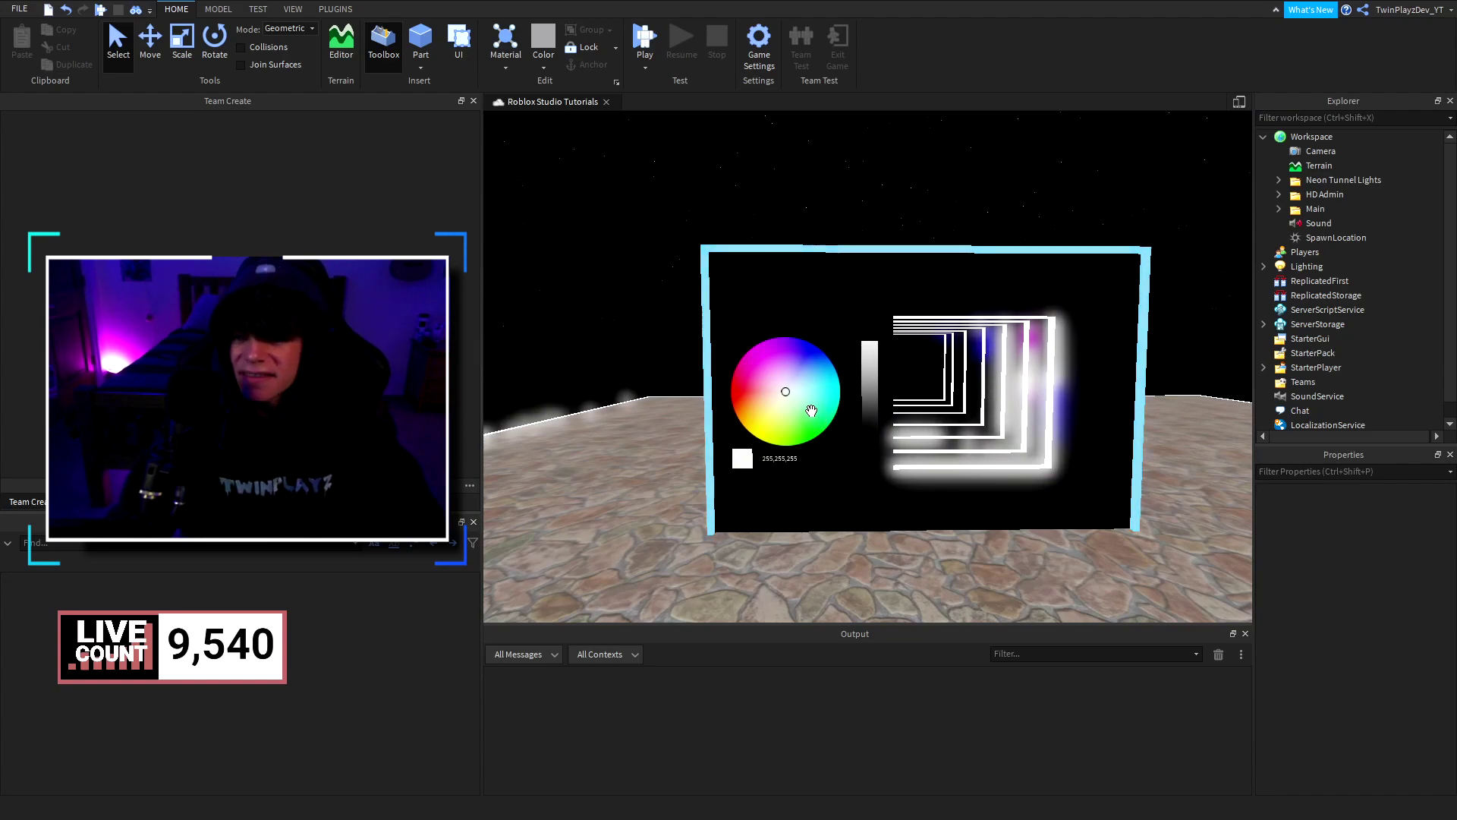
right_click_drag(818, 402, 811, 403)
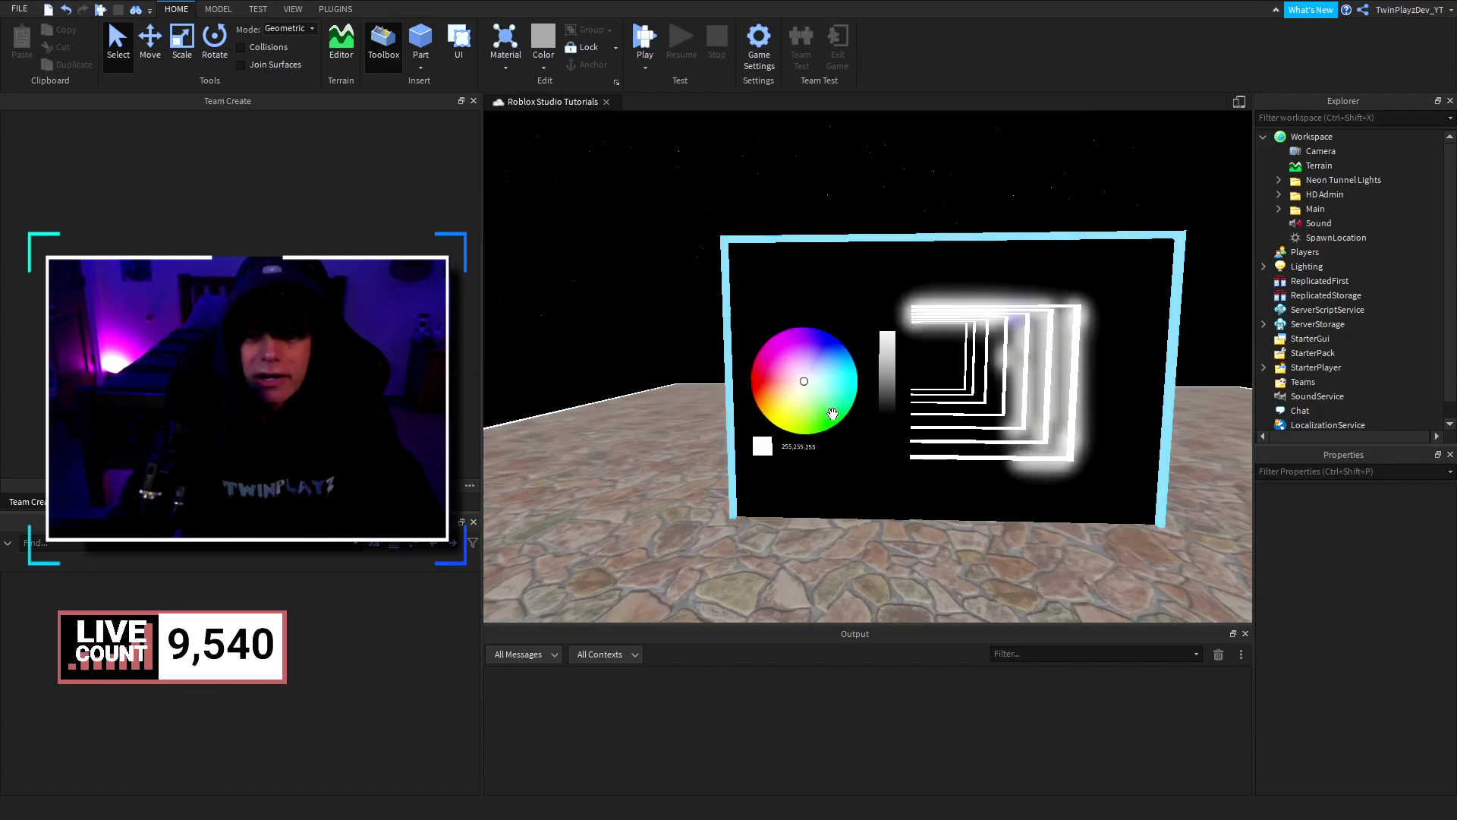
key("s")
key("w")
key("d")
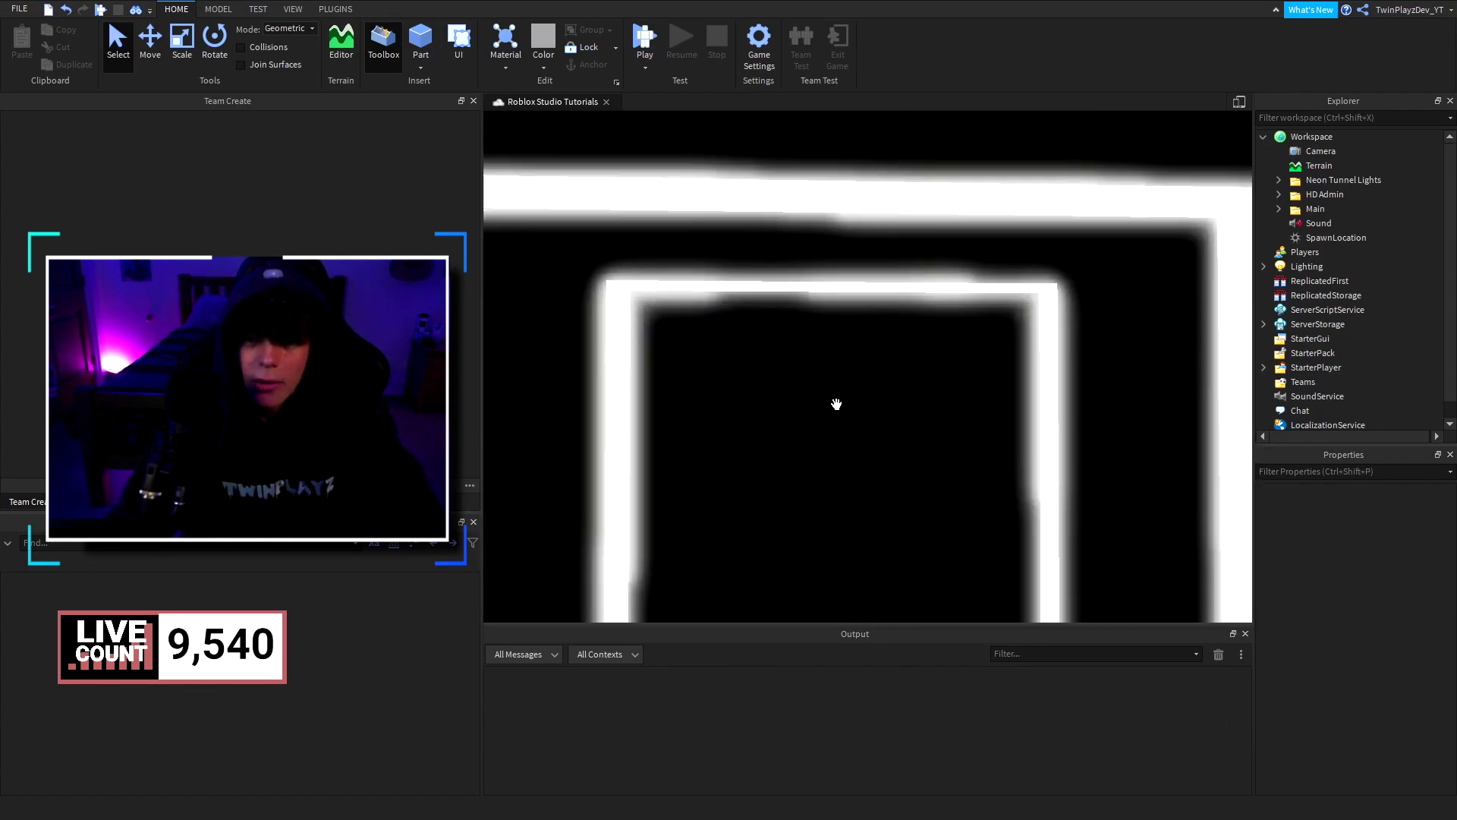
scroll(836, 404, "down", 6)
scroll(835, 403, "up", 5)
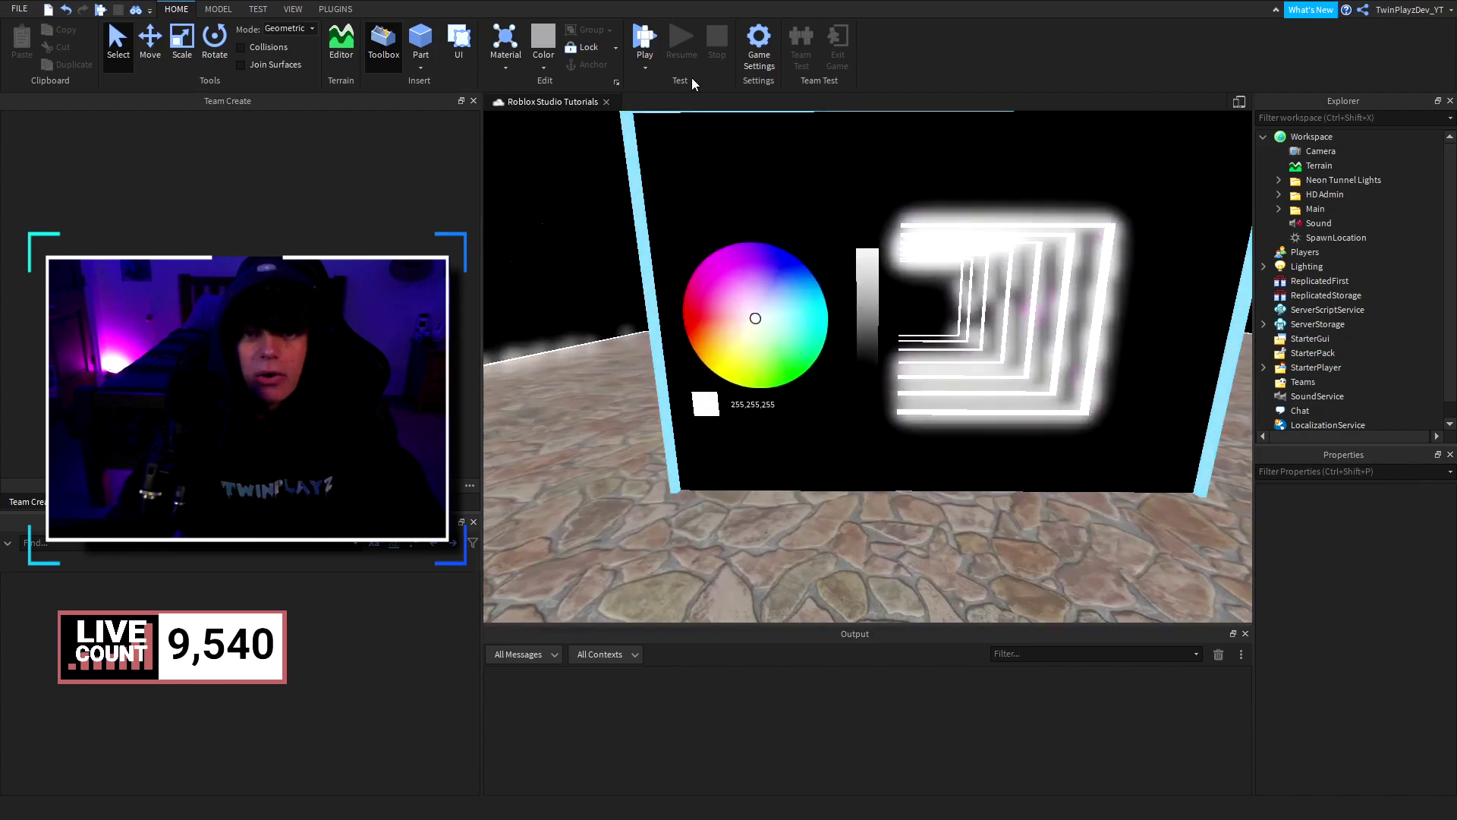
scroll(725, 199, "down", 4)
scroll(726, 199, "up", 6)
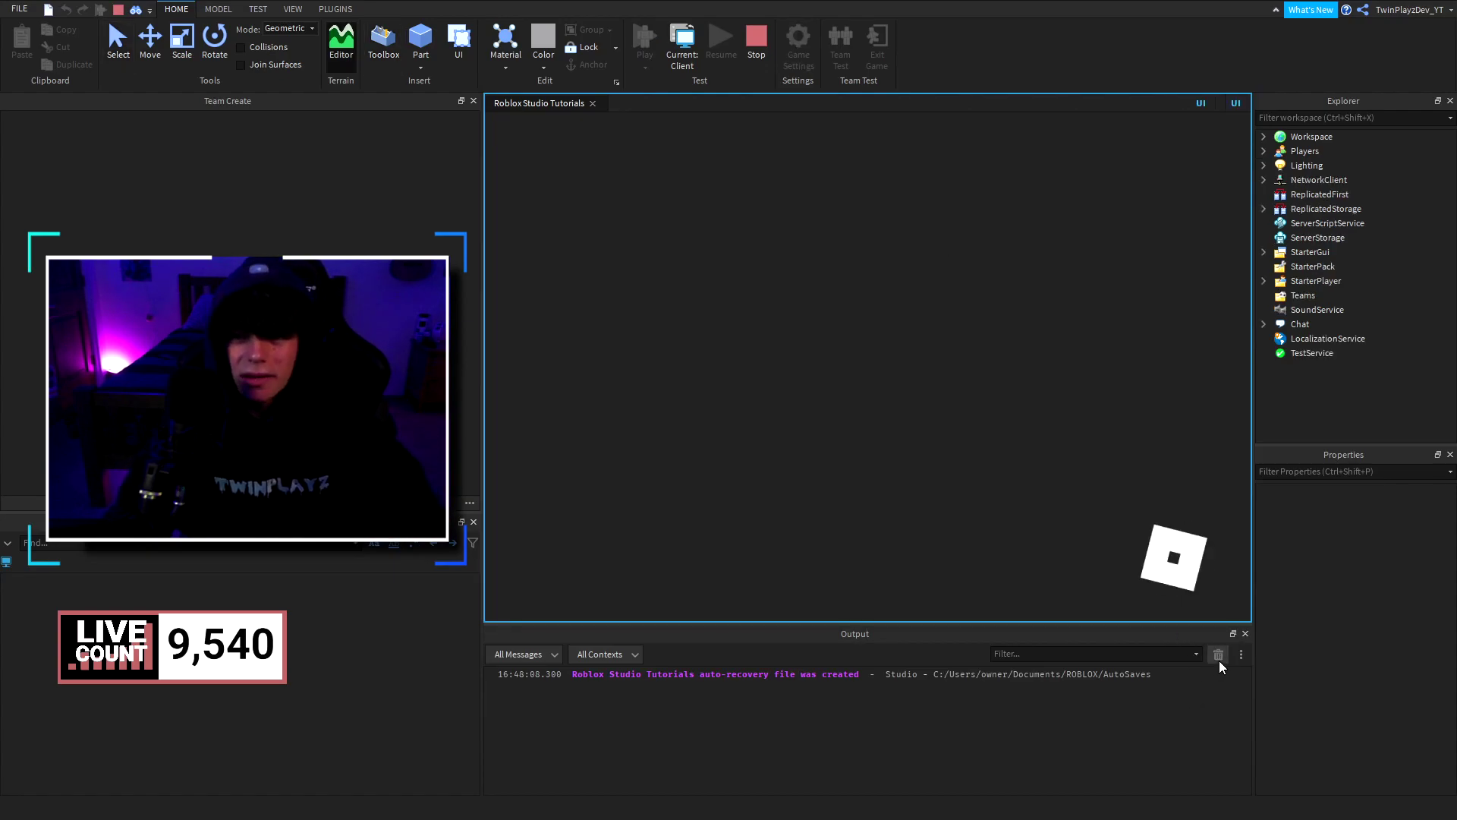
Step: Playtest the place with a cleared output log, walking the character up to the neon tunnel and around its entrance
left_click(1218, 657)
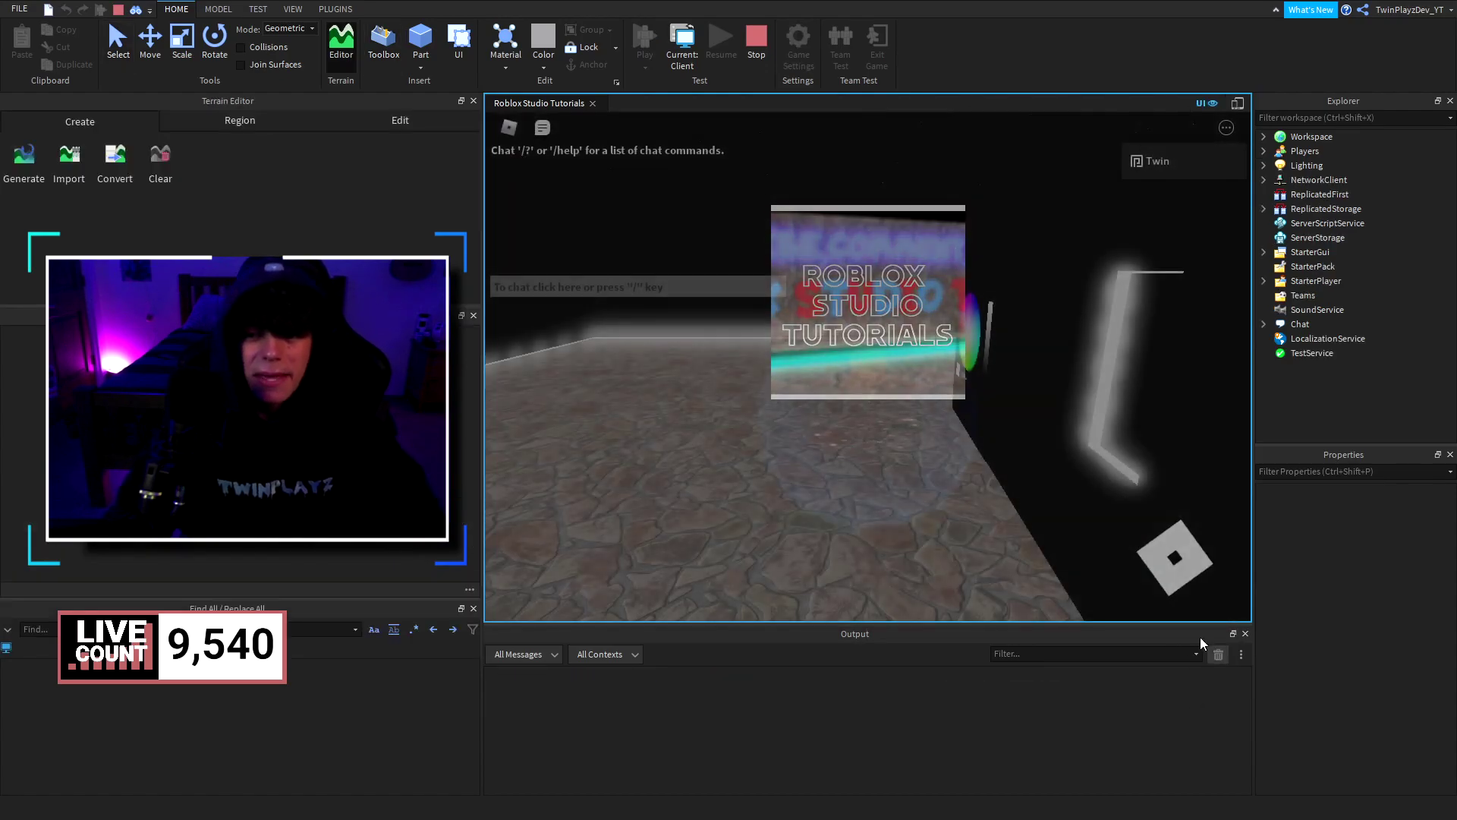
key("w")
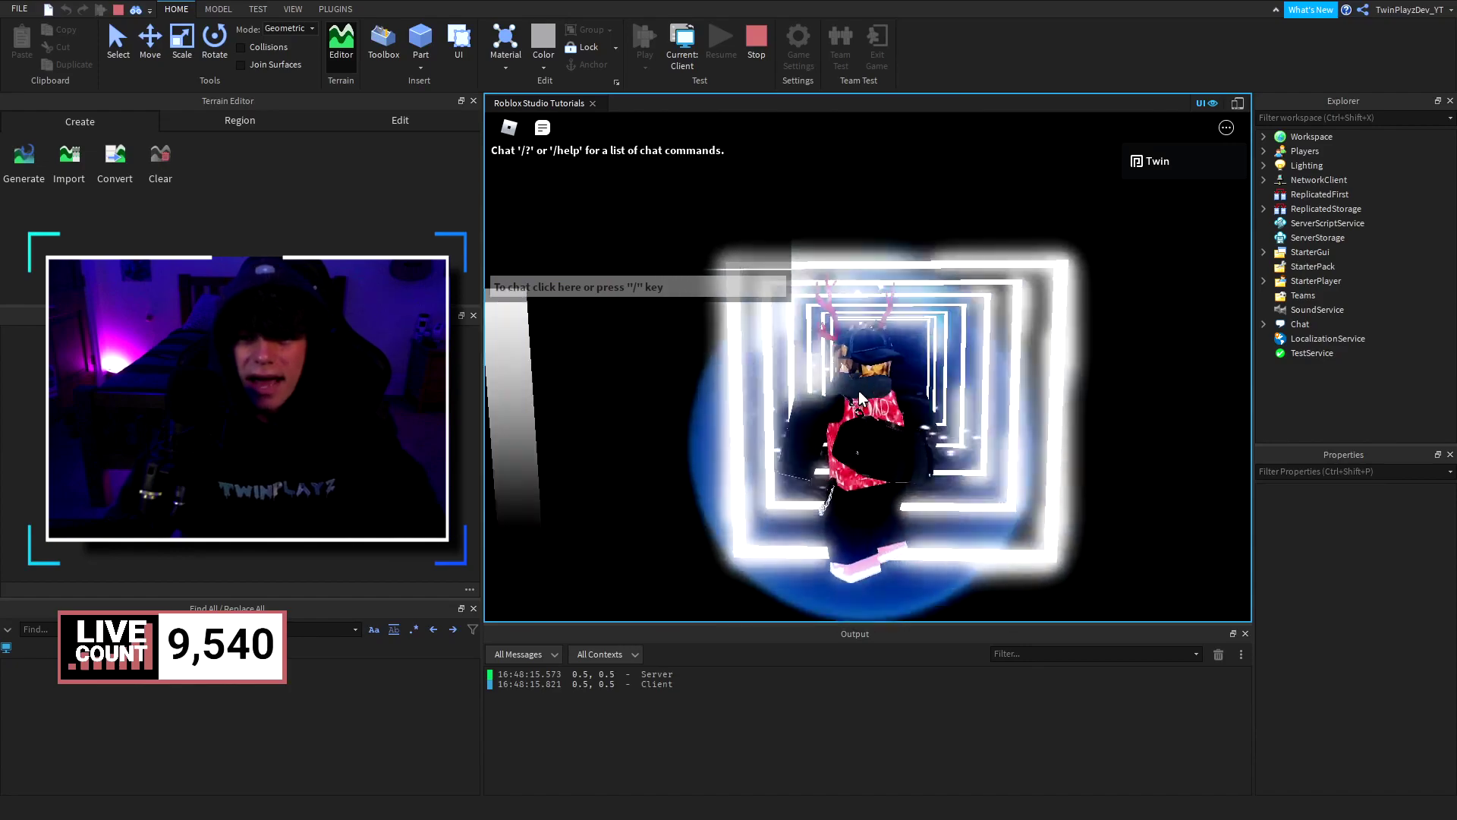
key("s")
key("a")
key("a")
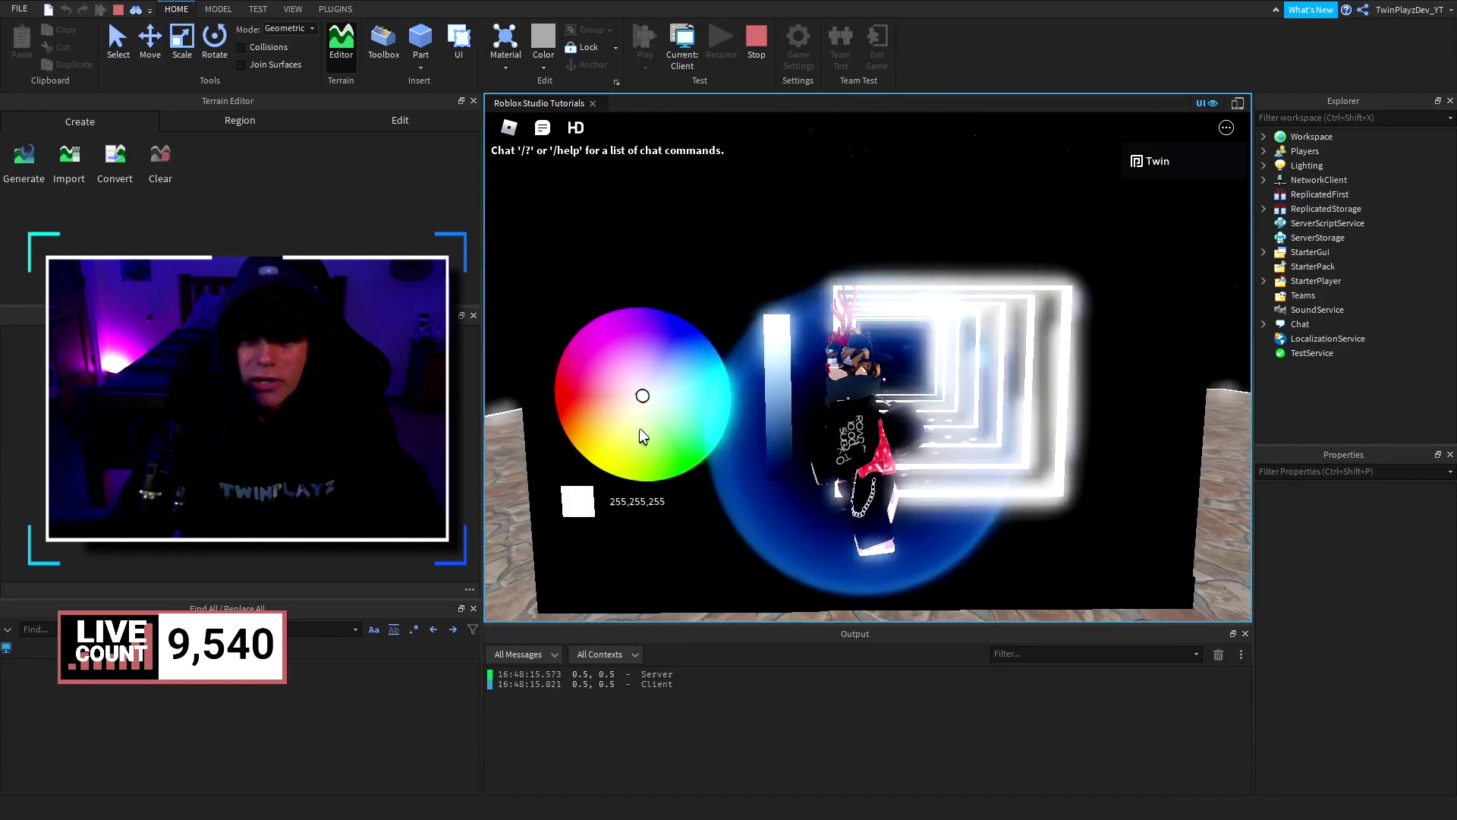
key("d")
key("s")
right_click_drag(1049, 405, 1049, 406)
key("w")
key("w")
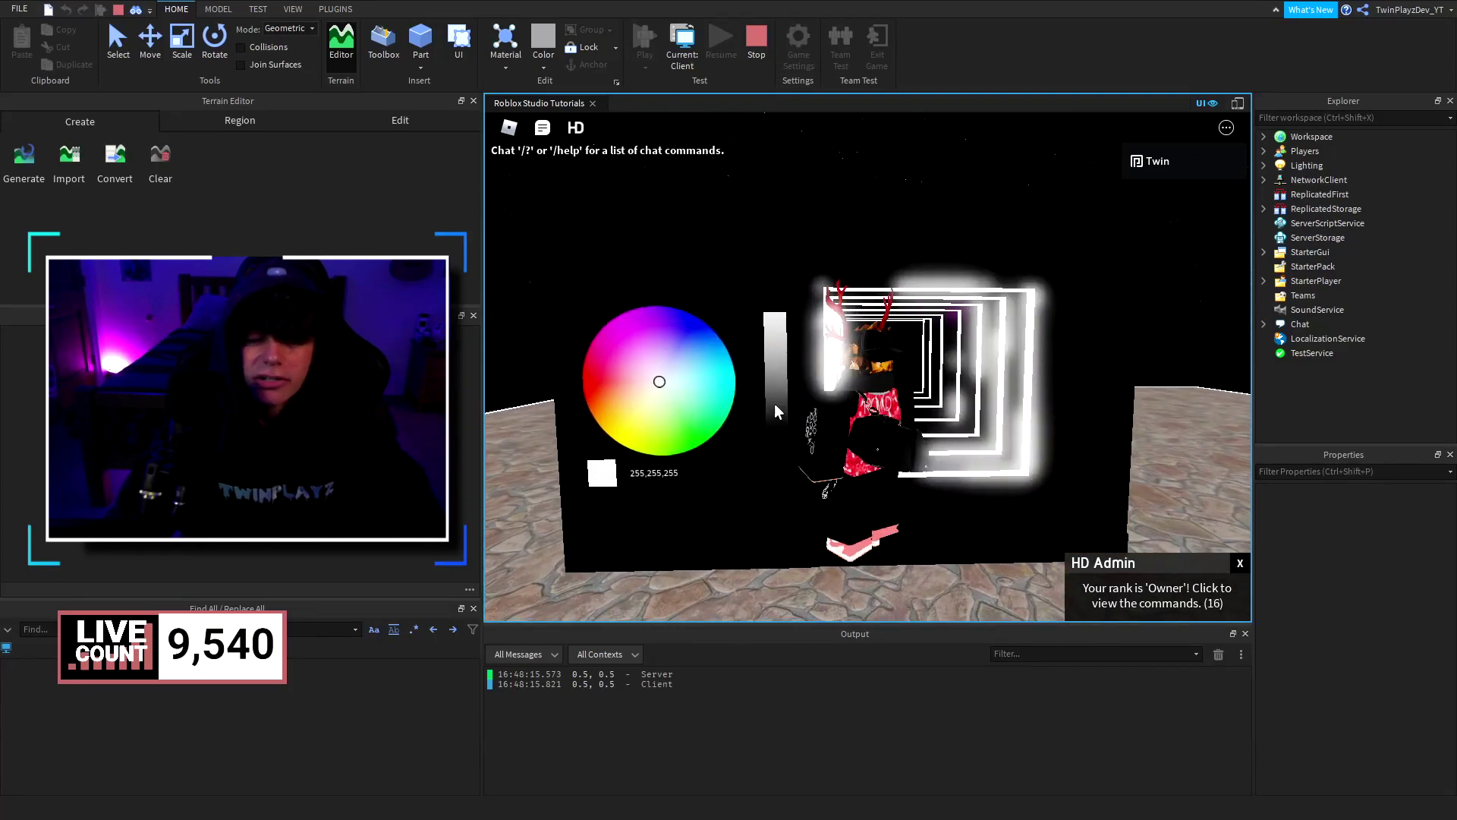
Step: Walk the character past the color wheel and brightness slider, and stop the playtest
key("a")
right_click_drag(799, 394, 799, 394)
key("d")
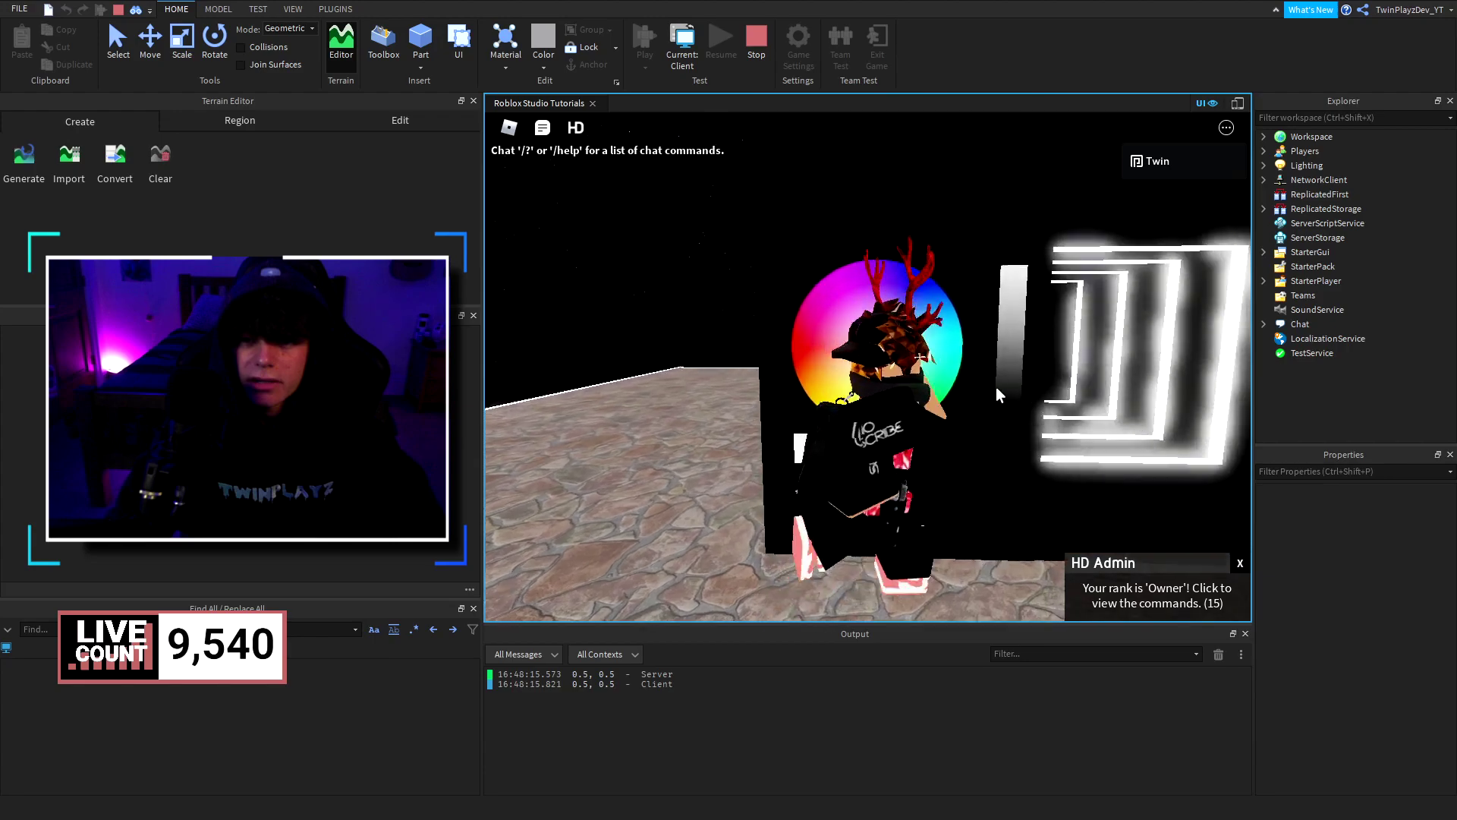
scroll(995, 385, "up", 1)
key("w")
key("a")
key("s")
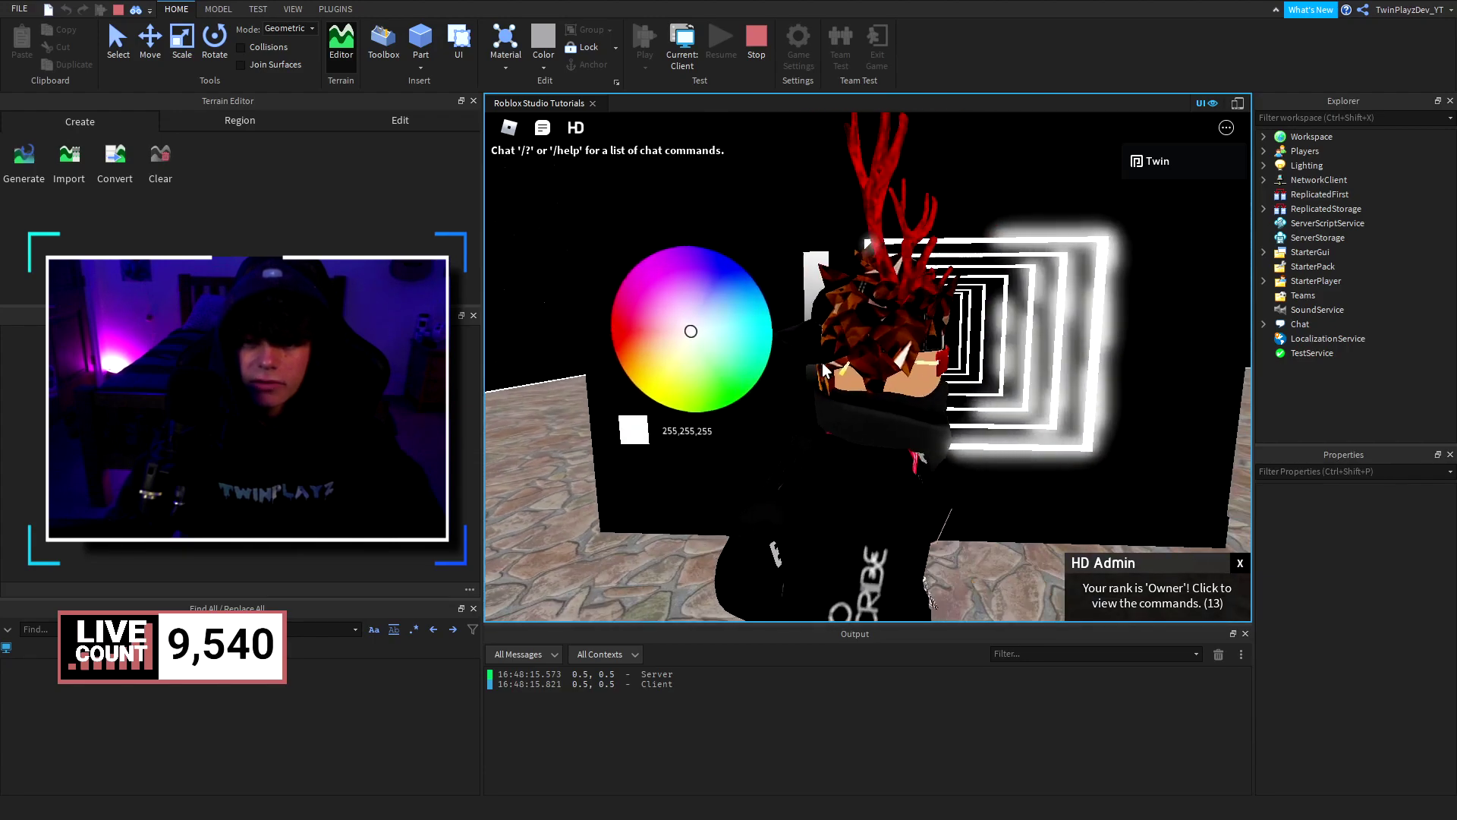
key("d")
left_click(756, 47)
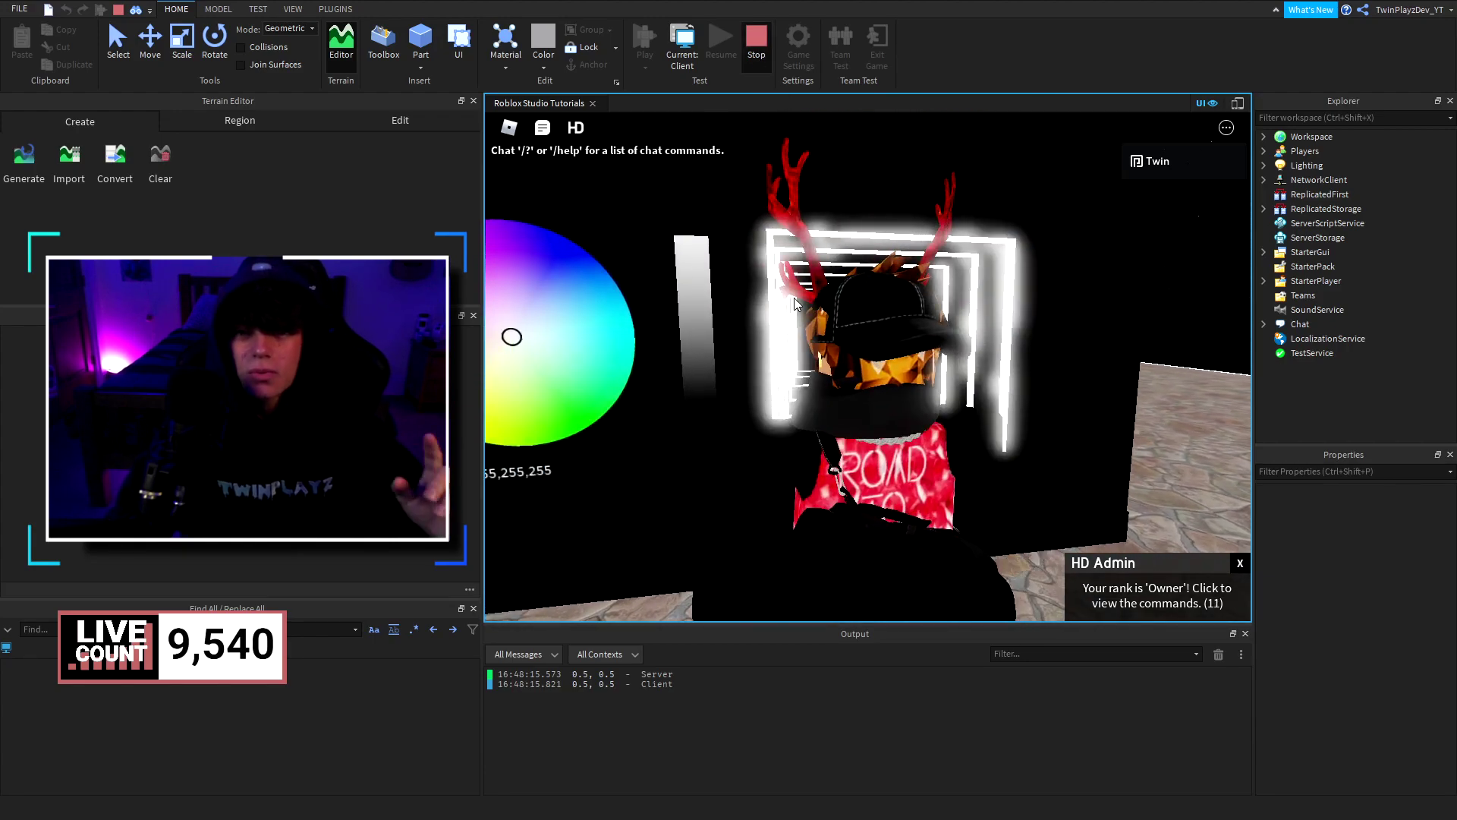
key("shift+F5")
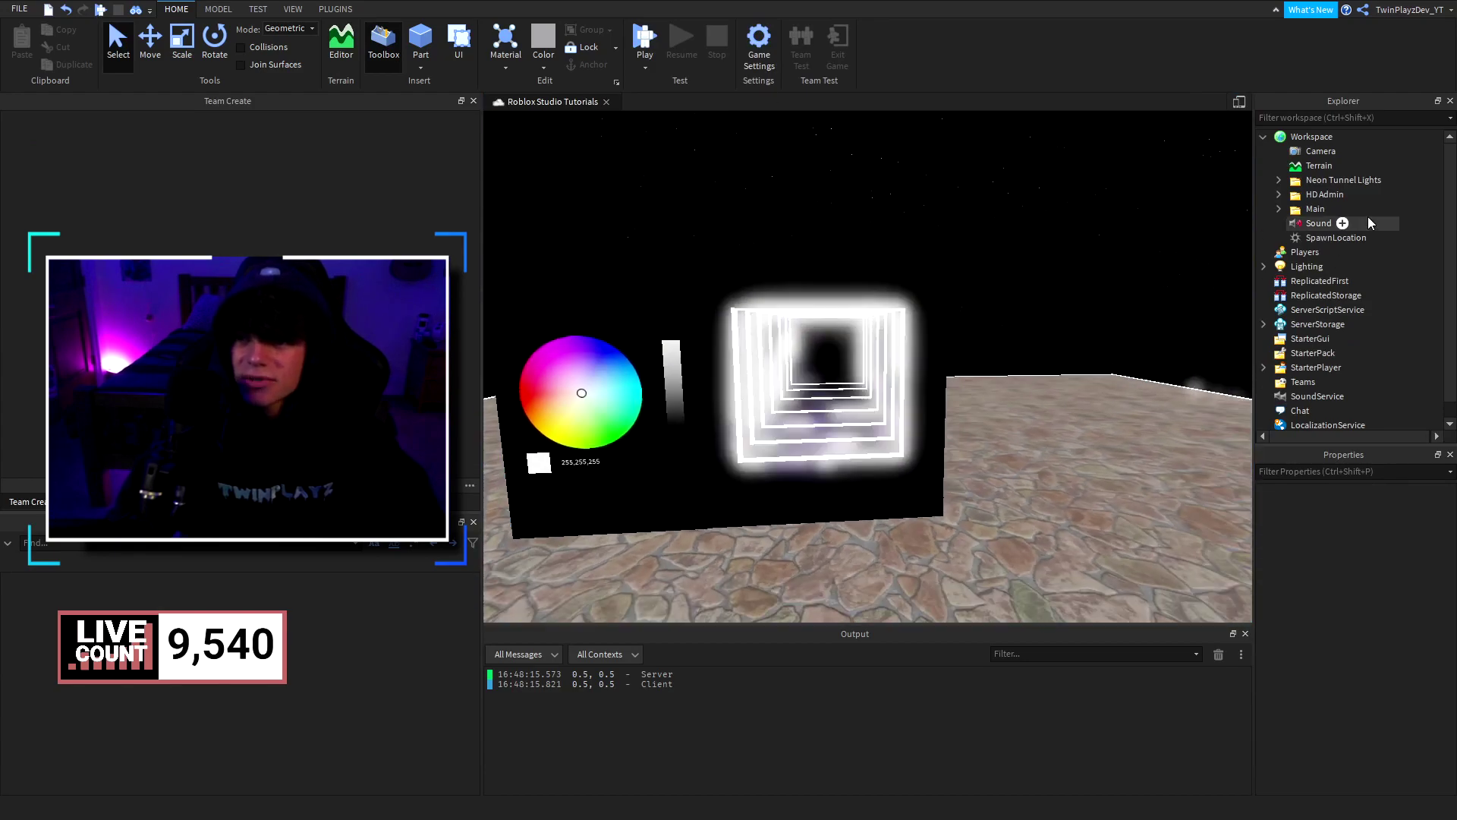
Step: Review the Neon Tunnel Lights model page on the Roblox website, including its ownership status
left_click(1279, 180)
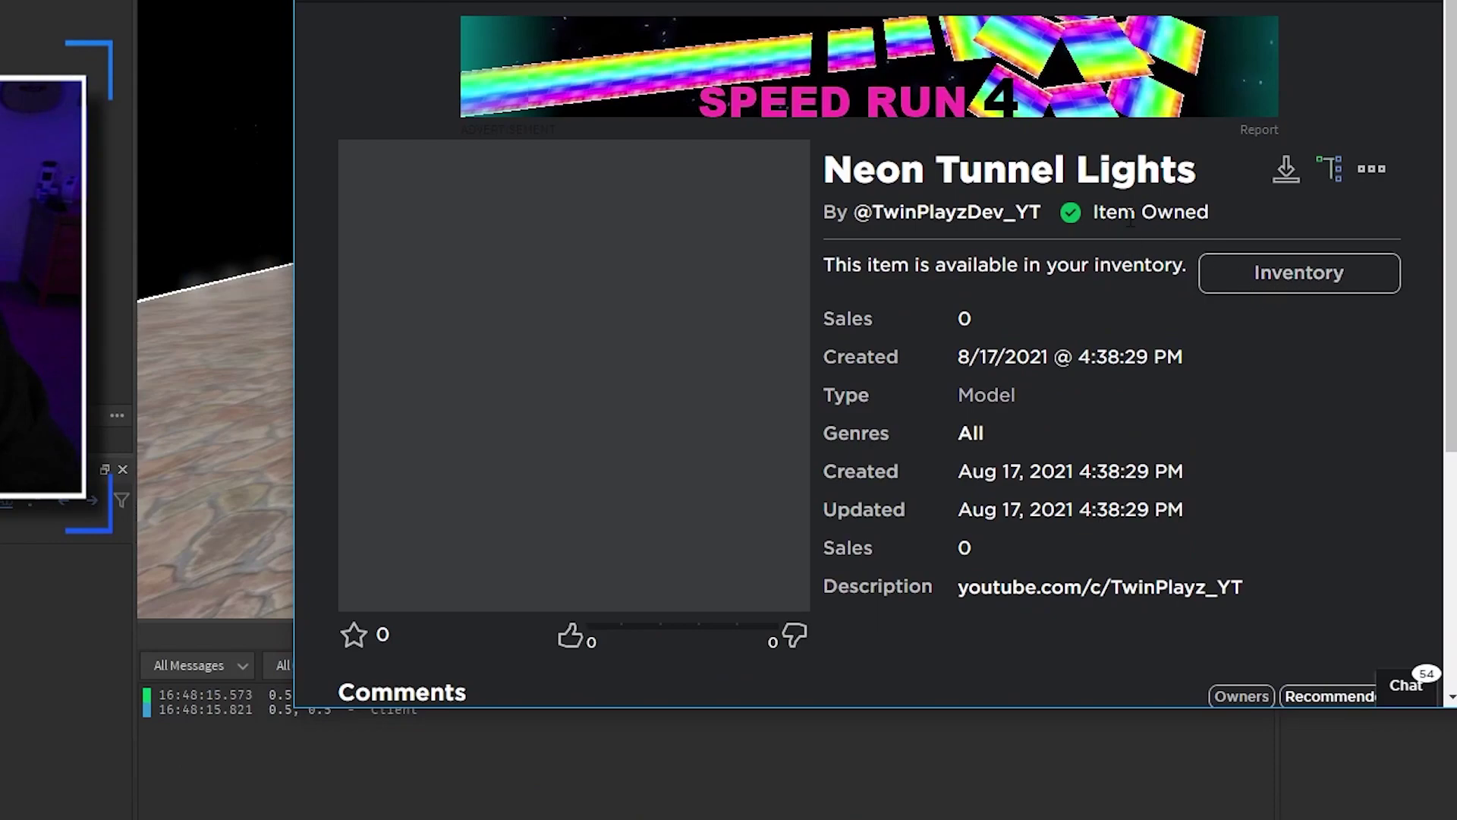
left_click_drag(1212, 219, 970, 199)
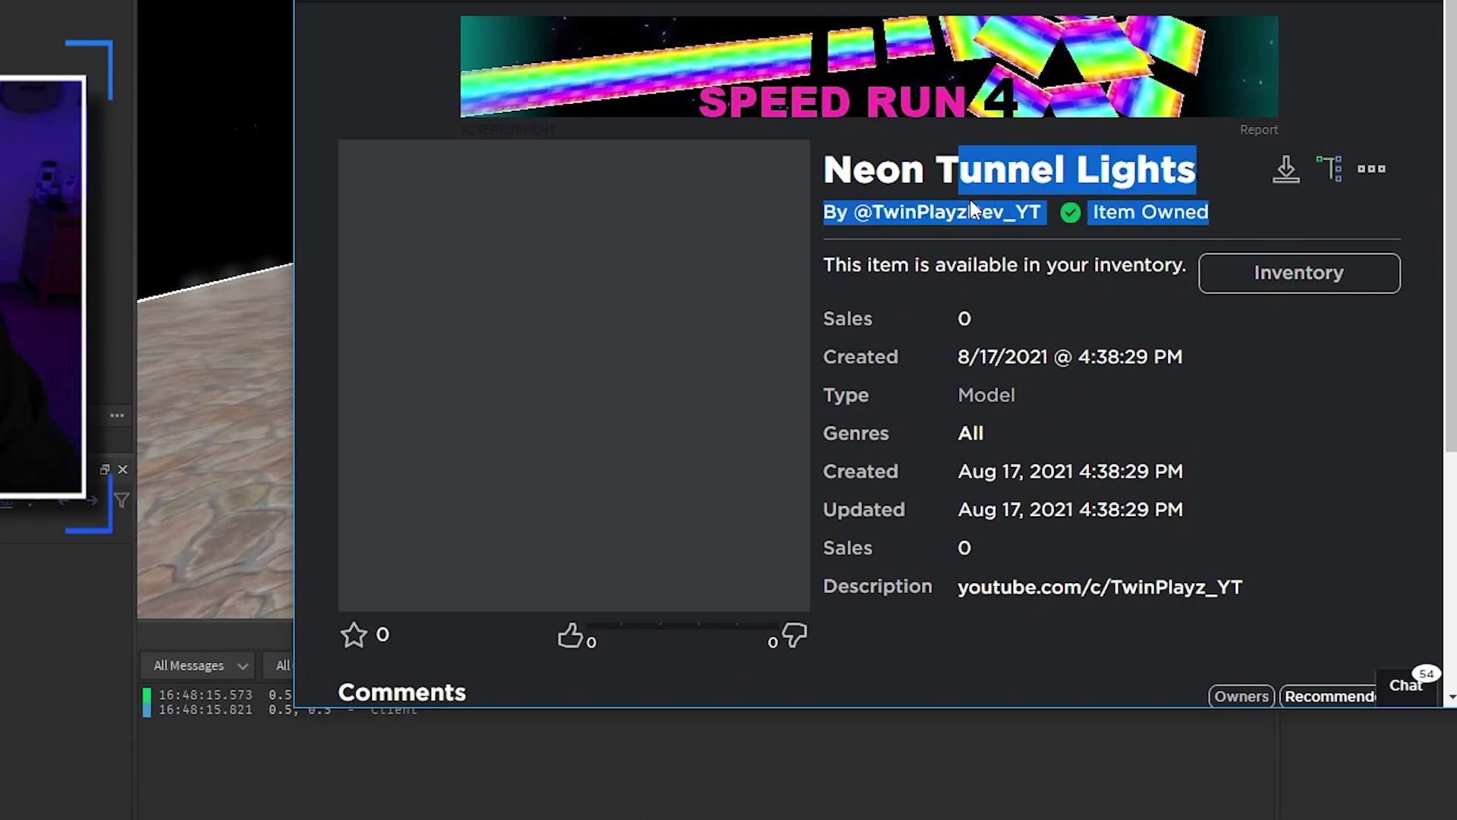
left_click(1263, 227)
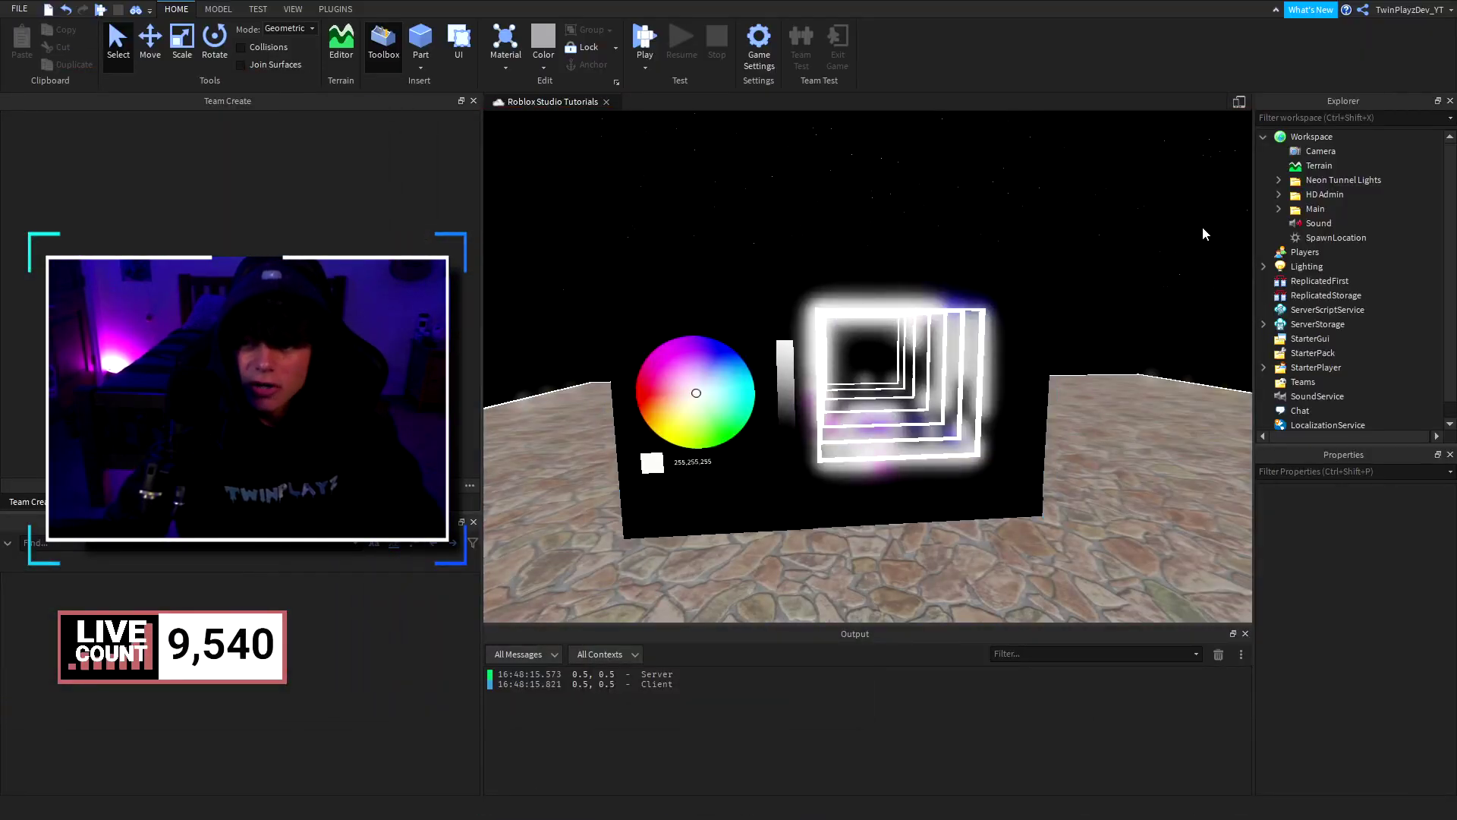
Step: Show the contents of the Neon Tunnel Lights folder and view the owned models in the Toolbox inventory
left_click(1279, 179)
left_click(1344, 180)
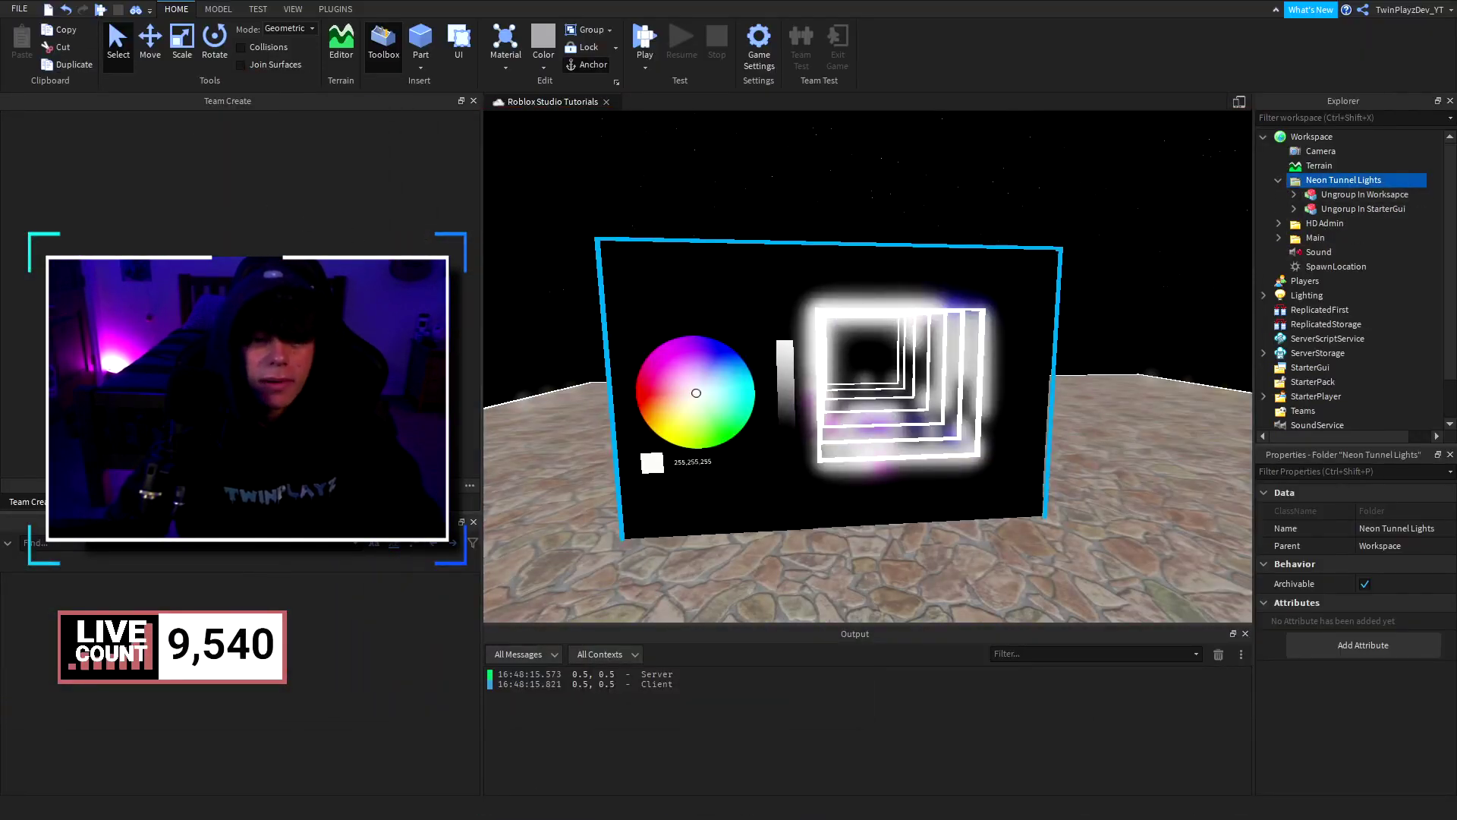
left_click(201, 127)
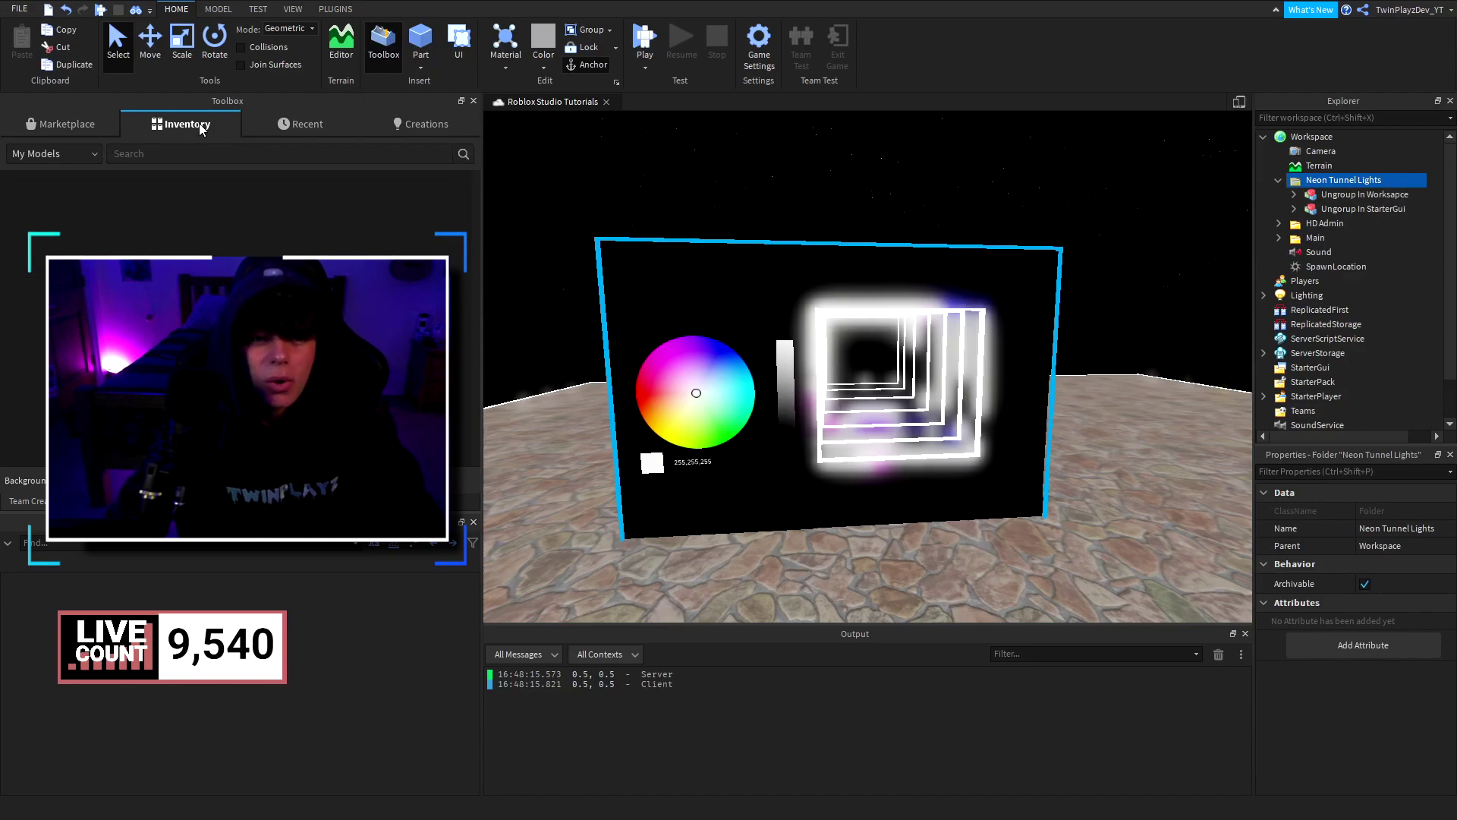
left_click(1143, 170)
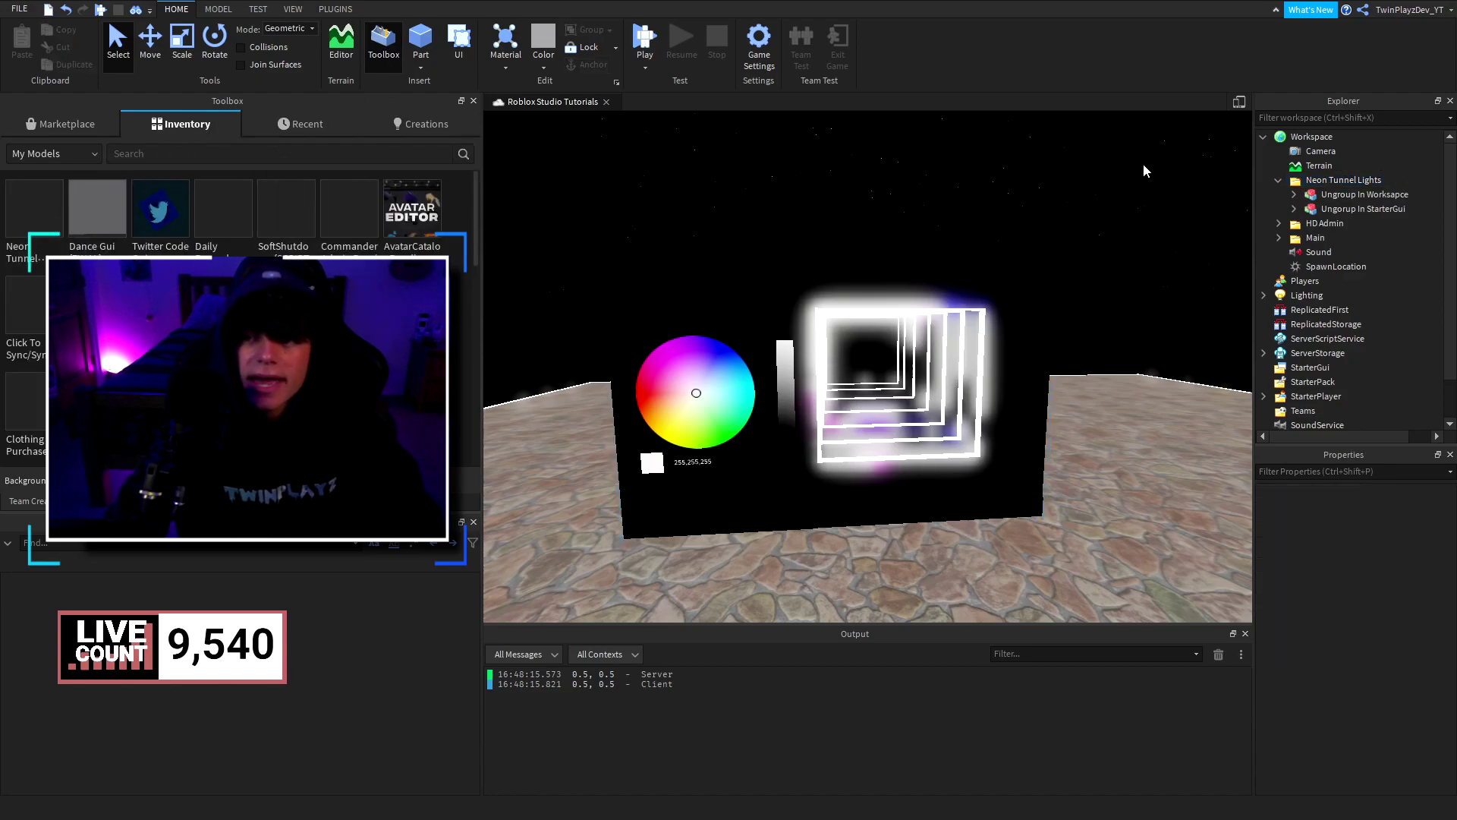
Step: Move NeonTunnel and BlackTunnel out of the "Ungroup In Worksapce" model directly into Workspace
left_click(1293, 194)
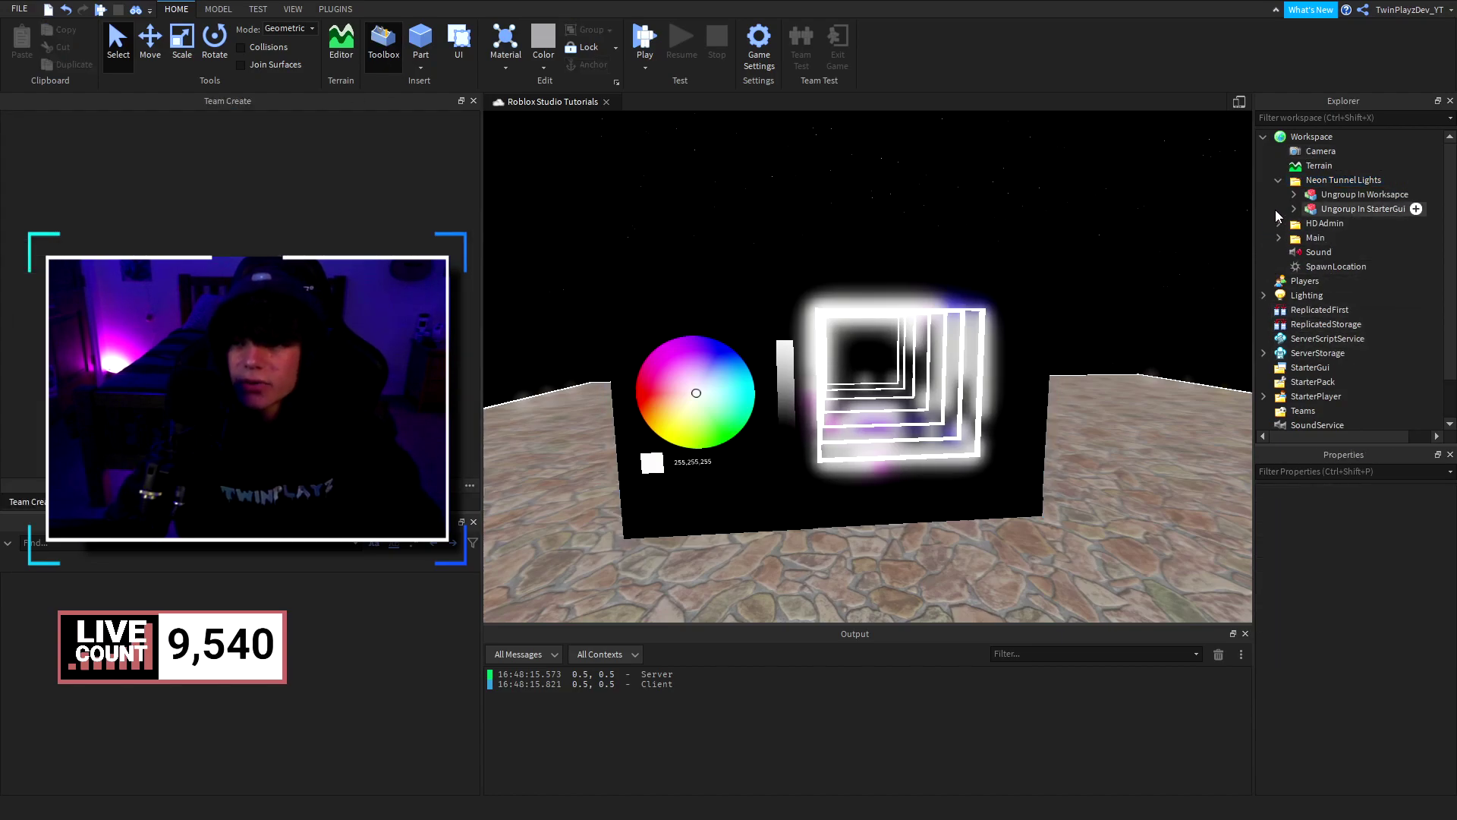
left_click(1348, 254)
left_click(1161, 275, "shift")
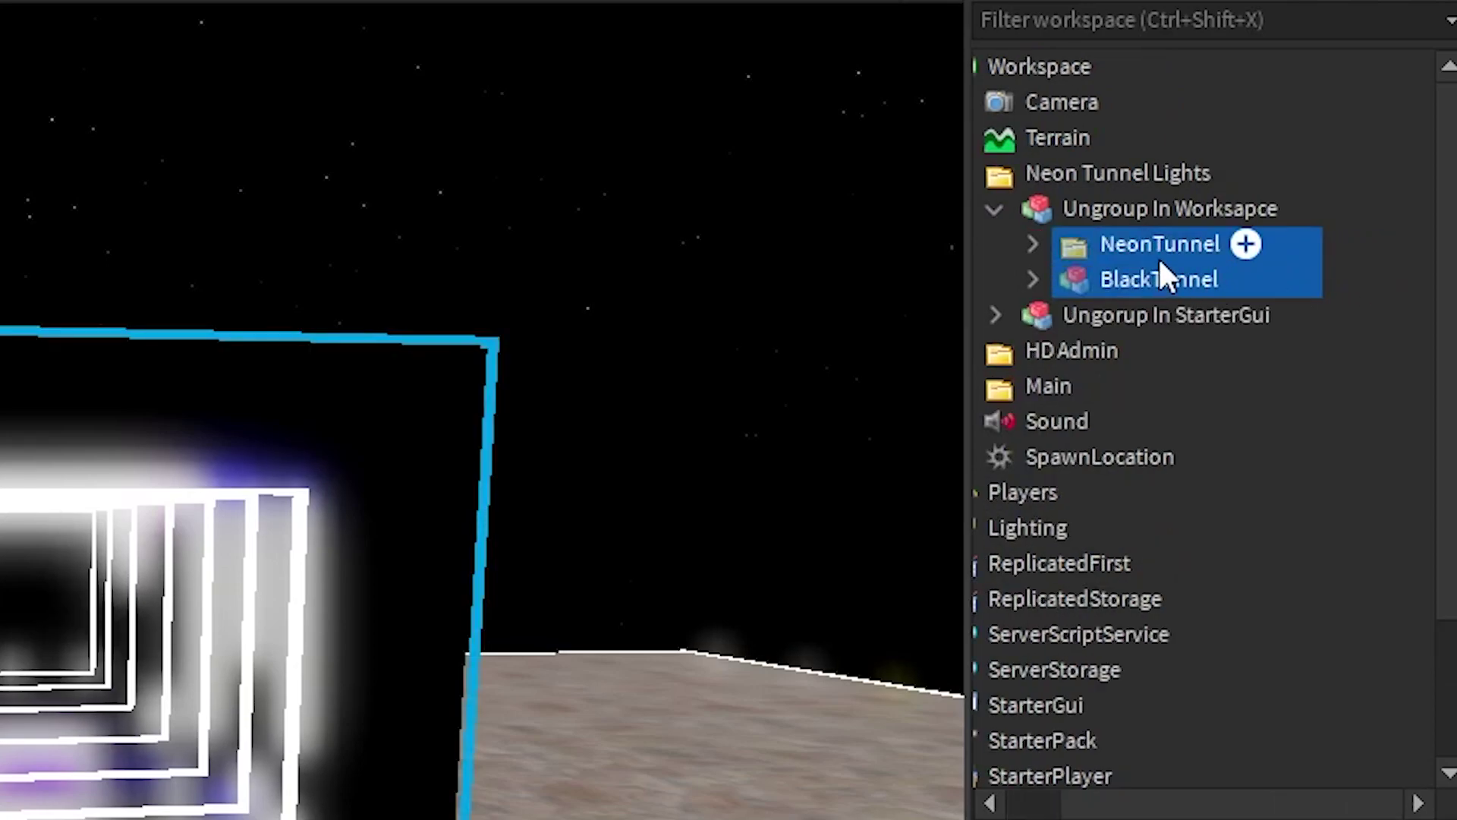
left_click_drag(1161, 275, 1132, 82)
Step: Move PartColorChanger into StarterGui and delete the emptied Neon Tunnel Lights folder
left_click(1065, 244)
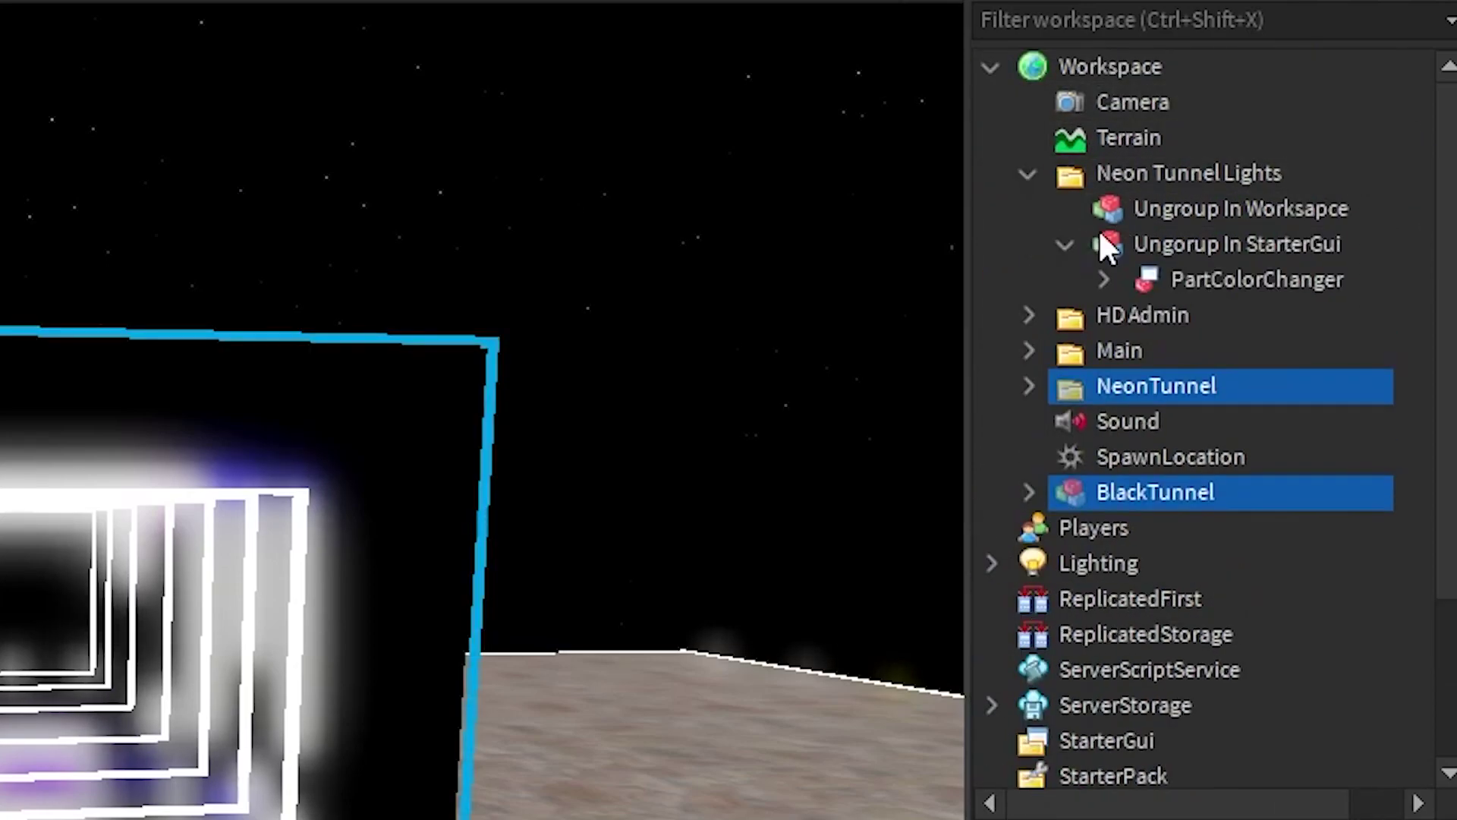
left_click_drag(1154, 280, 1141, 717)
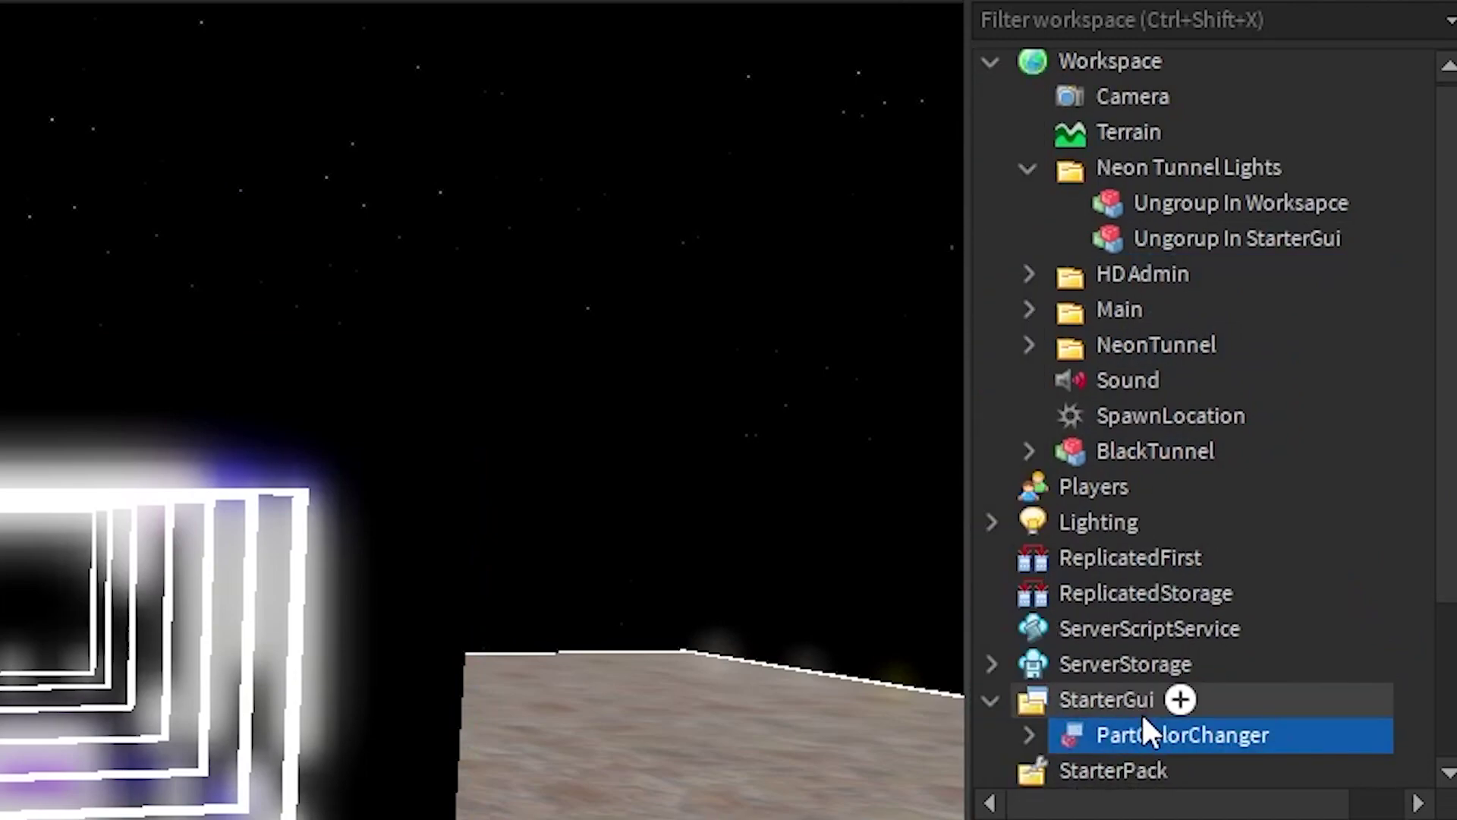
left_click(1123, 167)
key("Delete")
left_click(1119, 637)
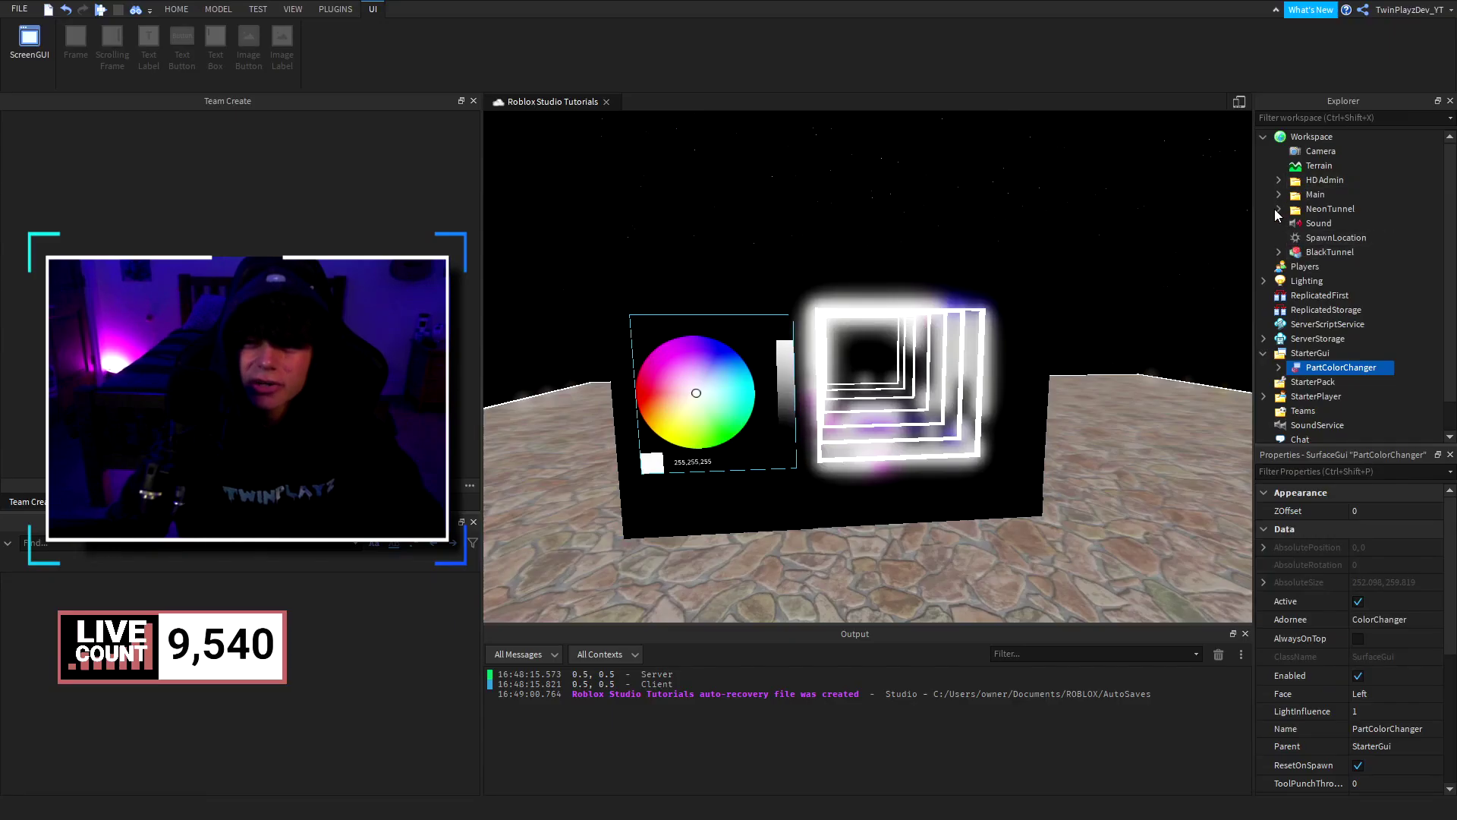
Step: Inspect the parts inside the NeonTunnel folder and the BlackTunnel model, leaving both collapsed and nothing selected
left_click(1278, 209)
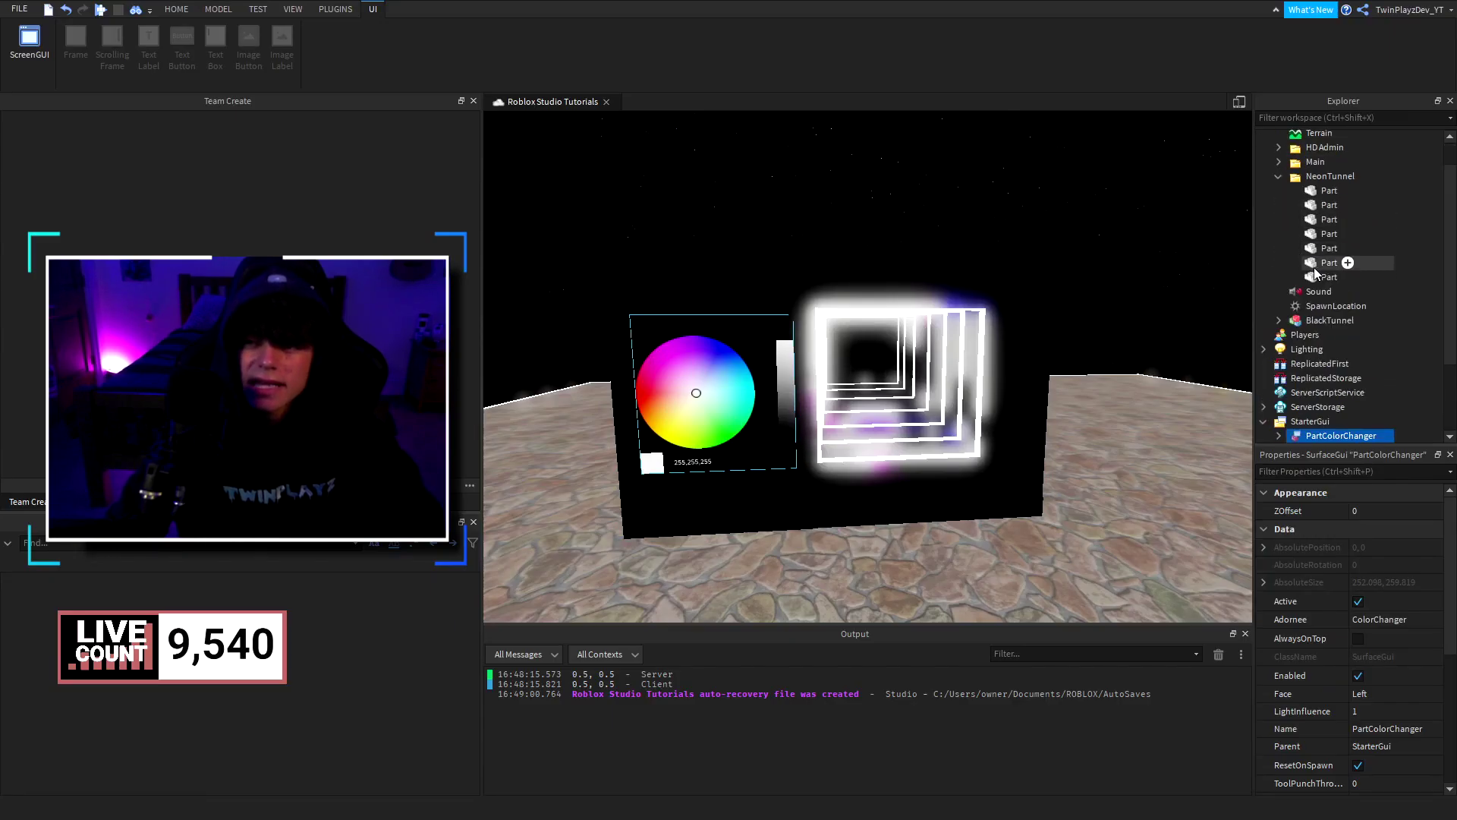
left_click(1278, 176)
left_click(1324, 219)
left_click(1278, 219)
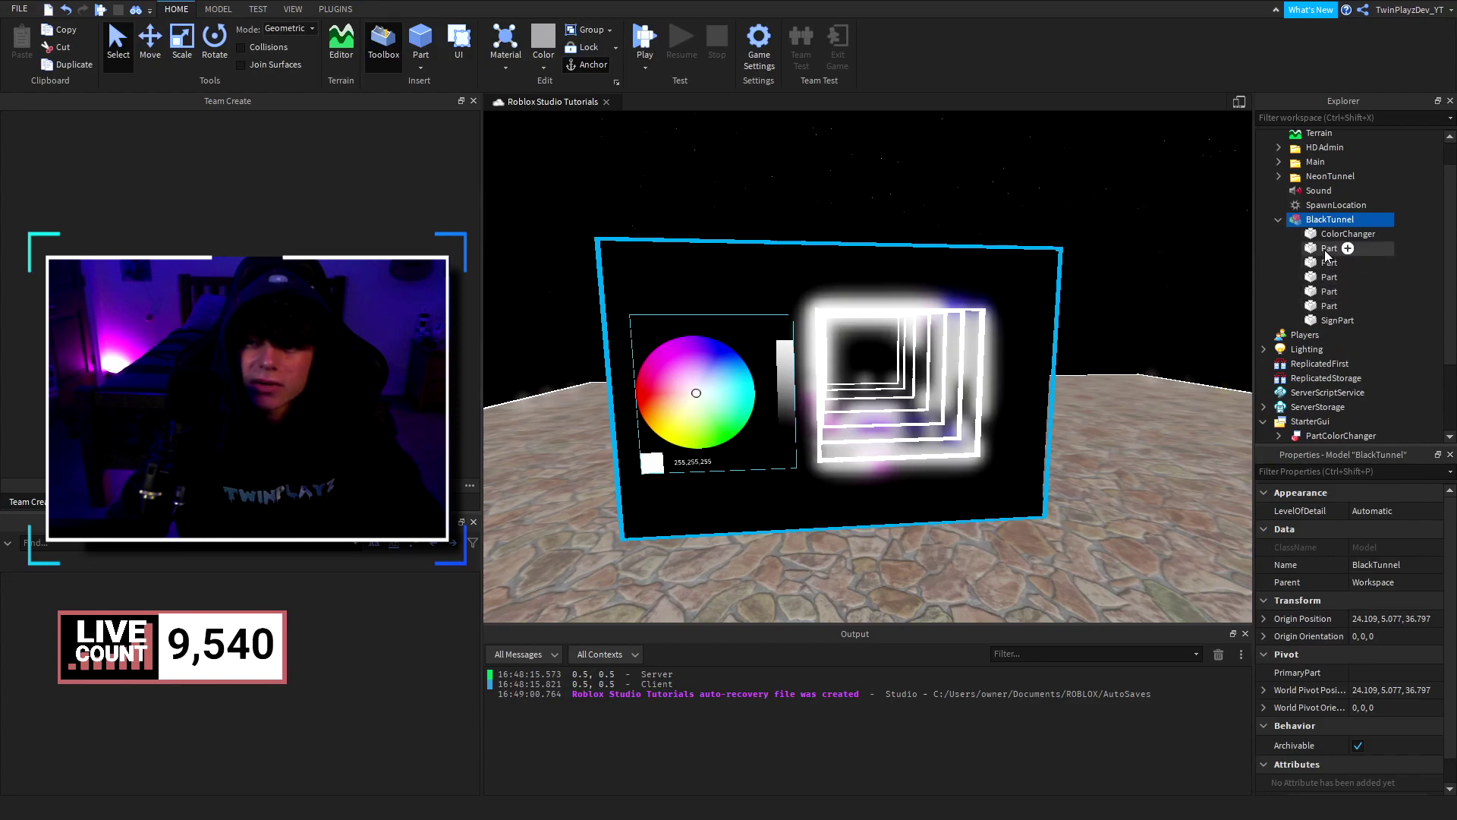
left_click(1328, 234)
left_click(1278, 220)
left_click(953, 187)
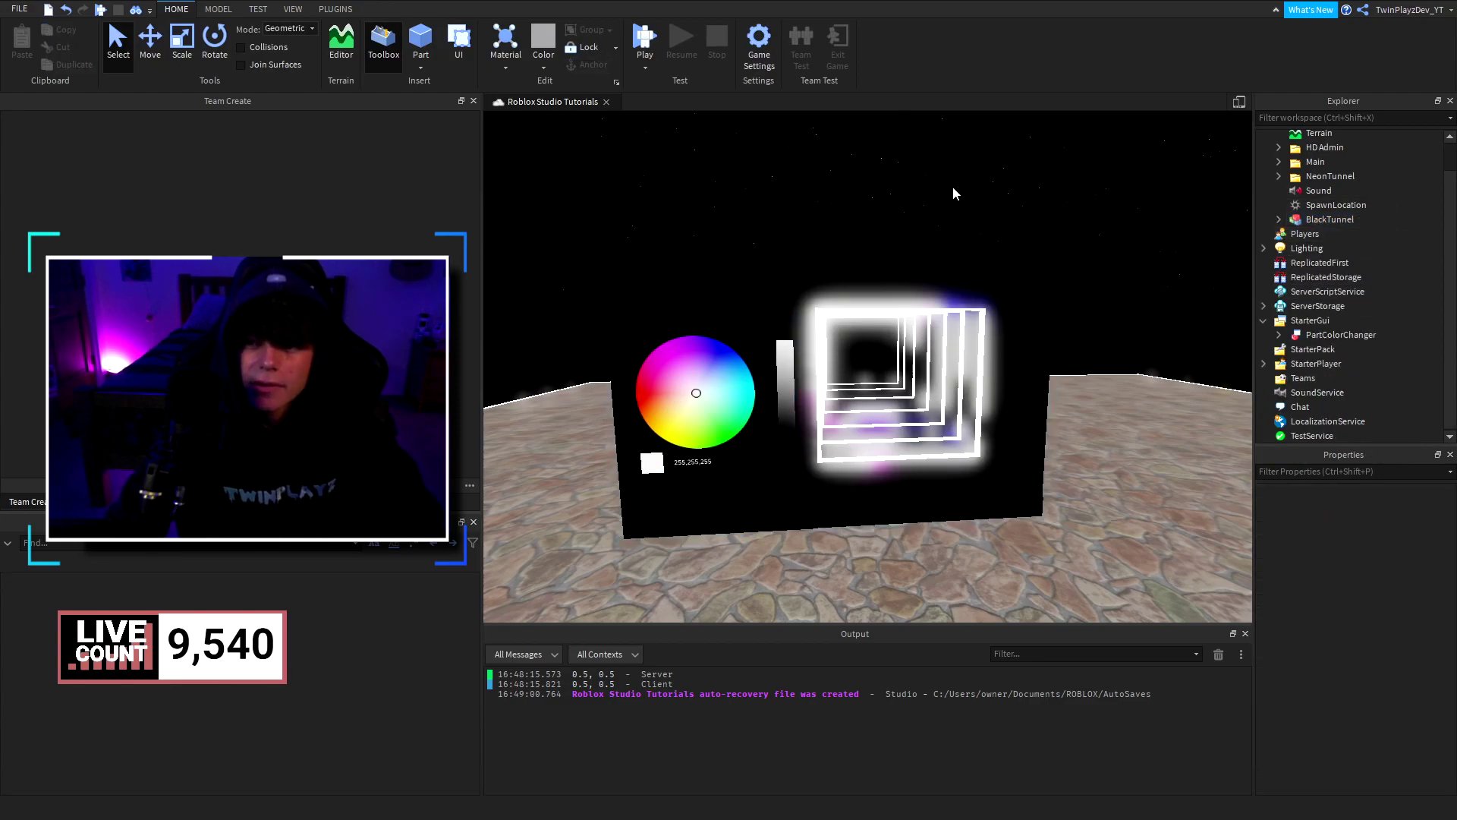
Step: Start a playtest, hide the chat and bring the character and camera in front of the color wheel beside the tunnel
right_click_drag(953, 194, 888, 221)
left_click(645, 42)
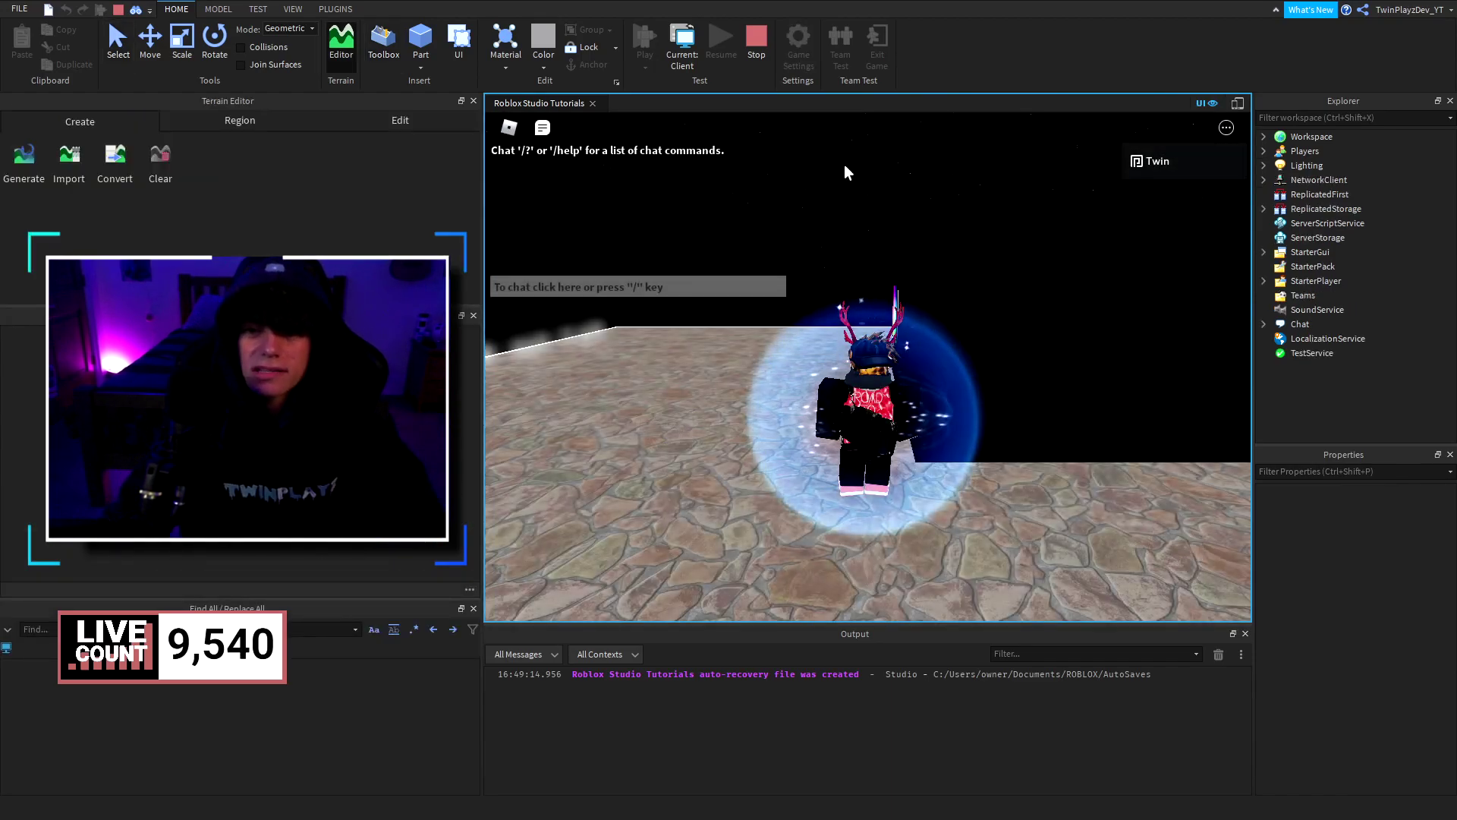
right_click_drag(846, 166, 871, 247)
left_click(543, 127)
left_click_drag(746, 286, 715, 341)
right_click_drag(735, 392, 773, 379)
scroll(773, 379, "down", 1)
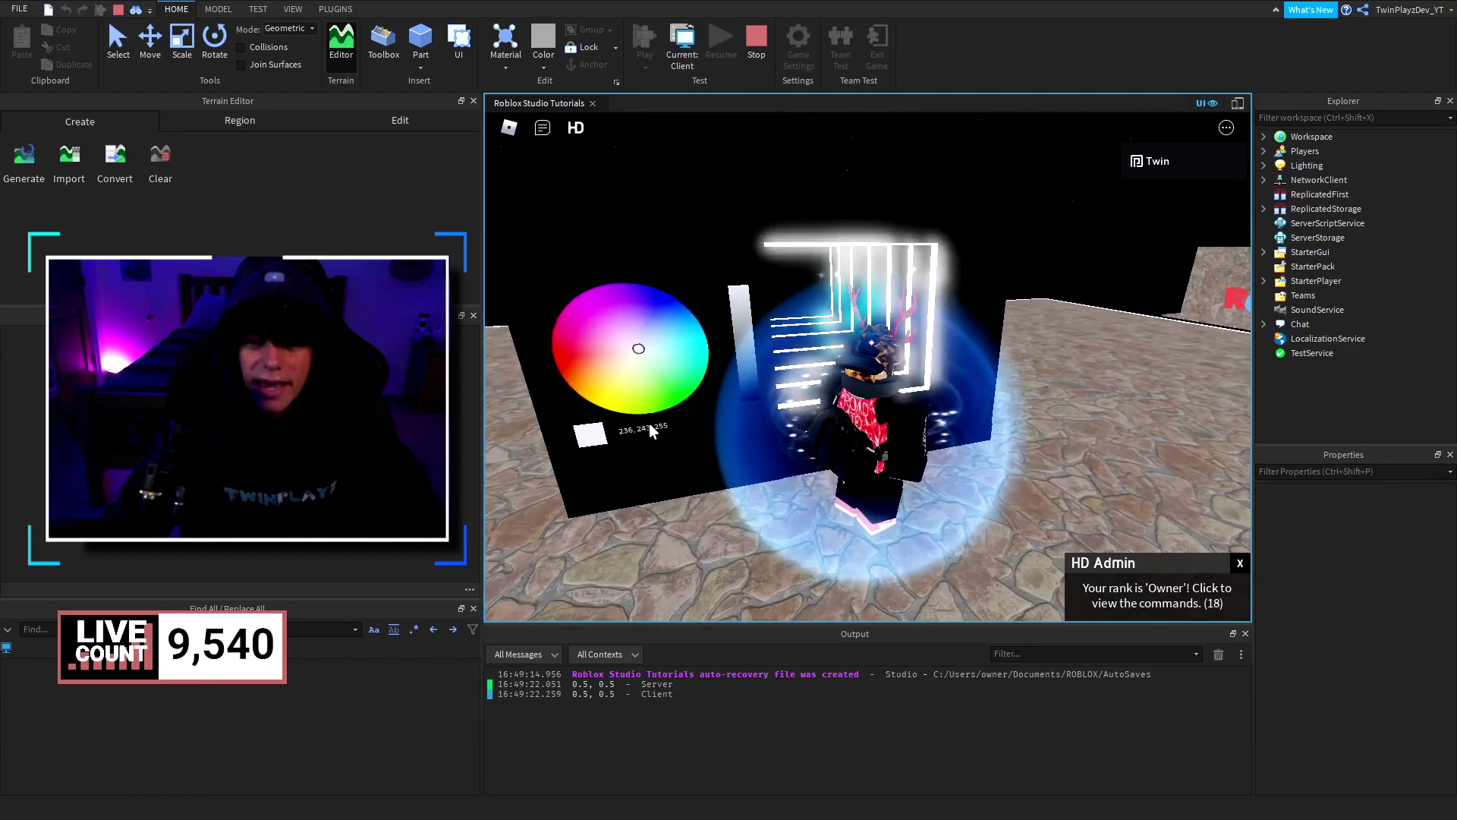
Step: Test recoloring the neon tunnel in-game by picking purple, magenta and pink shades on the color wheel
left_click_drag(649, 422, 616, 316)
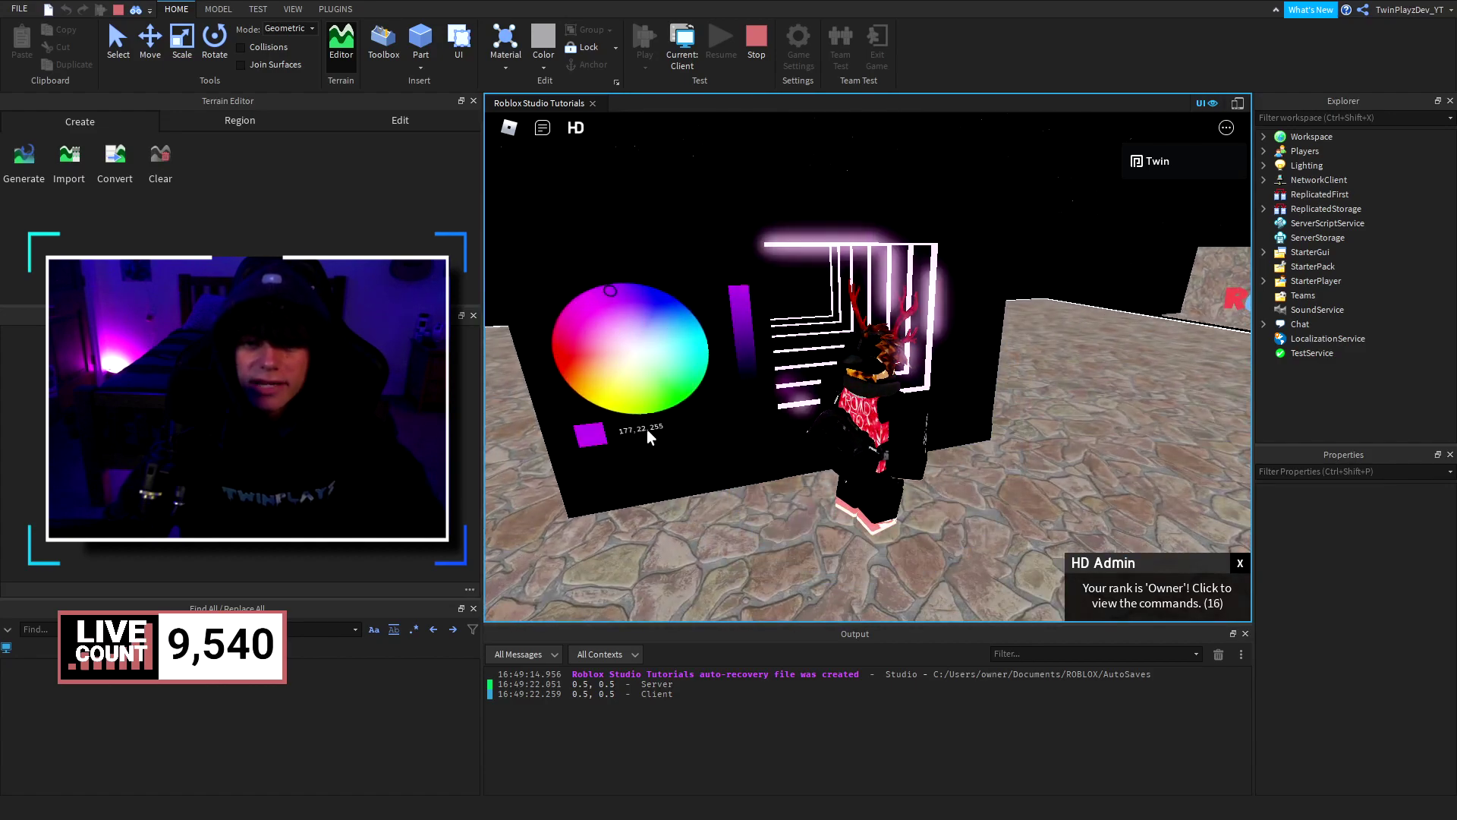
left_click_drag(639, 375, 579, 328)
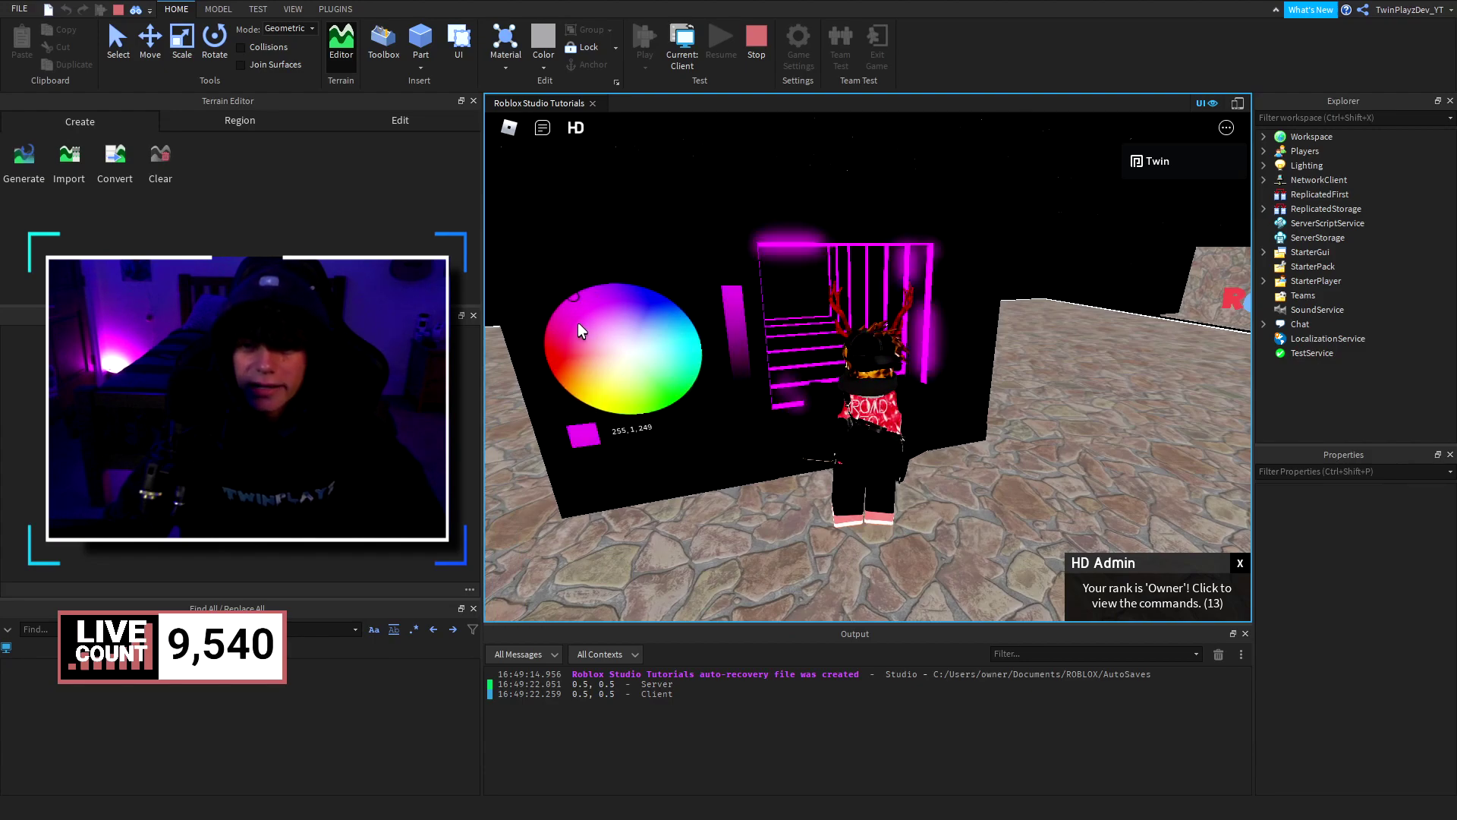
left_click_drag(557, 426, 635, 374)
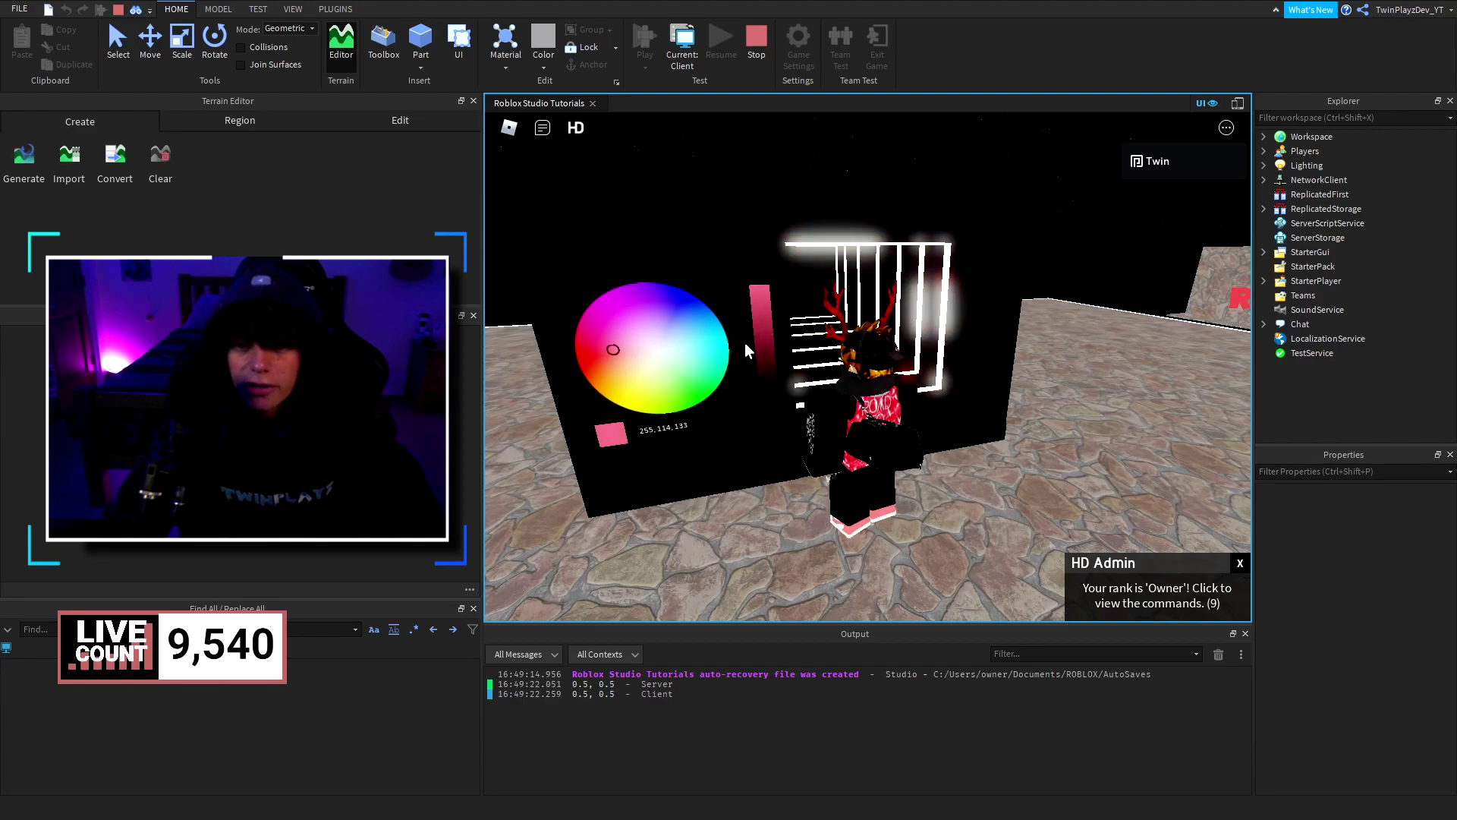
Step: Try further shades and brightness levels on the in-game color picker, finishing with the tunnel lights in green
left_click_drag(763, 433, 744, 362)
left_click(689, 346)
left_click_drag(634, 407, 660, 359)
left_click_drag(760, 307, 676, 406)
left_click_drag(764, 355, 759, 302)
left_click(673, 360)
left_click(699, 402)
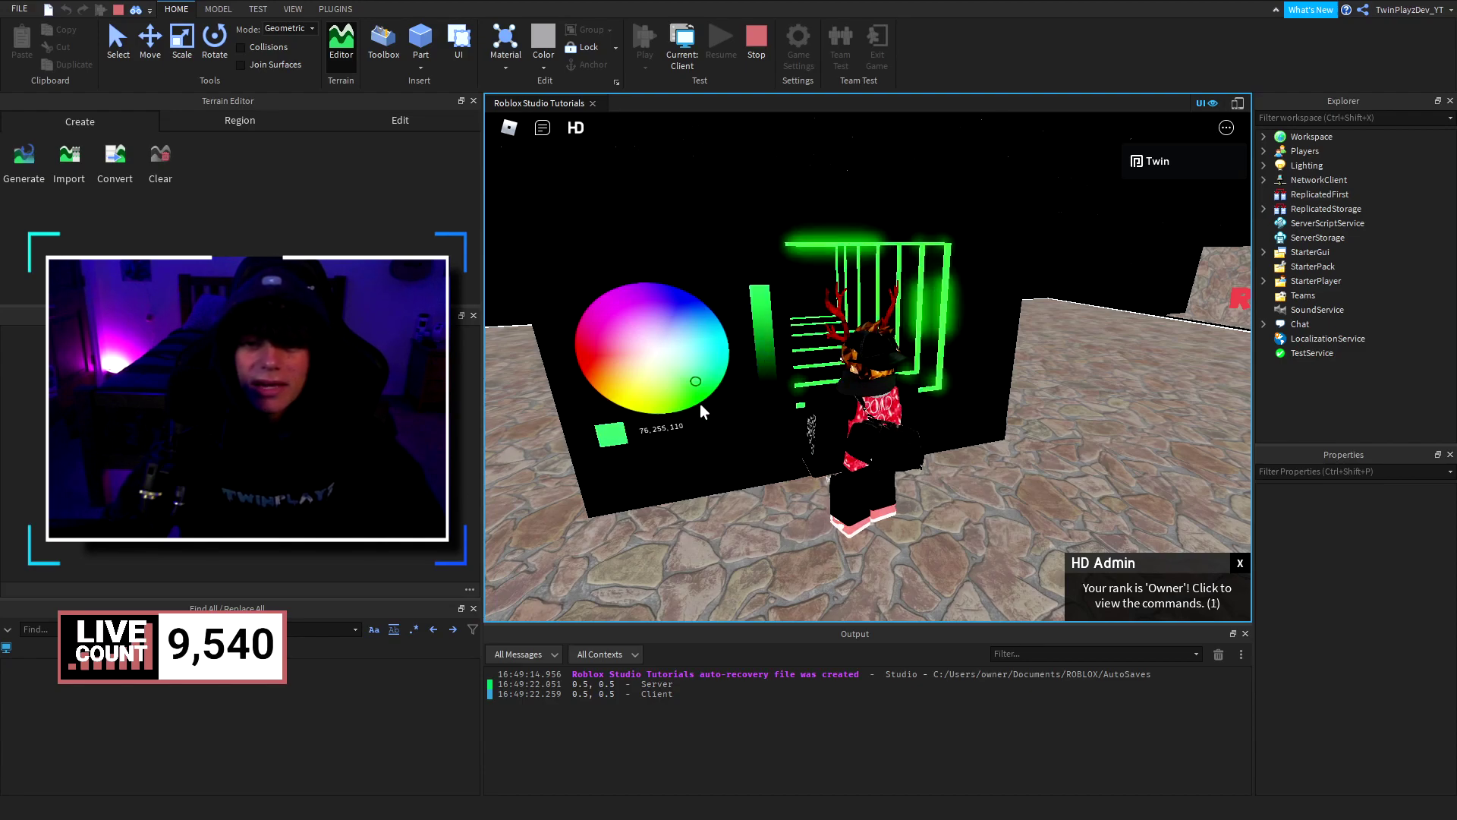
Step: Sample several more points across the color wheel, ending on a pale mint shade for the tunnel lights
left_click(590, 376)
left_click(641, 399)
left_click(608, 388)
left_click_drag(608, 389, 639, 360)
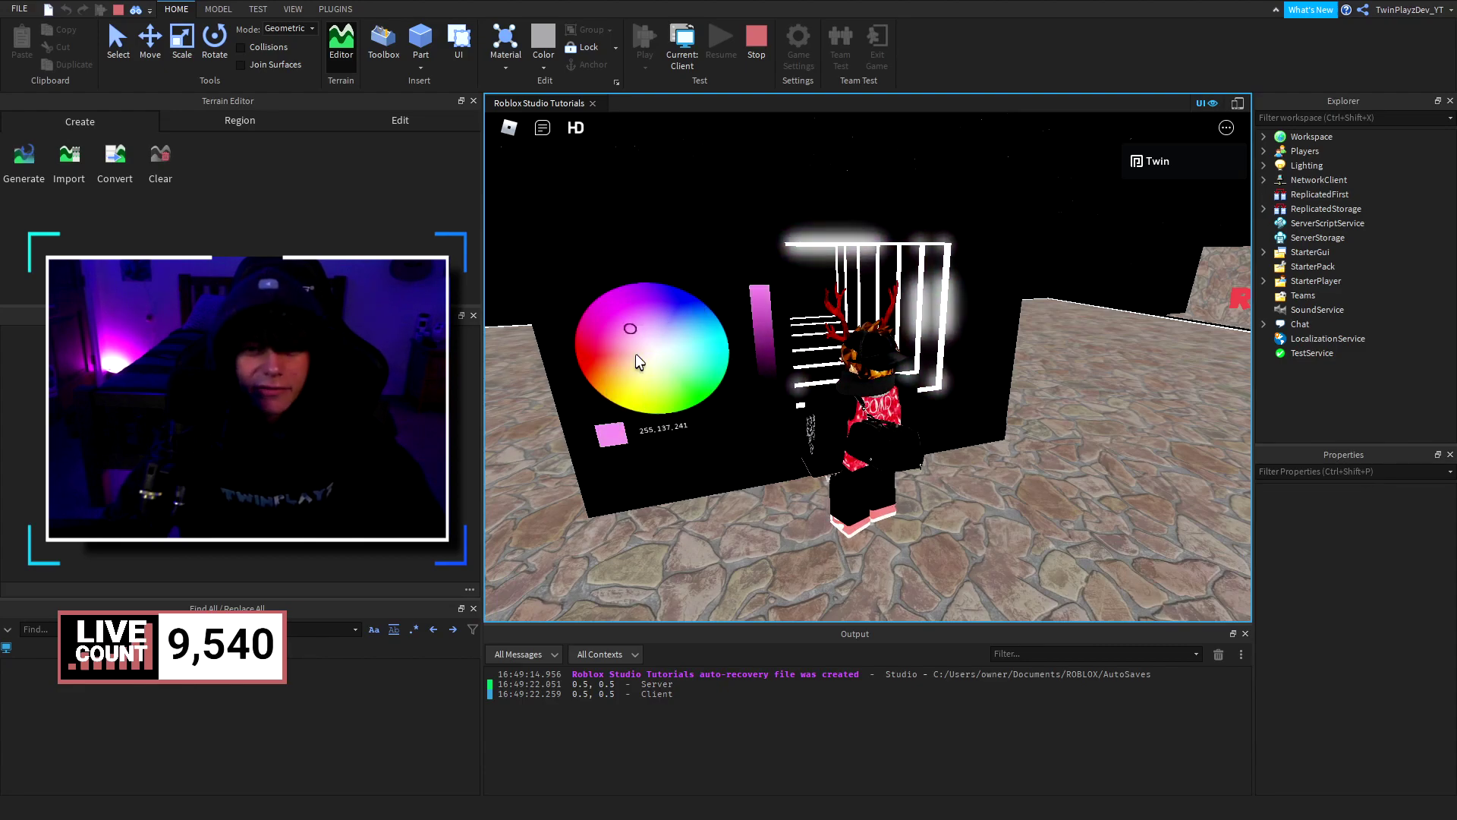
left_click(602, 343)
left_click(616, 376)
left_click(679, 356)
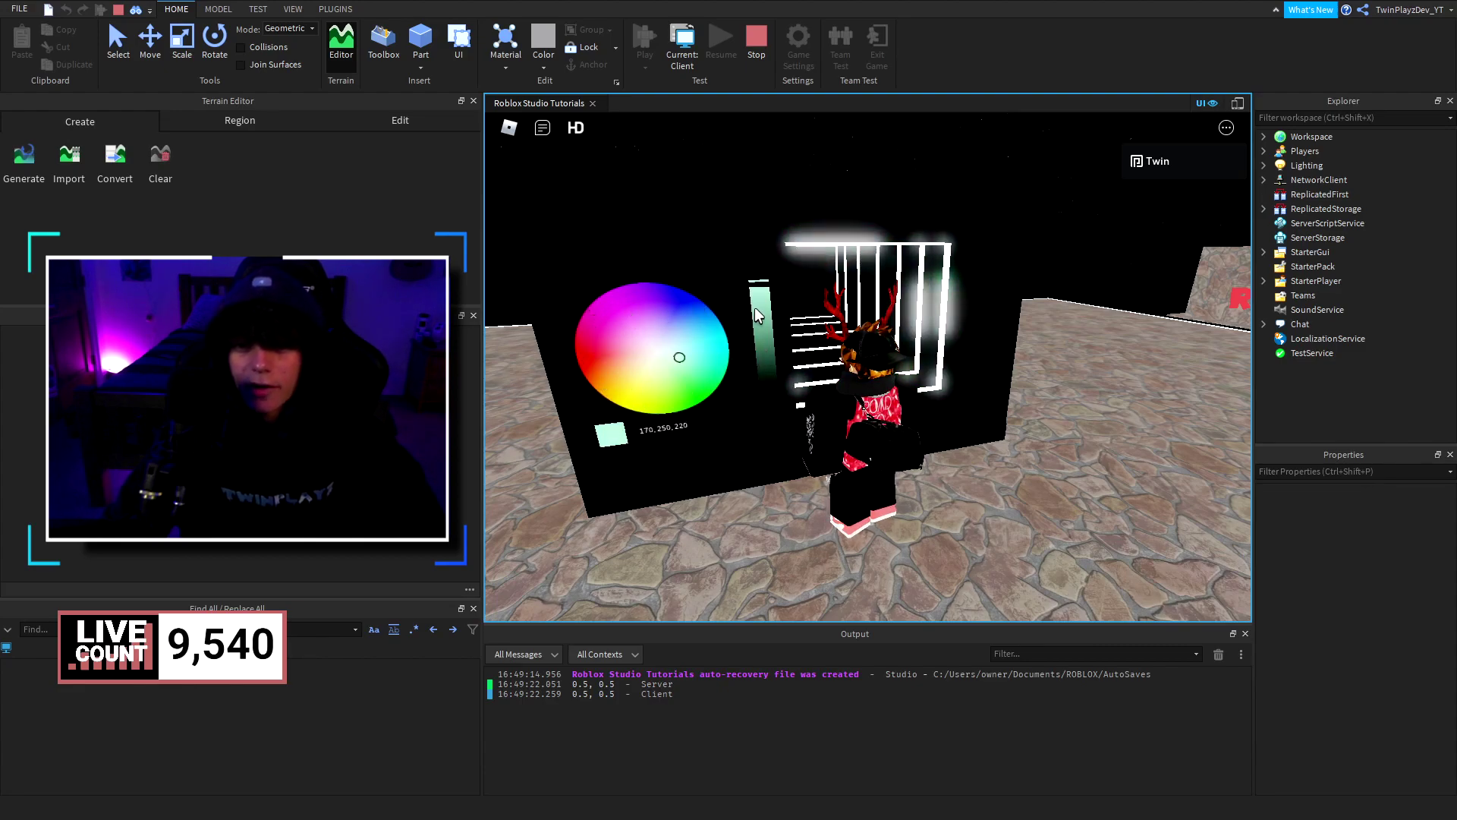
Step: Test the brightness slider with darker levels and recolor the tunnel lights blue
left_click(768, 375)
left_click(766, 340)
left_click(635, 345)
left_click(671, 343)
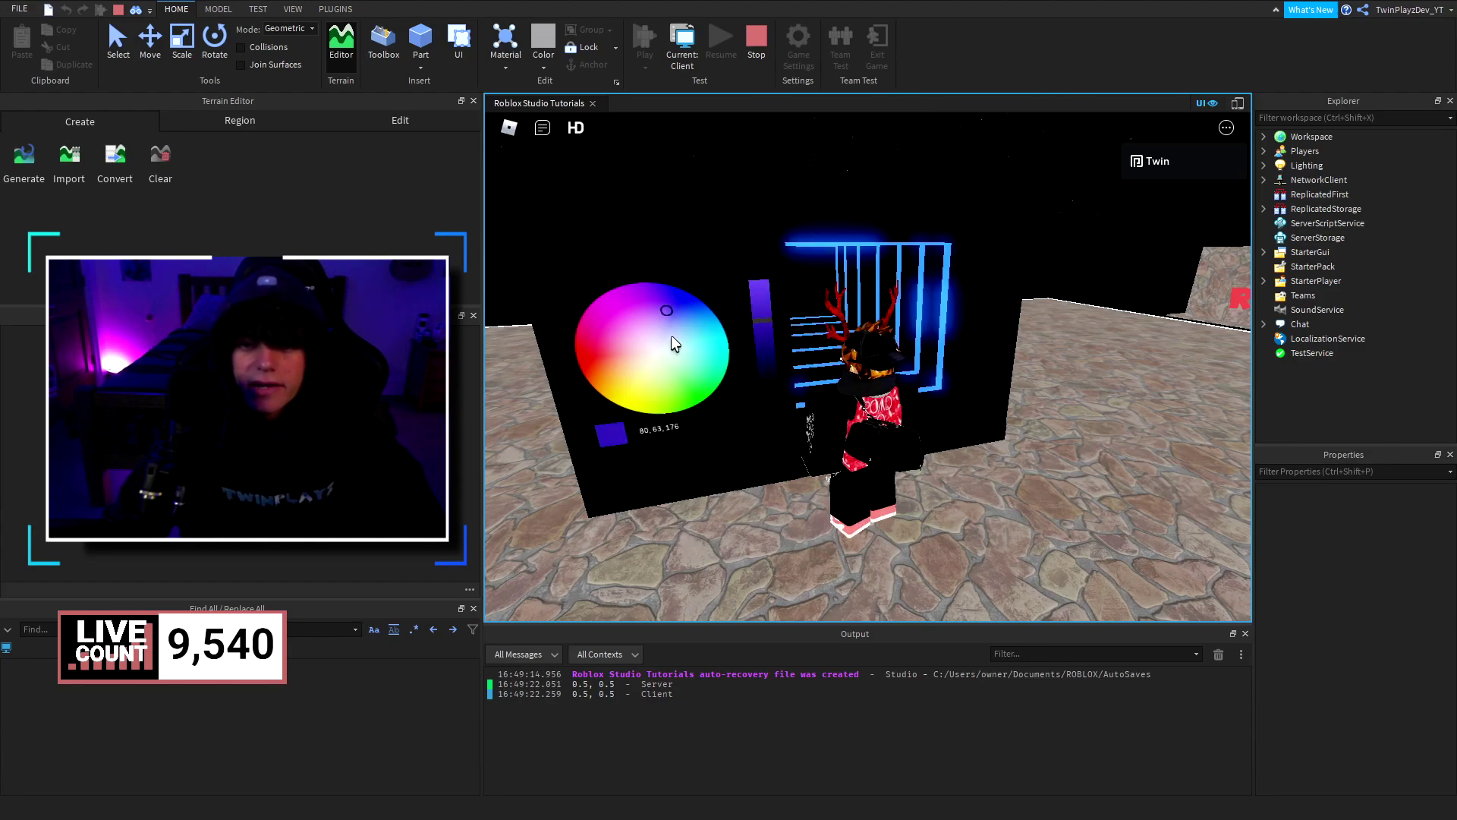
left_click(664, 330)
Step: Walk the character into the blue tunnel to view its lights up close, and stop the playtest
key("w")
right_click_drag(918, 367, 914, 367)
key("s")
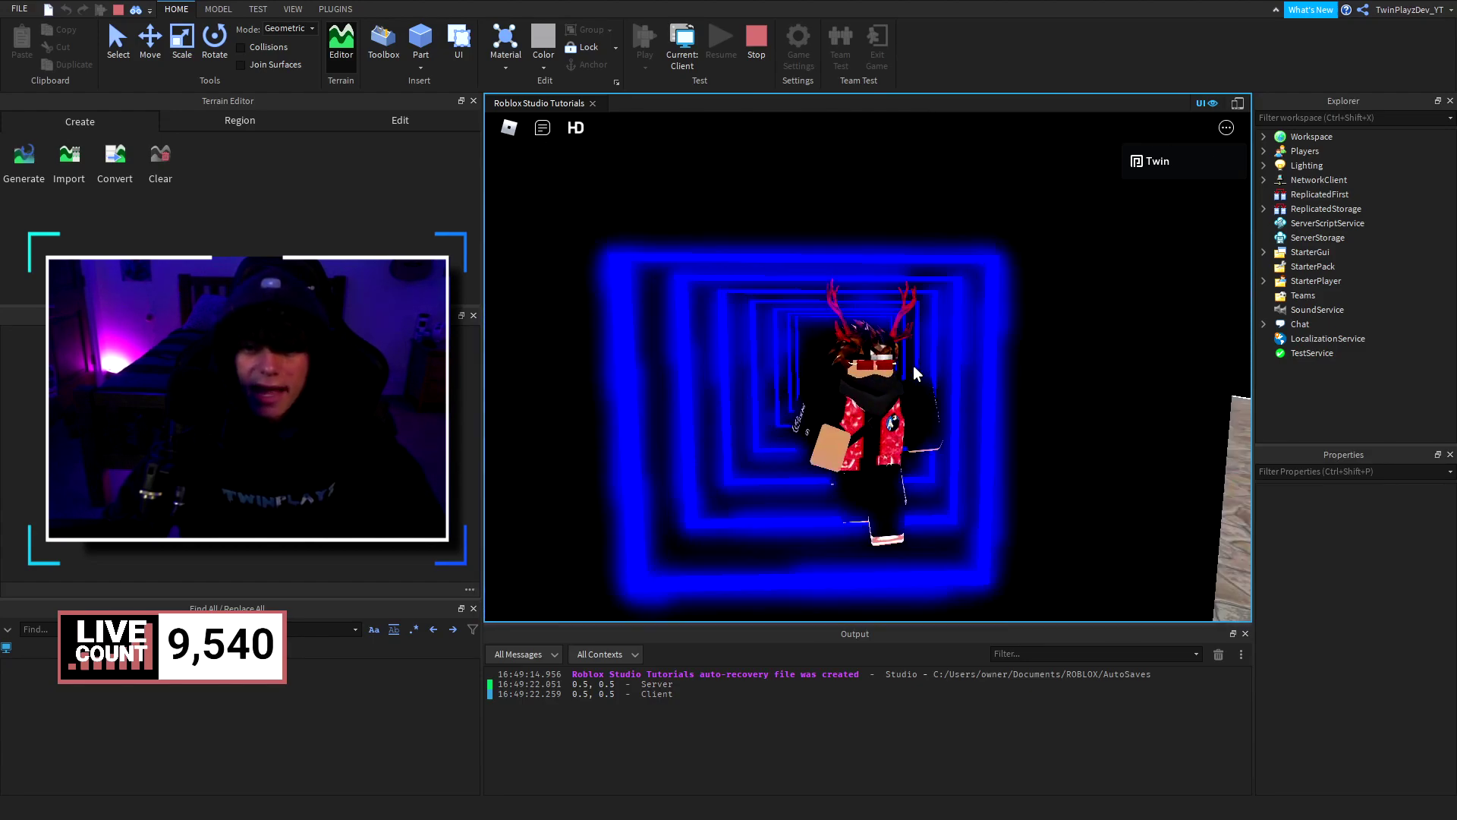
scroll(914, 366, "up", 1)
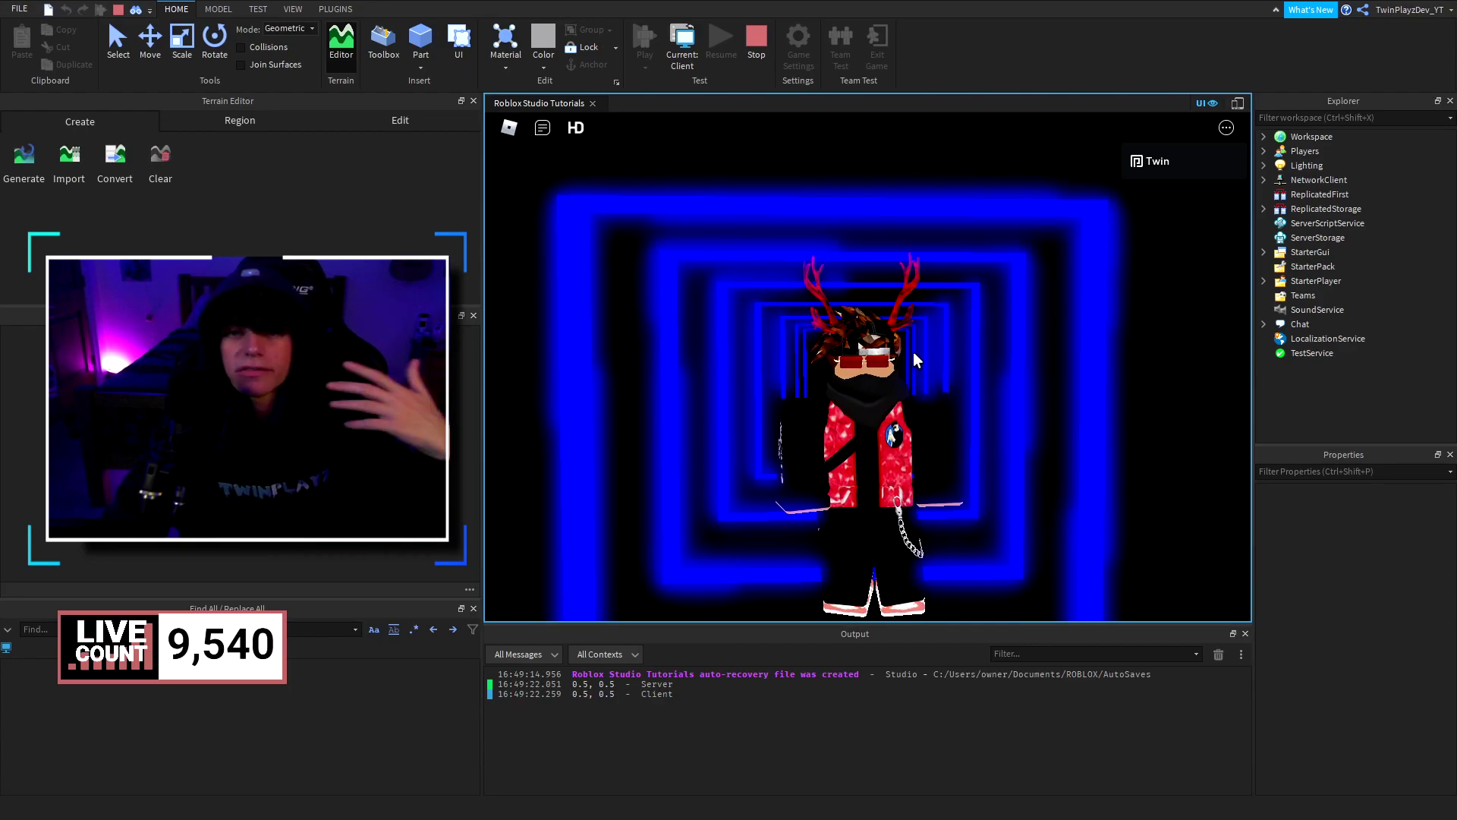
left_click(755, 42)
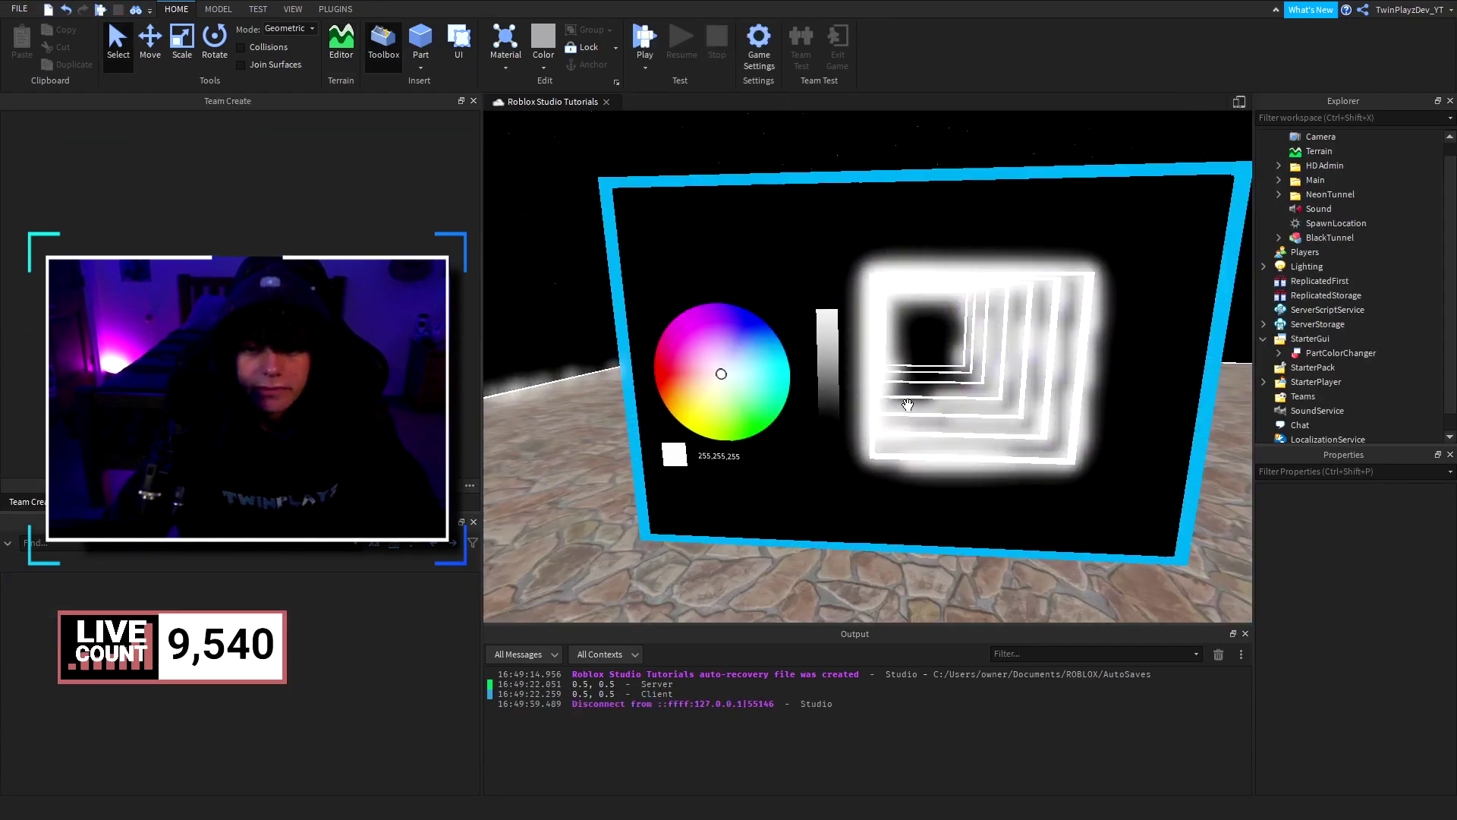
Step: Expand the NeonTunnel folder and examine one of its frame parts from inside and outside the tunnel
left_click(1277, 182)
left_click(1279, 181)
left_click(1287, 194)
left_click(1280, 194)
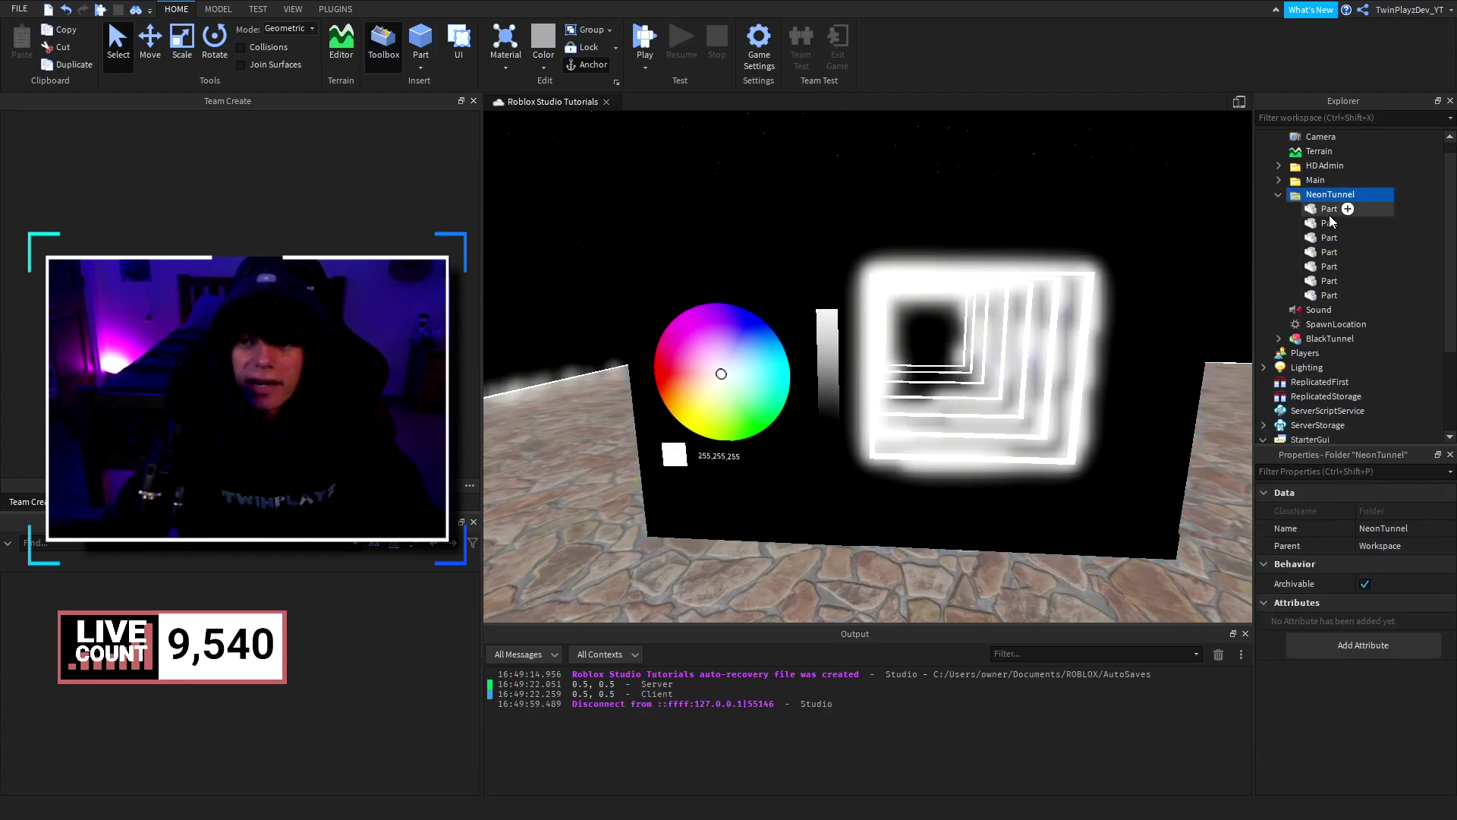
left_click(1328, 223)
left_click(1314, 280)
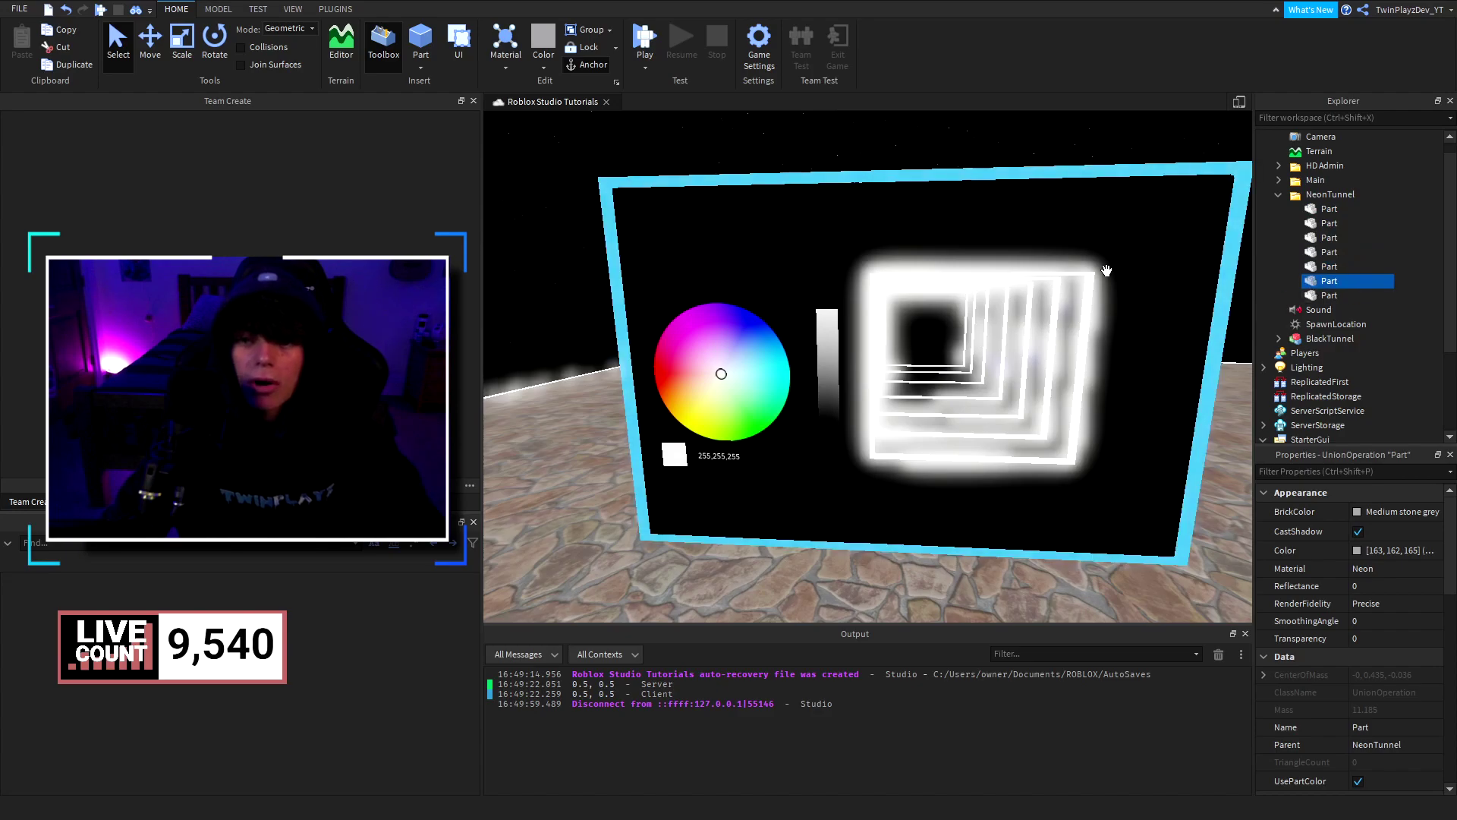
key("d")
right_click_drag(1105, 270, 976, 218)
key("a")
left_click(156, 50)
scroll(899, 259, "up", 5)
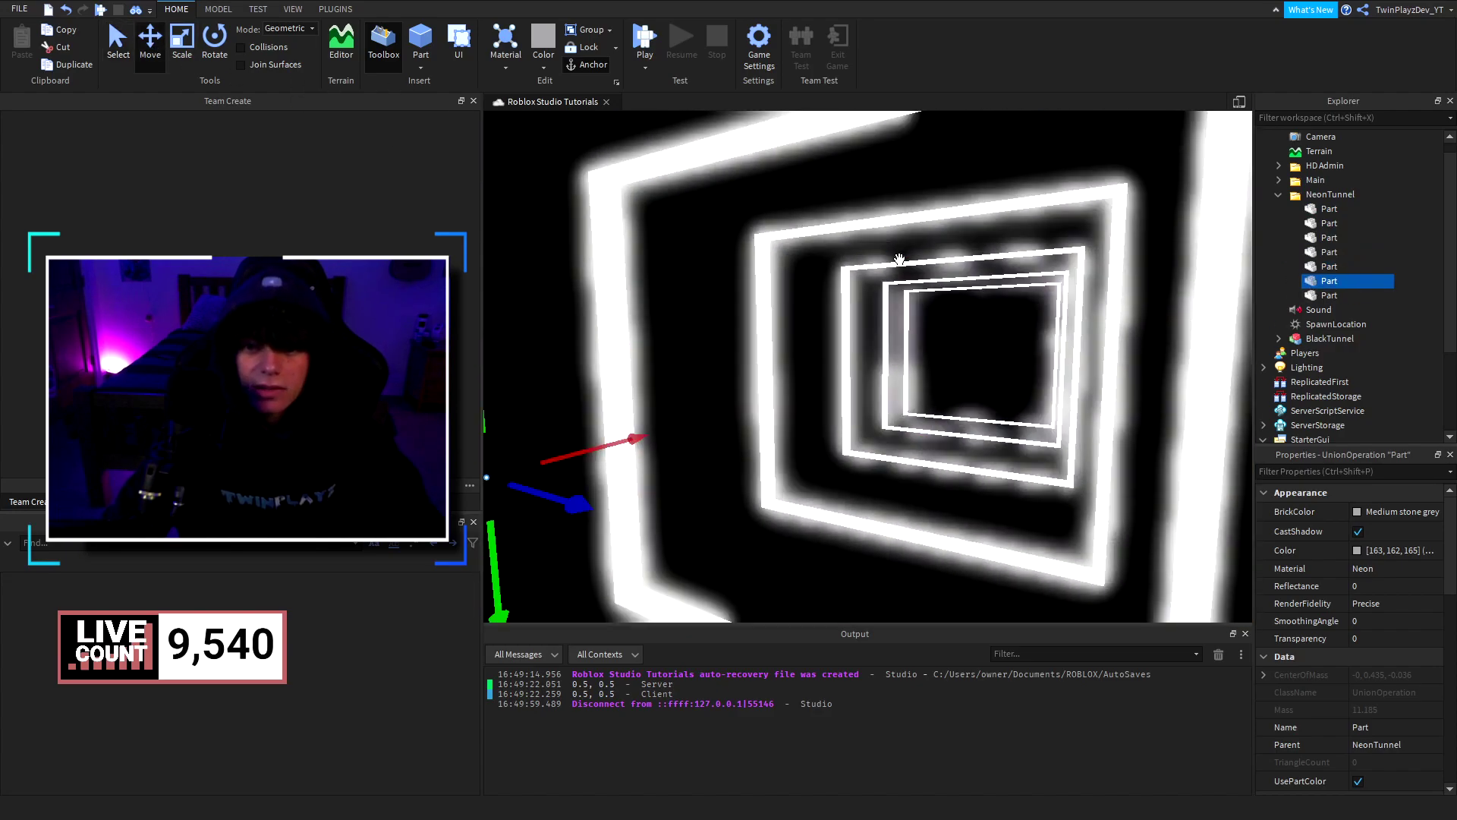
scroll(903, 259, "down", 6)
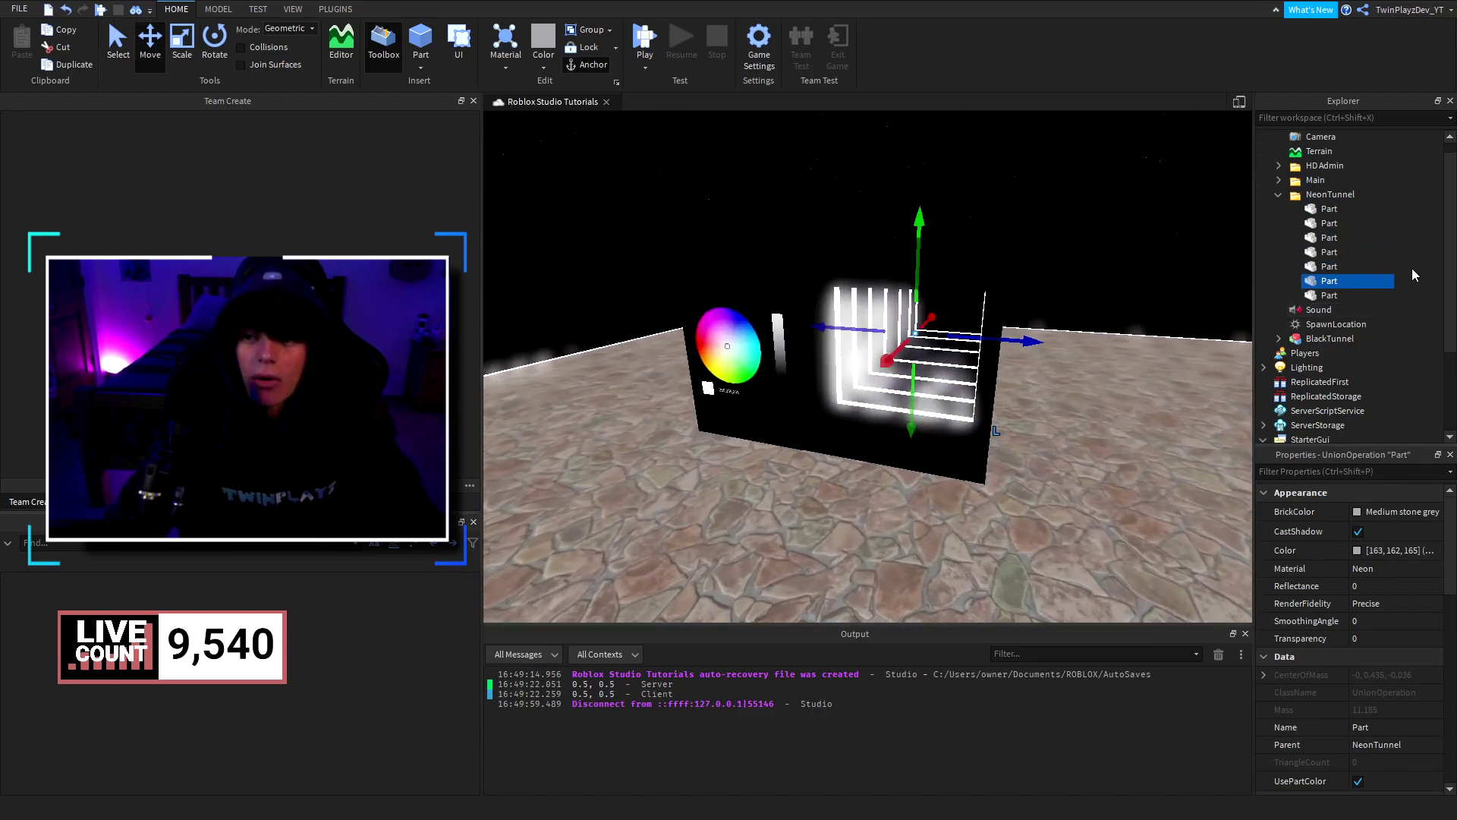
Step: Select all the frame parts in the NeonTunnel folder, focus the view on them and clear the selection
left_click(1412, 268)
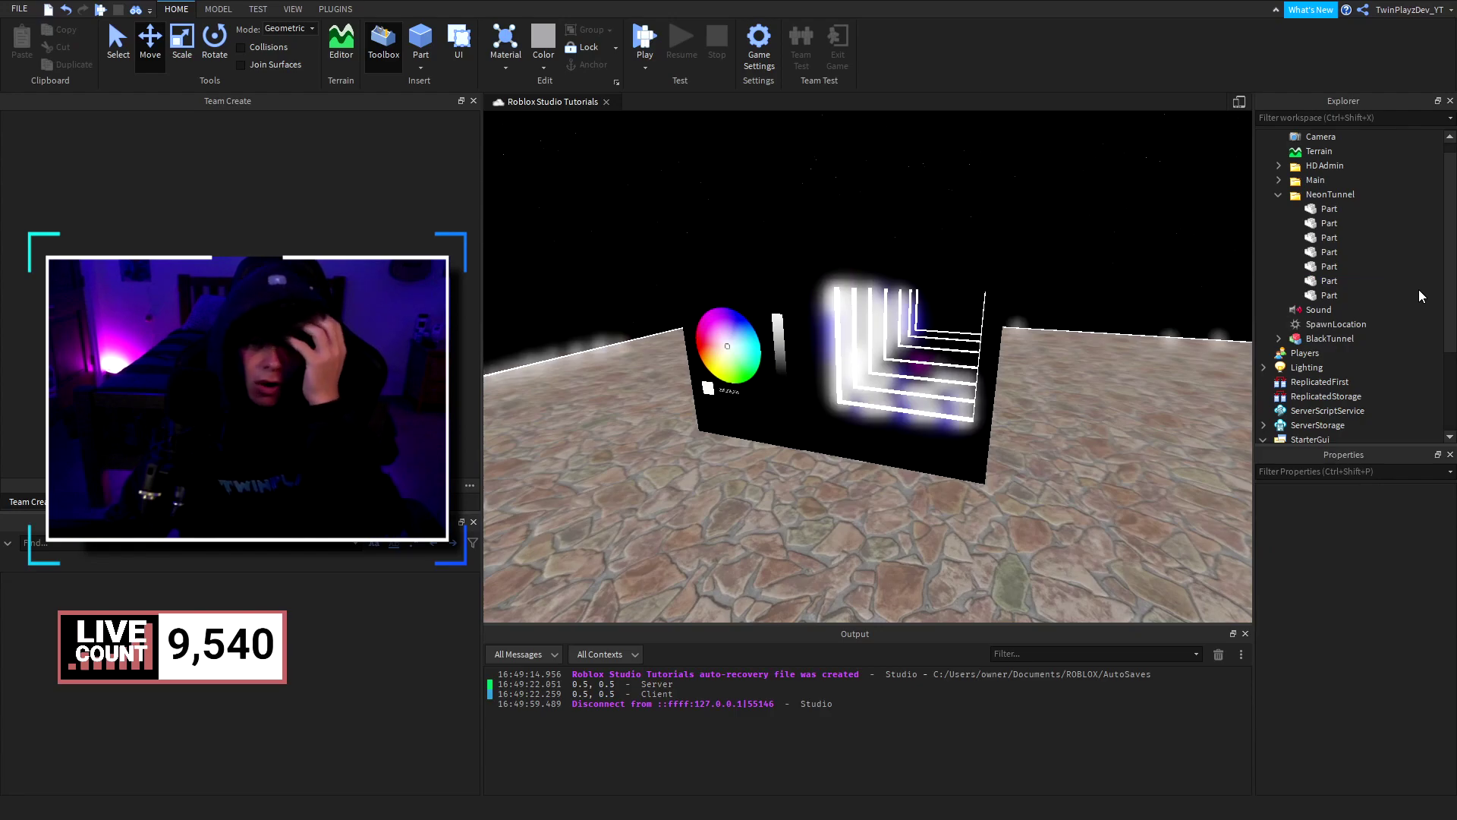
left_click_drag(1398, 211, 1317, 264)
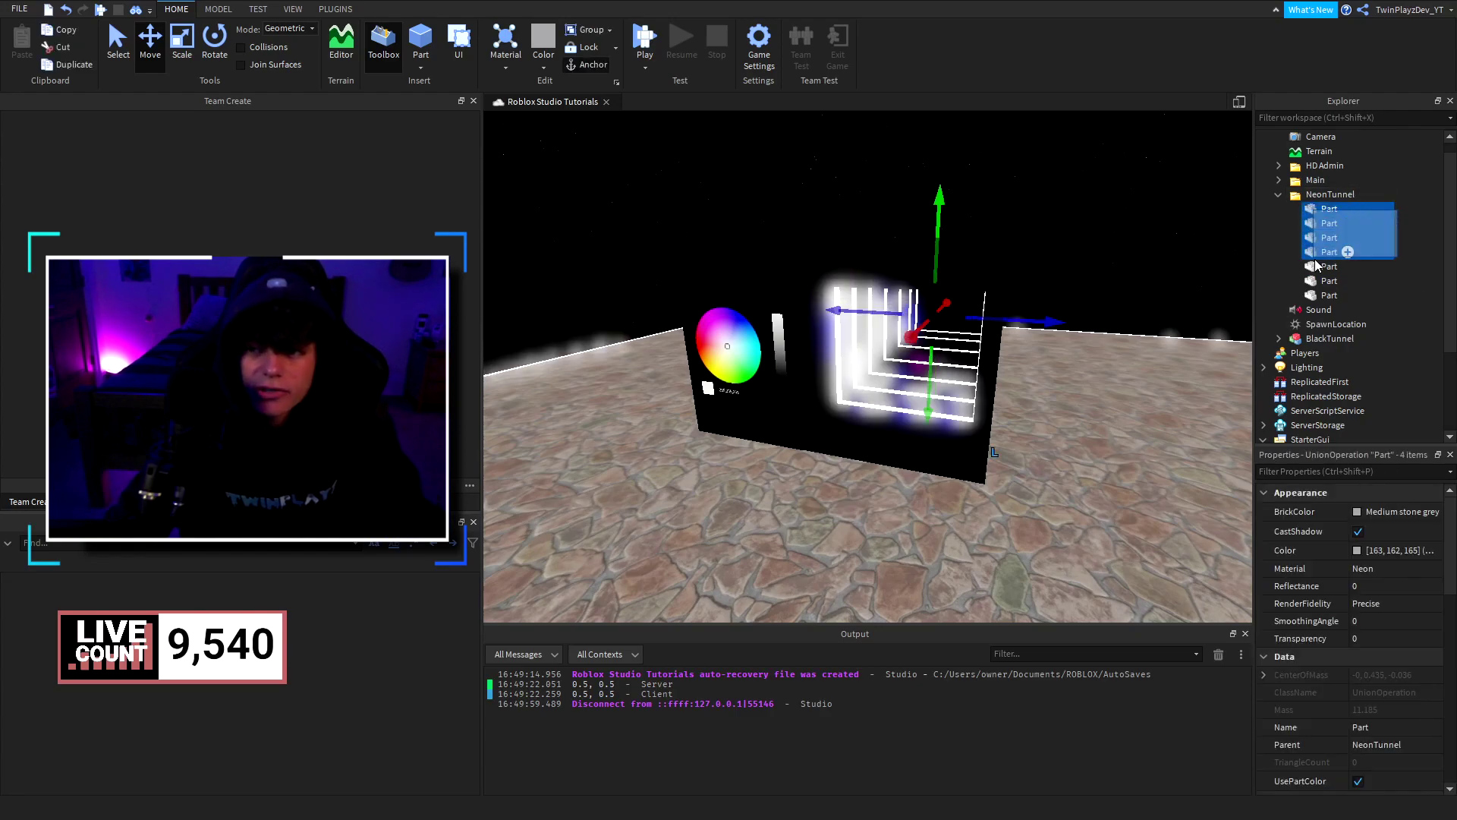
right_click_drag(1197, 266, 1410, 289)
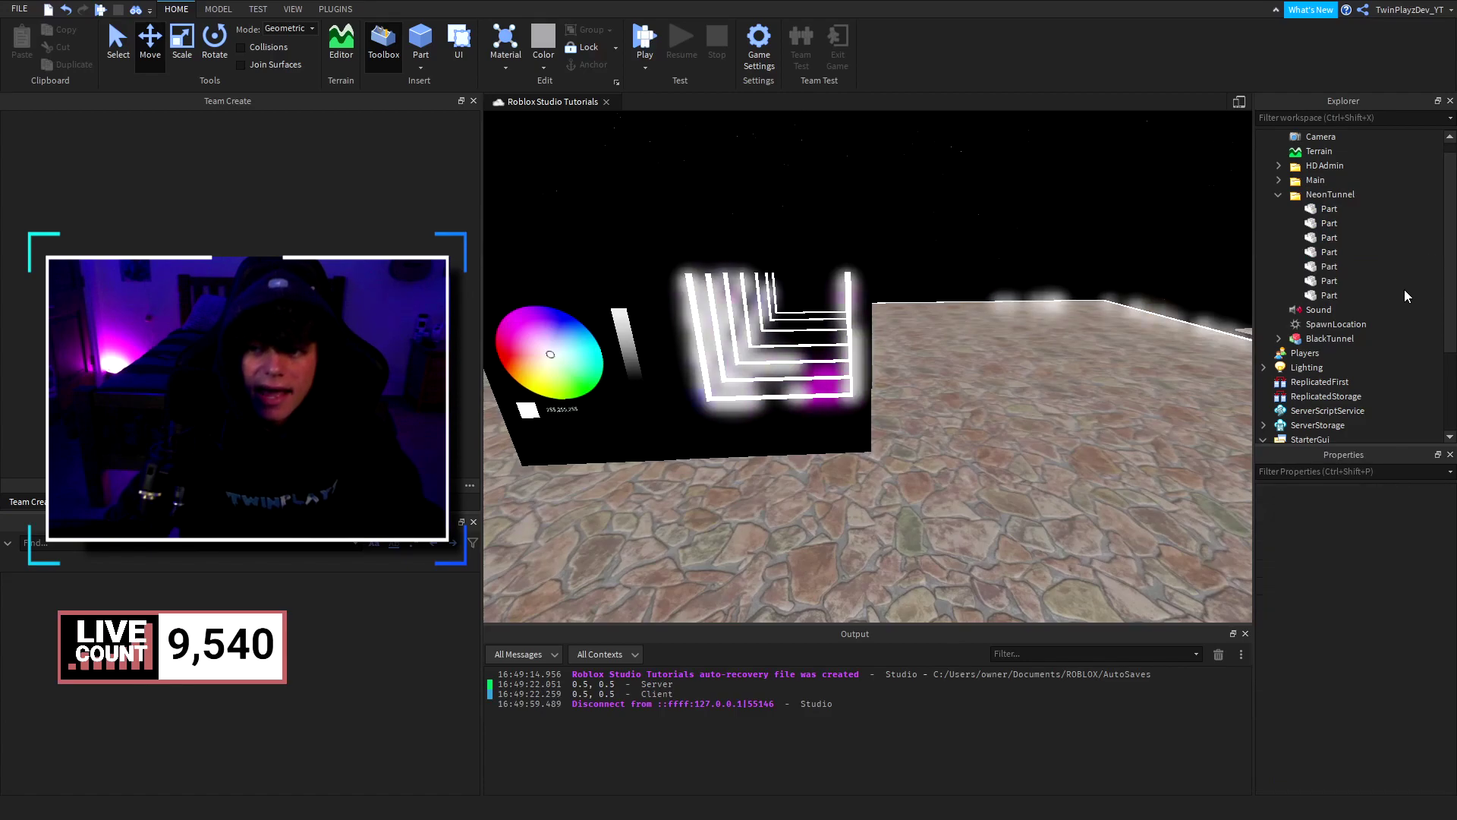
left_click_drag(1404, 289, 1316, 203)
key("f")
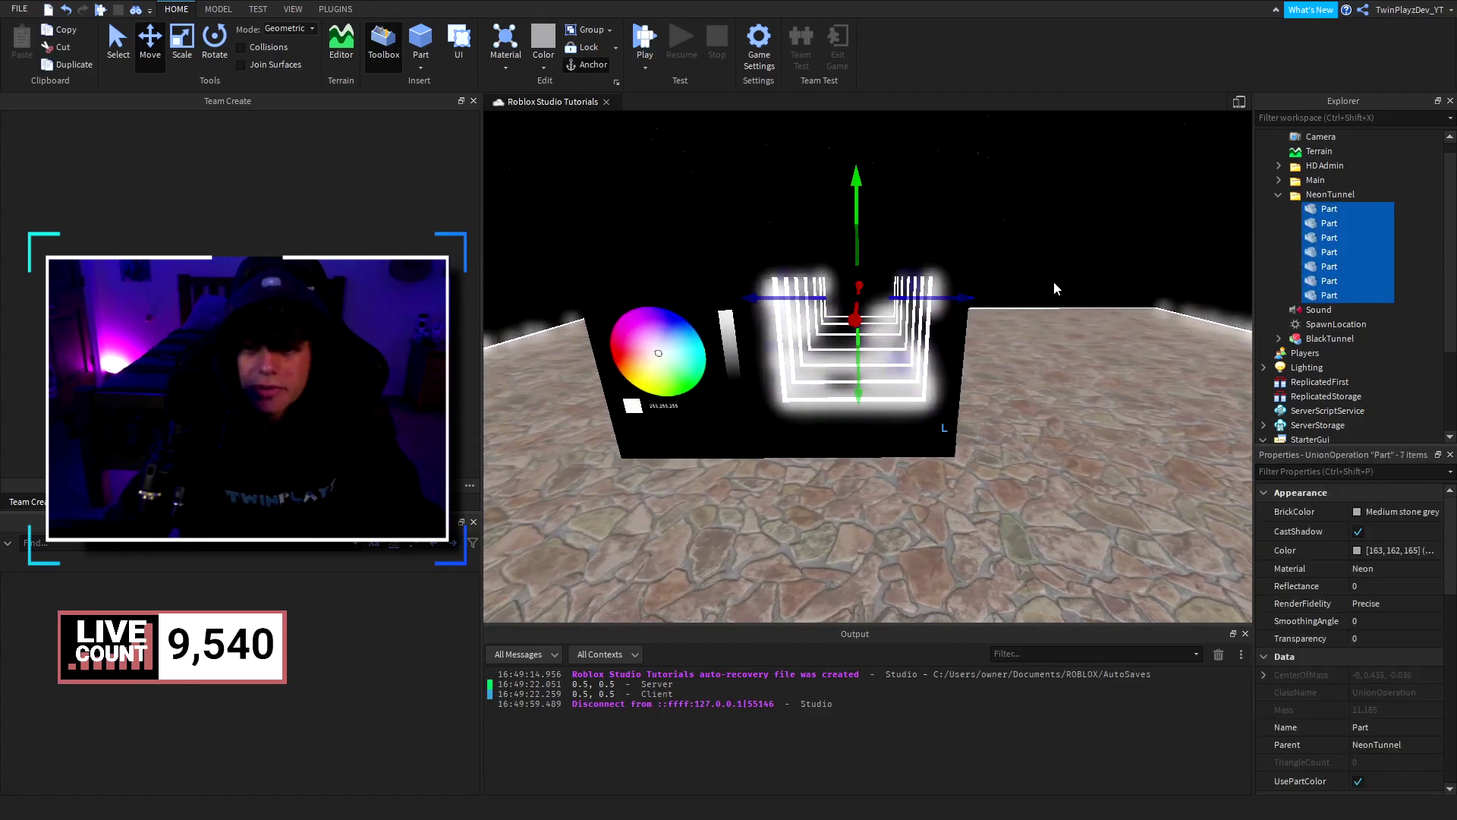
left_click(1054, 283)
key("d")
key("a")
key("d")
Step: Insert a block part on the floor beside the tunnel and move it into the NeonTunnel folder
left_click(422, 43)
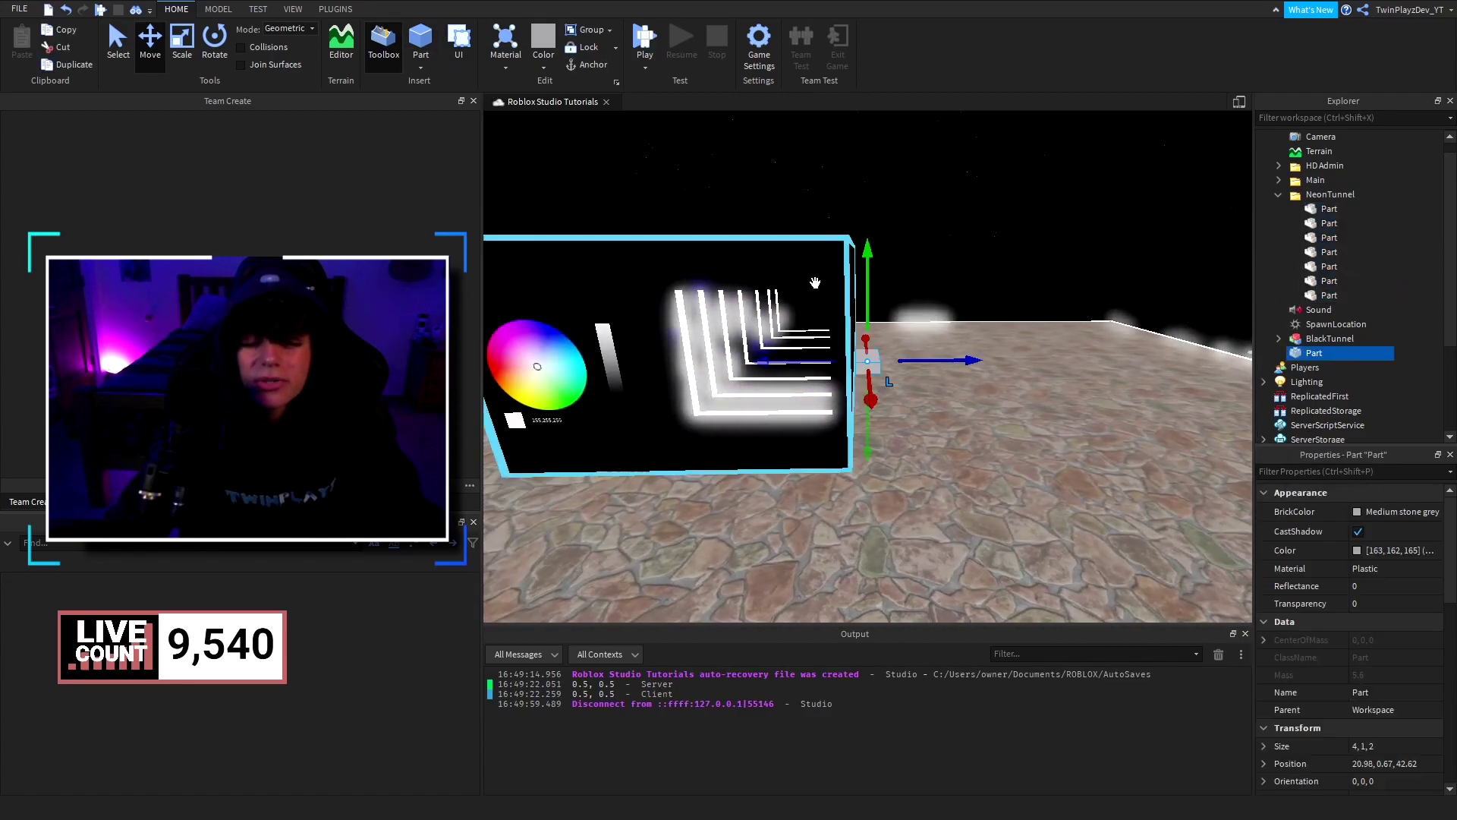
left_click_drag(874, 361, 901, 426)
right_click_drag(901, 453, 901, 425)
left_click_drag(901, 426, 922, 406)
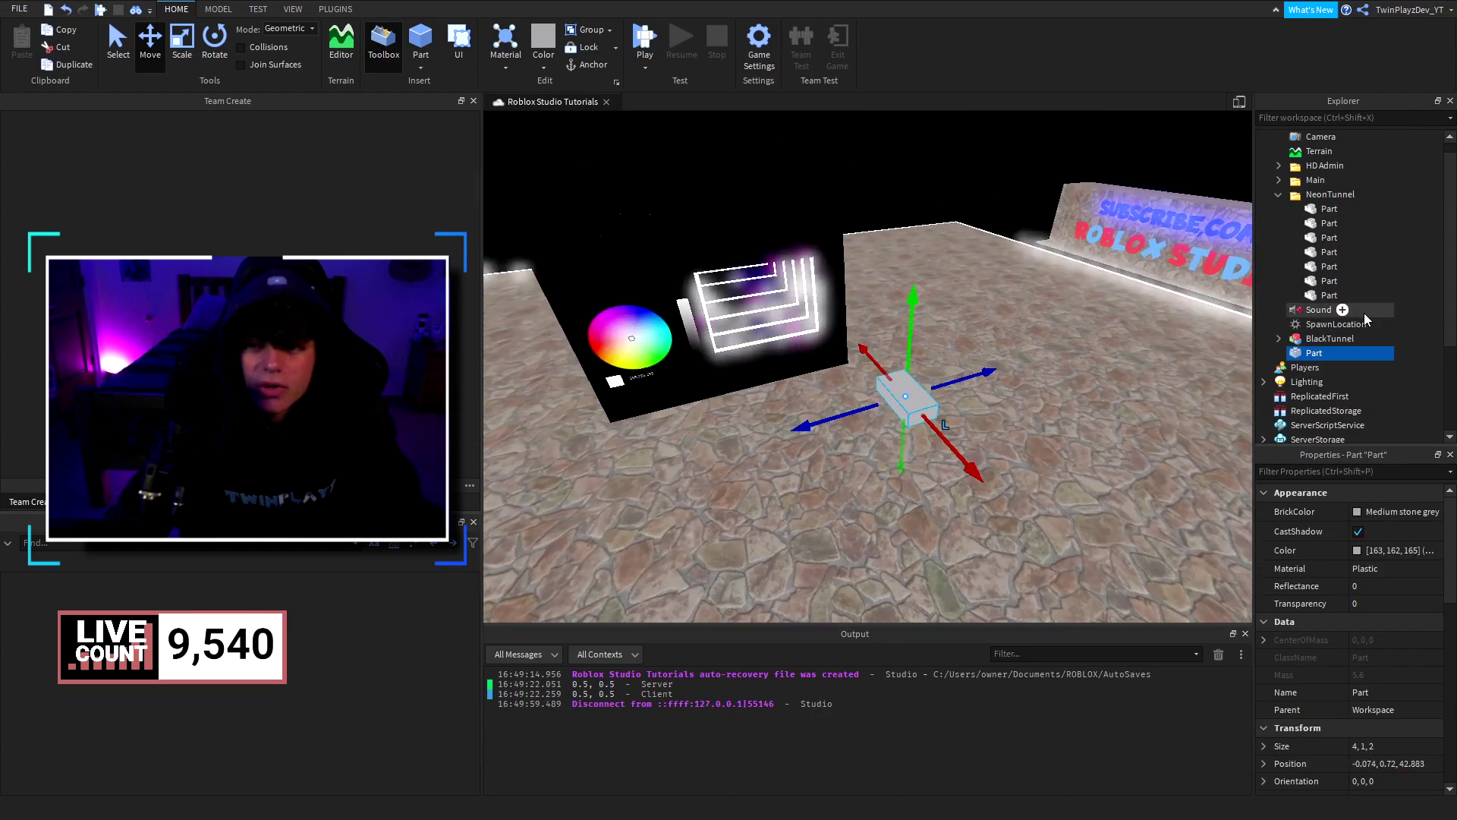
left_click_drag(1309, 359, 1330, 196)
Step: Anchor the new part in NeonTunnel, set its material to Neon and deselect it
scroll(1358, 592, "down", 3)
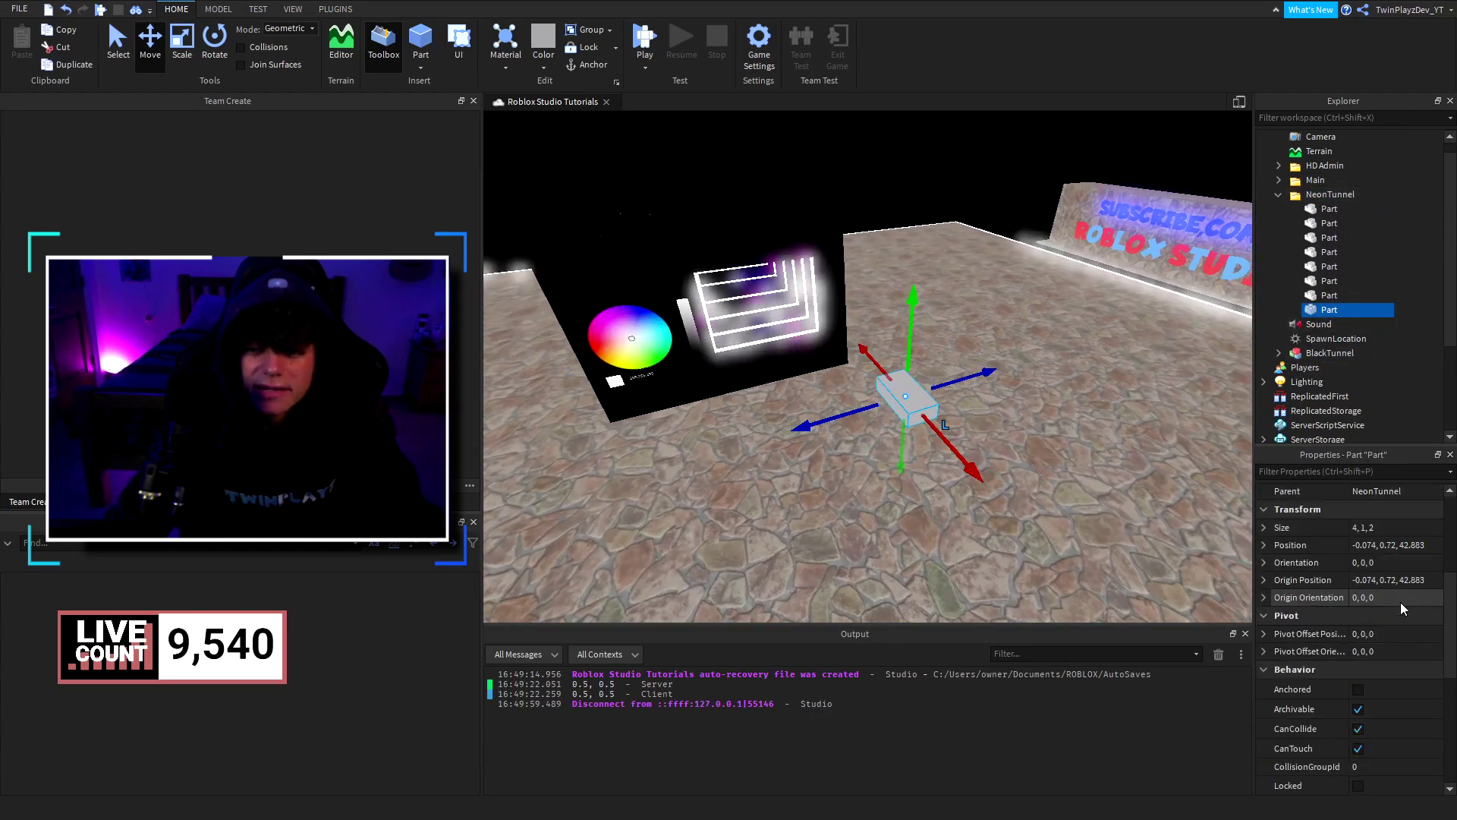
left_click(1386, 689)
scroll(1373, 607, "up", 5)
left_click(1388, 569)
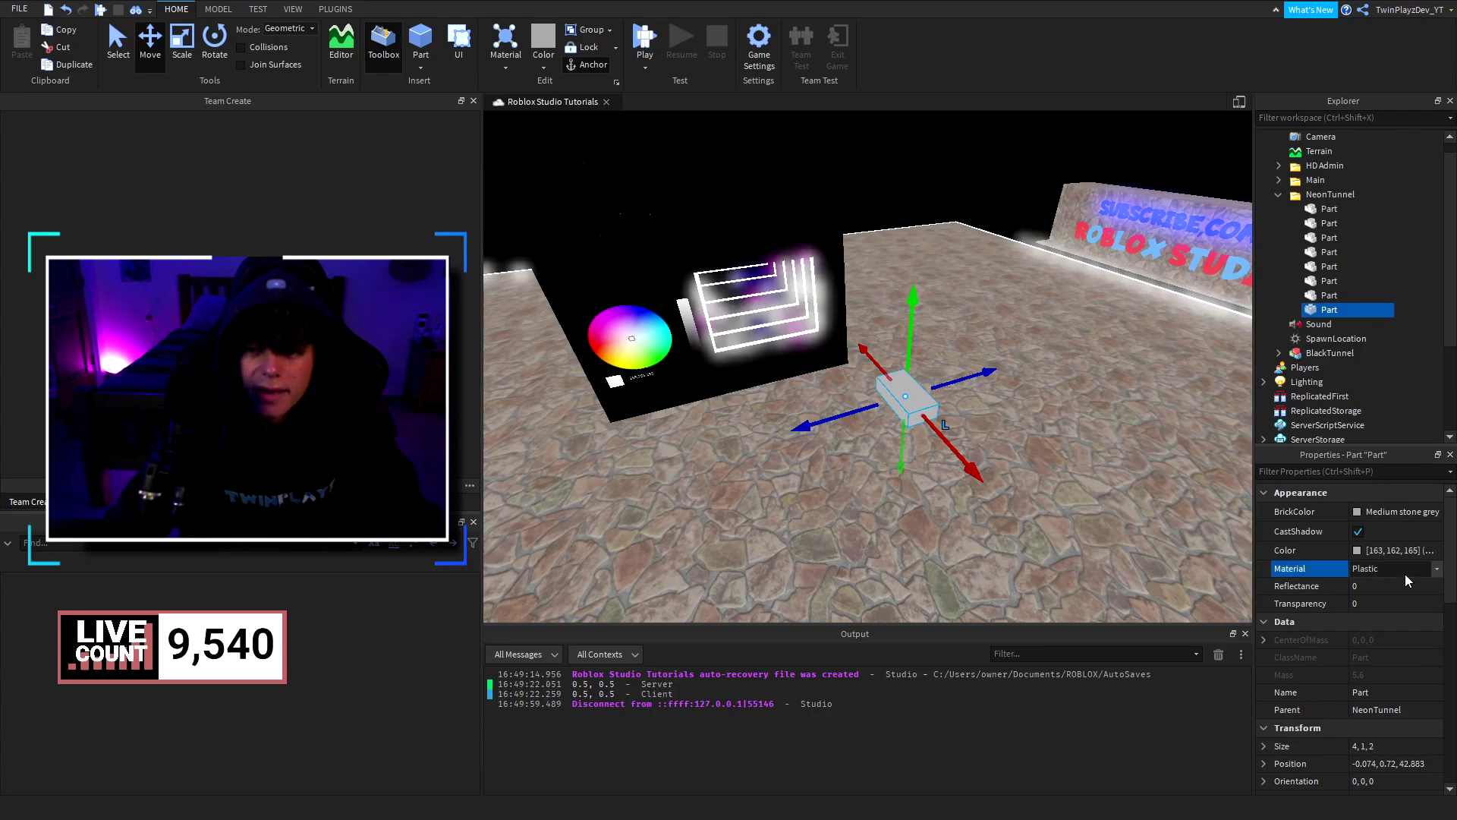
left_click(1379, 662)
left_click(1427, 349)
right_click_drag(929, 356, 950, 458)
key("w")
left_click(950, 458)
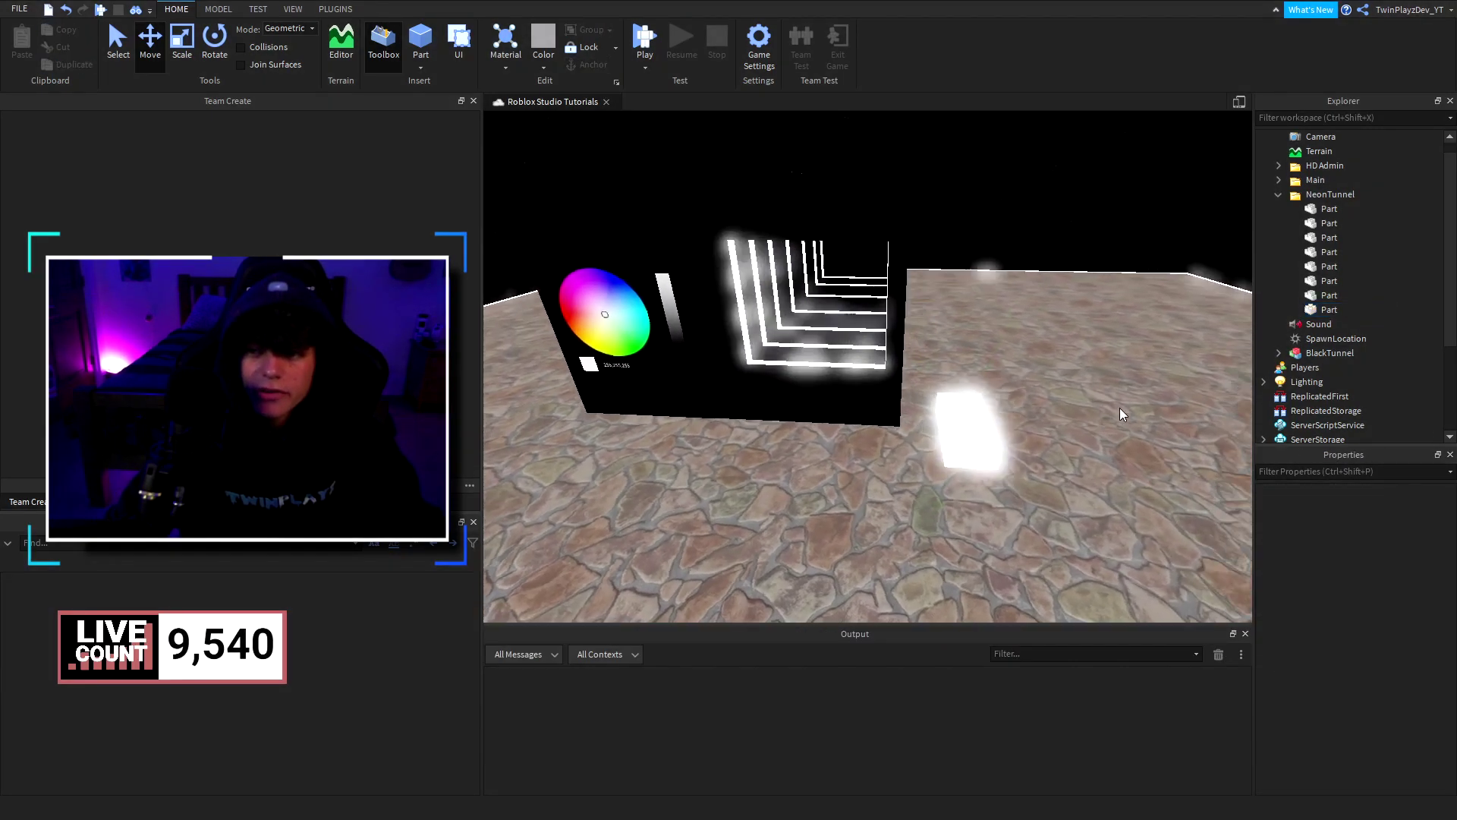
Step: Try moving the BlackTunnel model along the Z axis away from the neon frames, and undo the move
left_click(1279, 194)
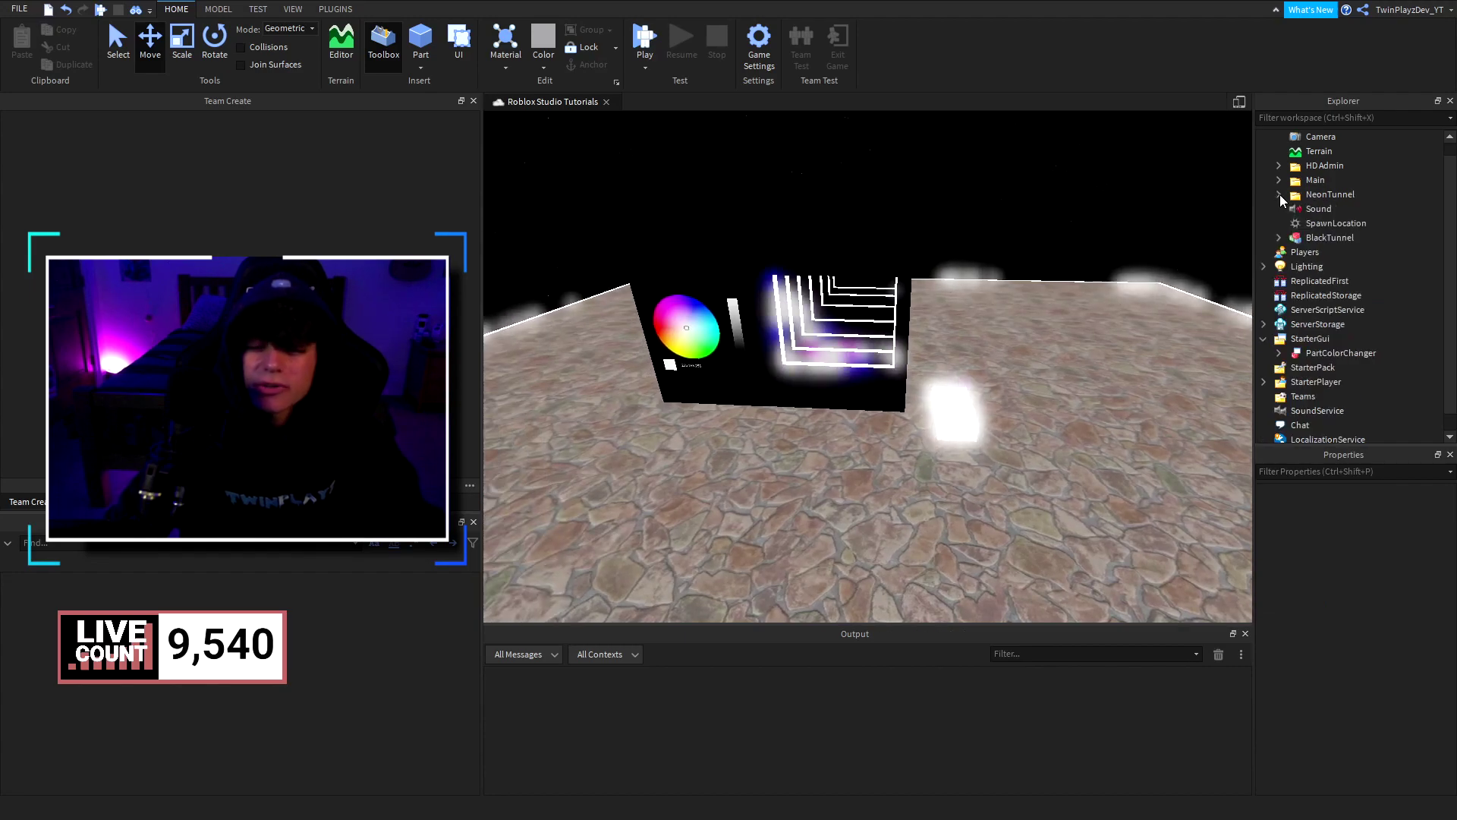
left_click(1284, 238)
key("f")
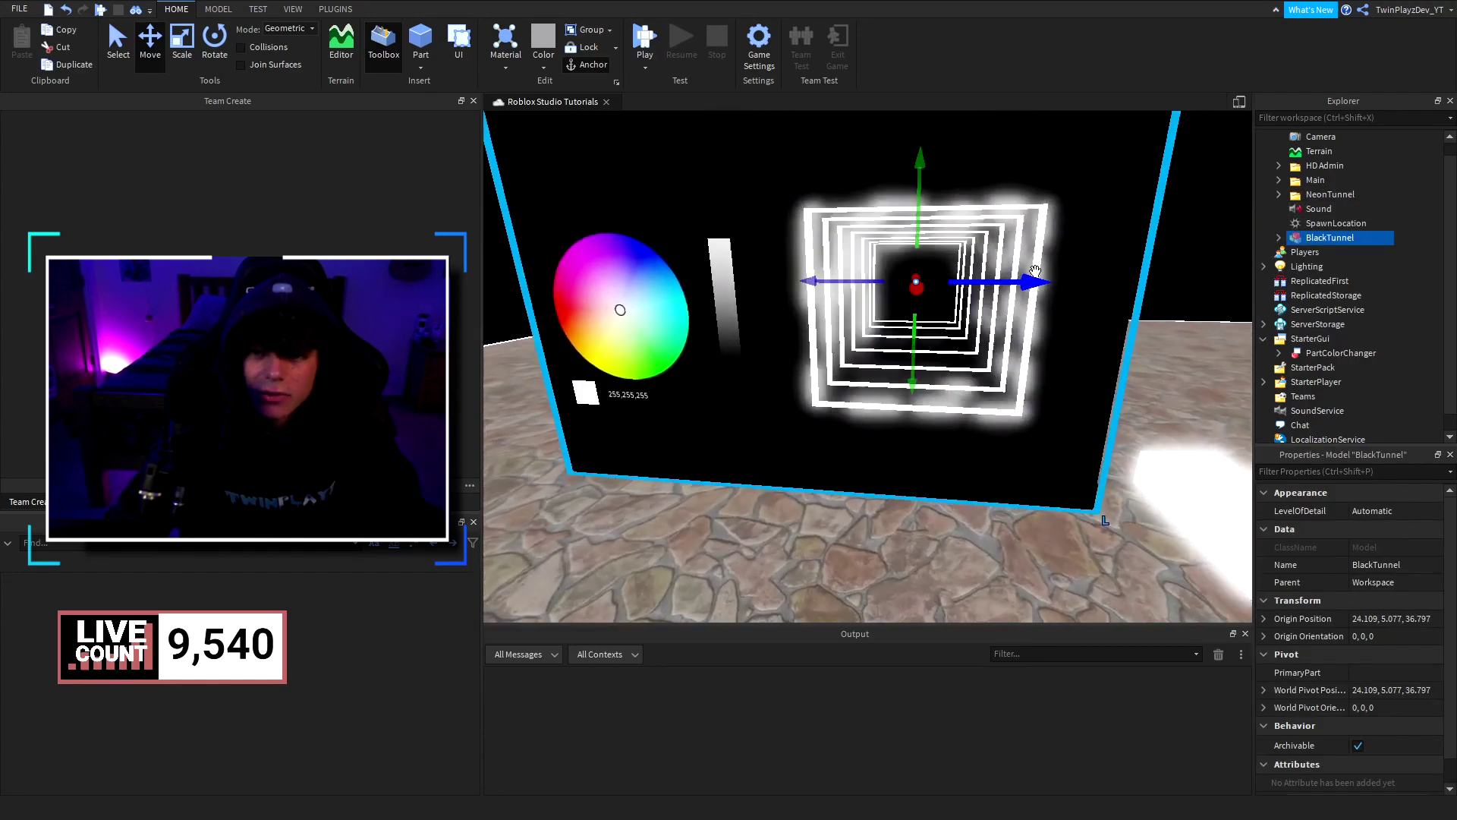
left_click_drag(1026, 287, 755, 303)
key("s")
key("a")
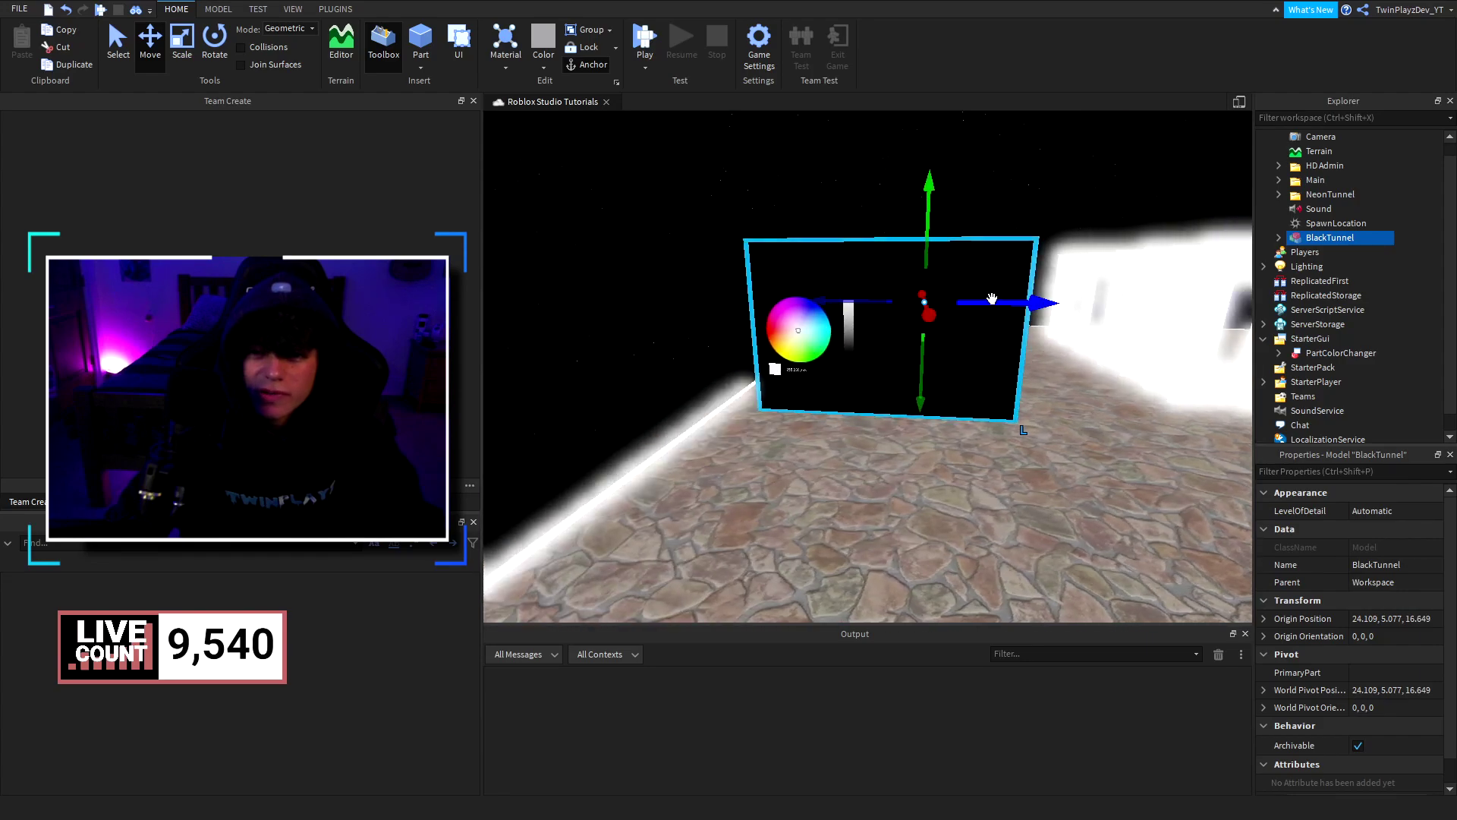
key("ctrl+z")
key("d")
left_click(1019, 305)
key("w")
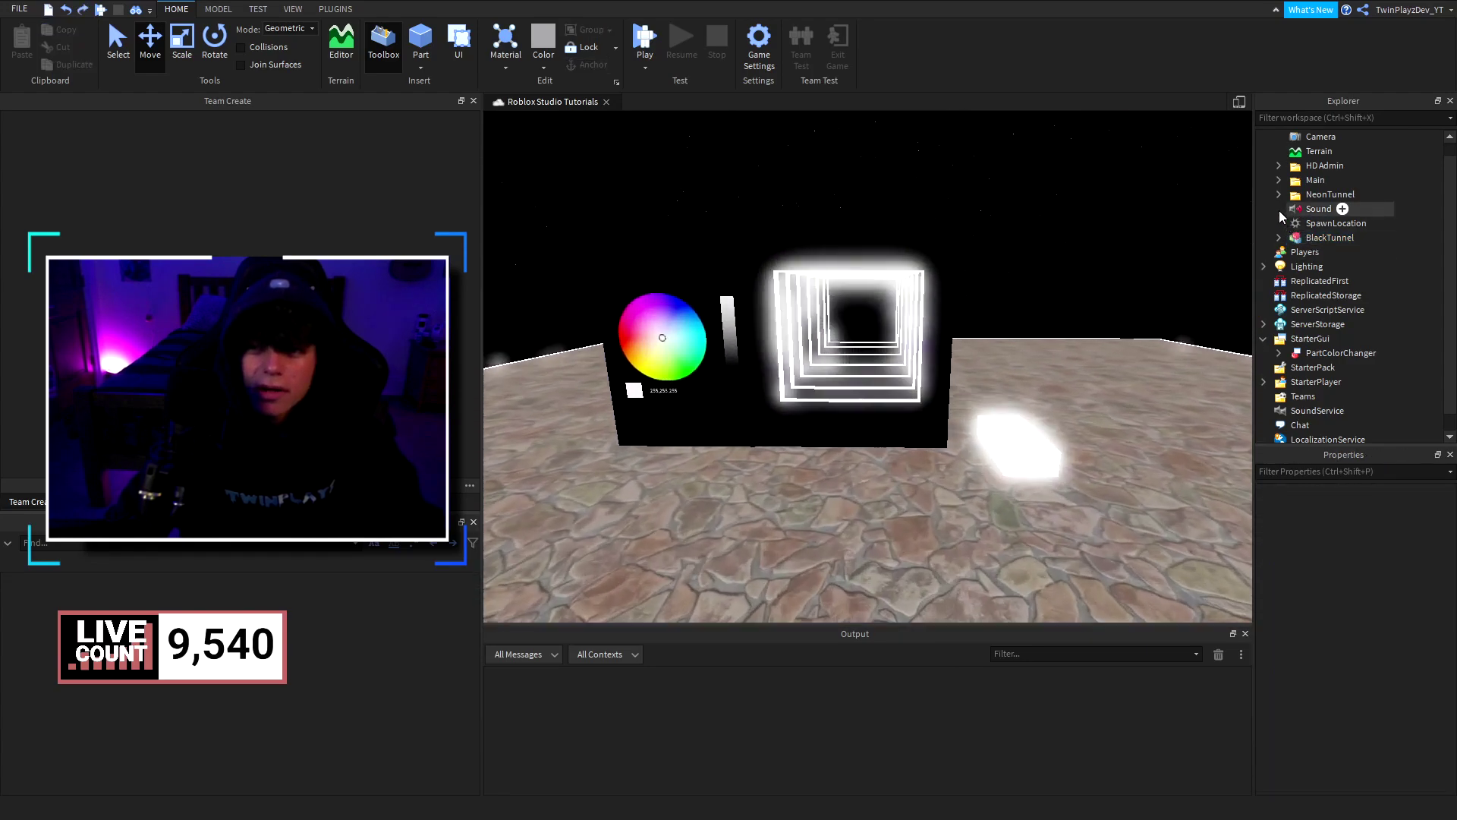
Step: Review the frame parts and the added block inside the NeonTunnel folder, leaving the folder collapsed
left_click(1278, 194)
left_click(1374, 237)
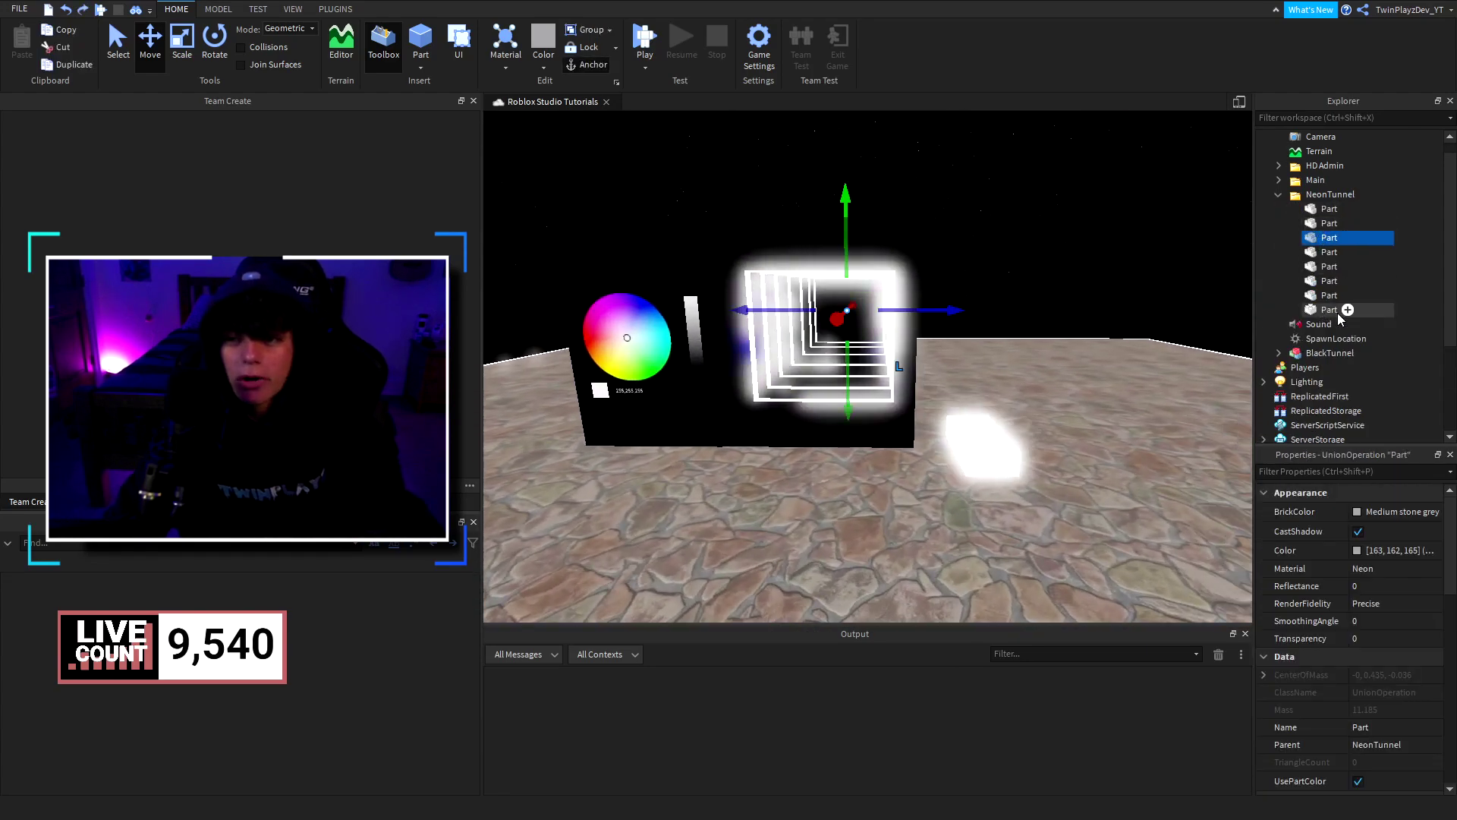
left_click_drag(1385, 295, 1345, 219)
left_click(1412, 278)
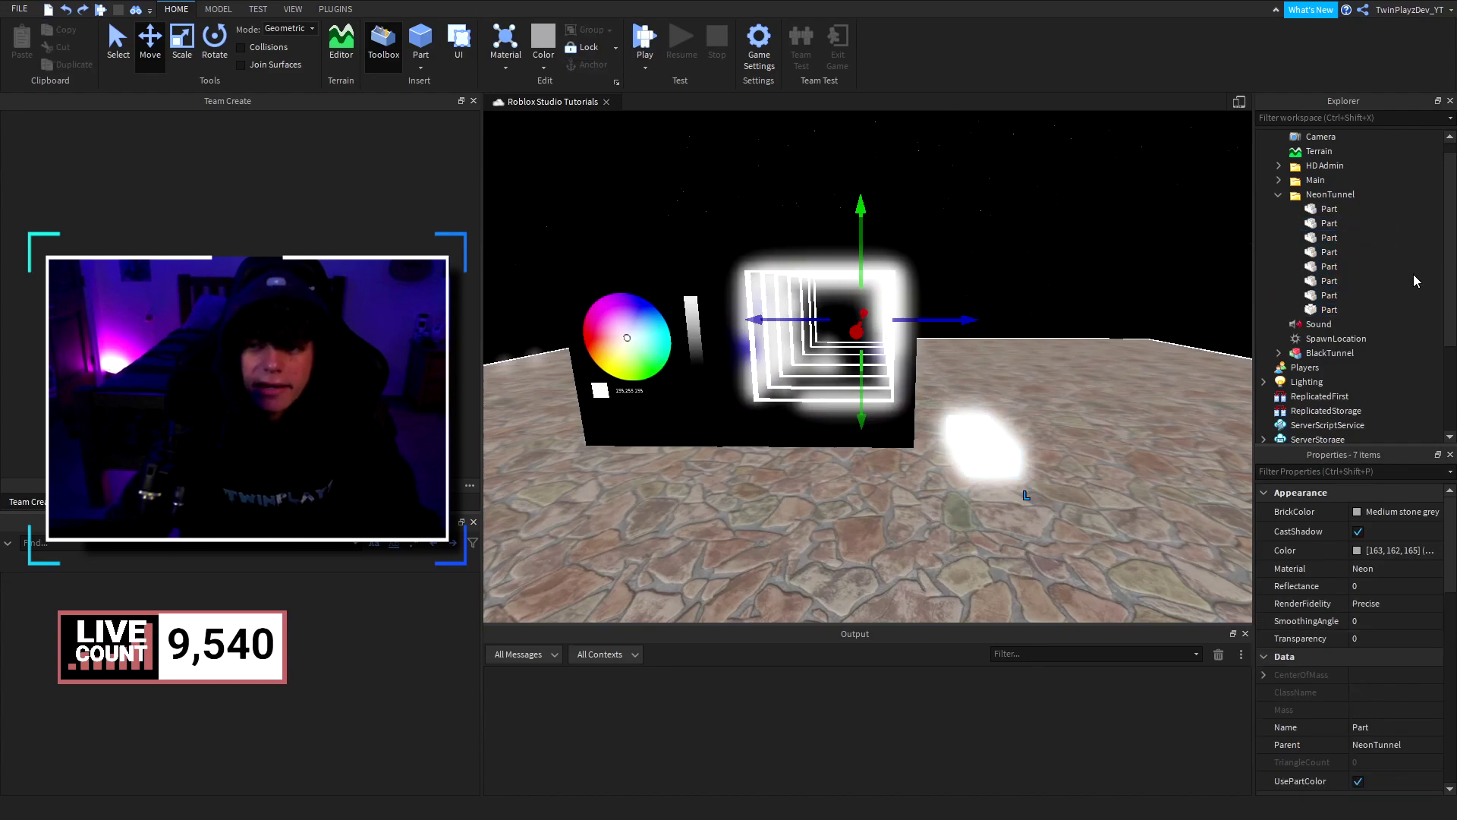
left_click(1325, 307)
left_click(1216, 311)
scroll(1012, 290, "down", 3)
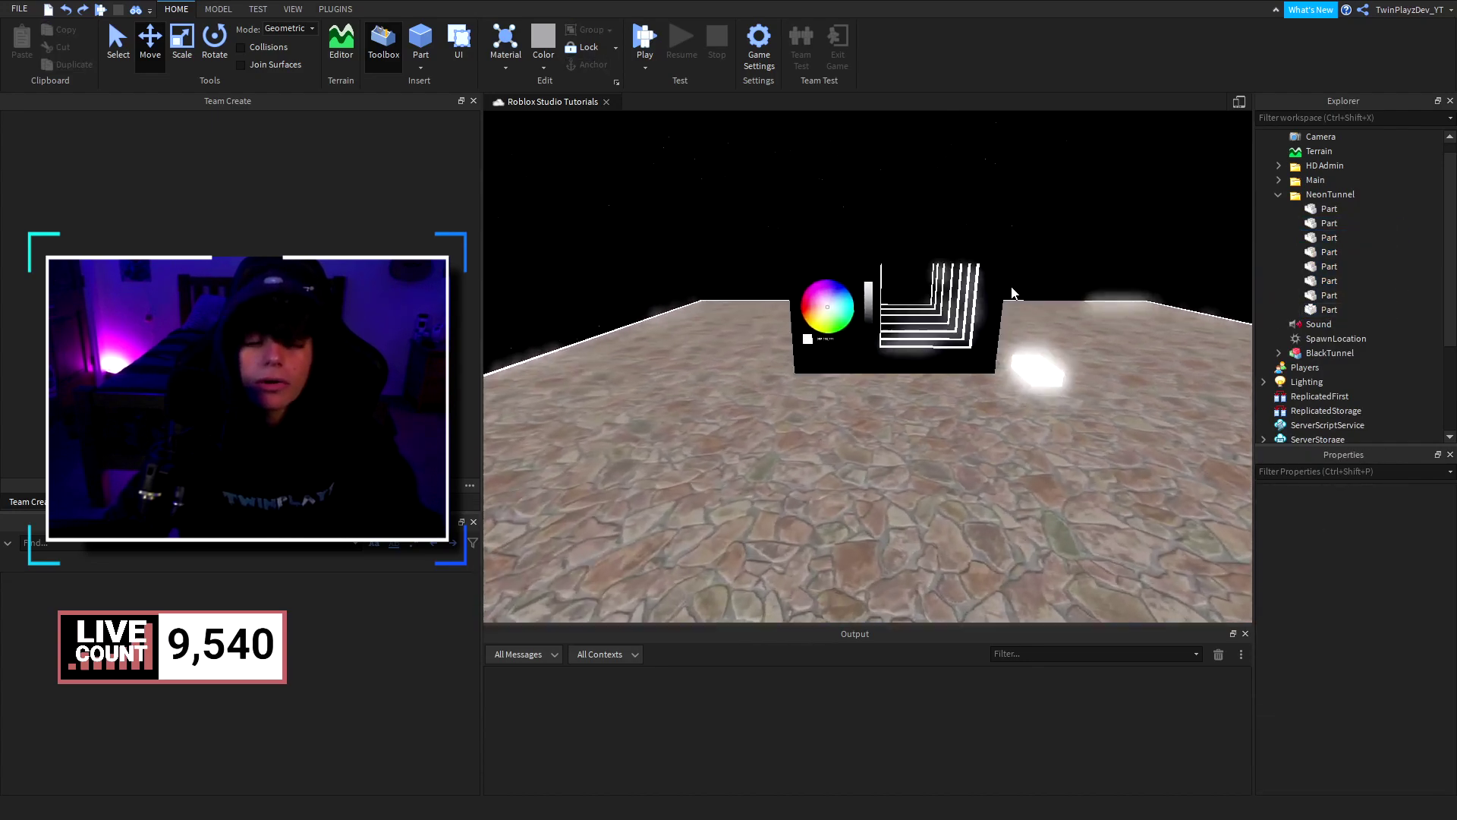
scroll(1137, 265, "up", 1)
scroll(1137, 265, "up", 2)
left_click(1280, 196)
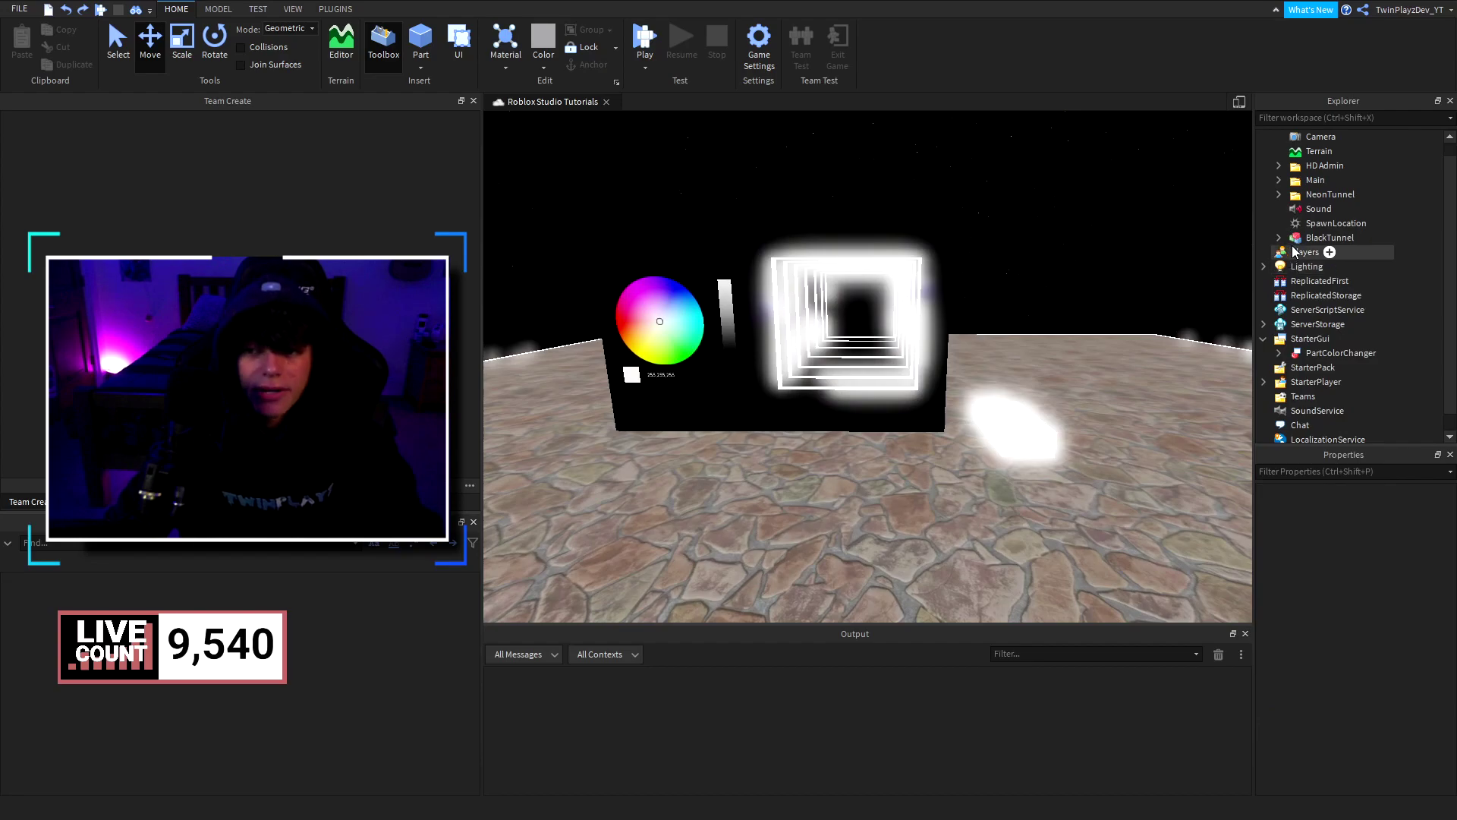
Step: Expand PartColorChanger in StarterGui and focus the view on its color wheel
left_click(1277, 353)
scroll(1305, 318, "down", 1)
left_click(1315, 320)
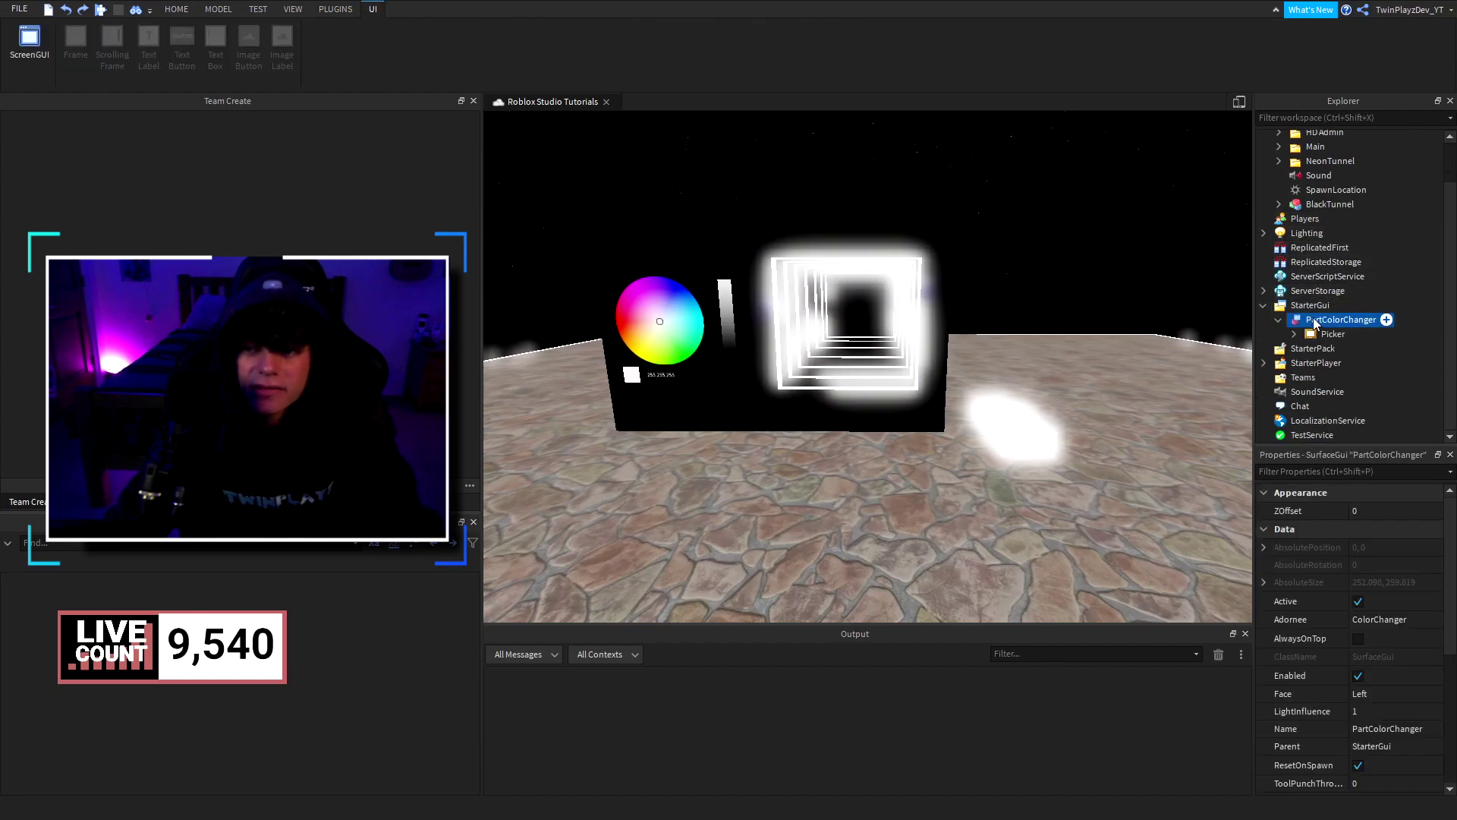
key("f")
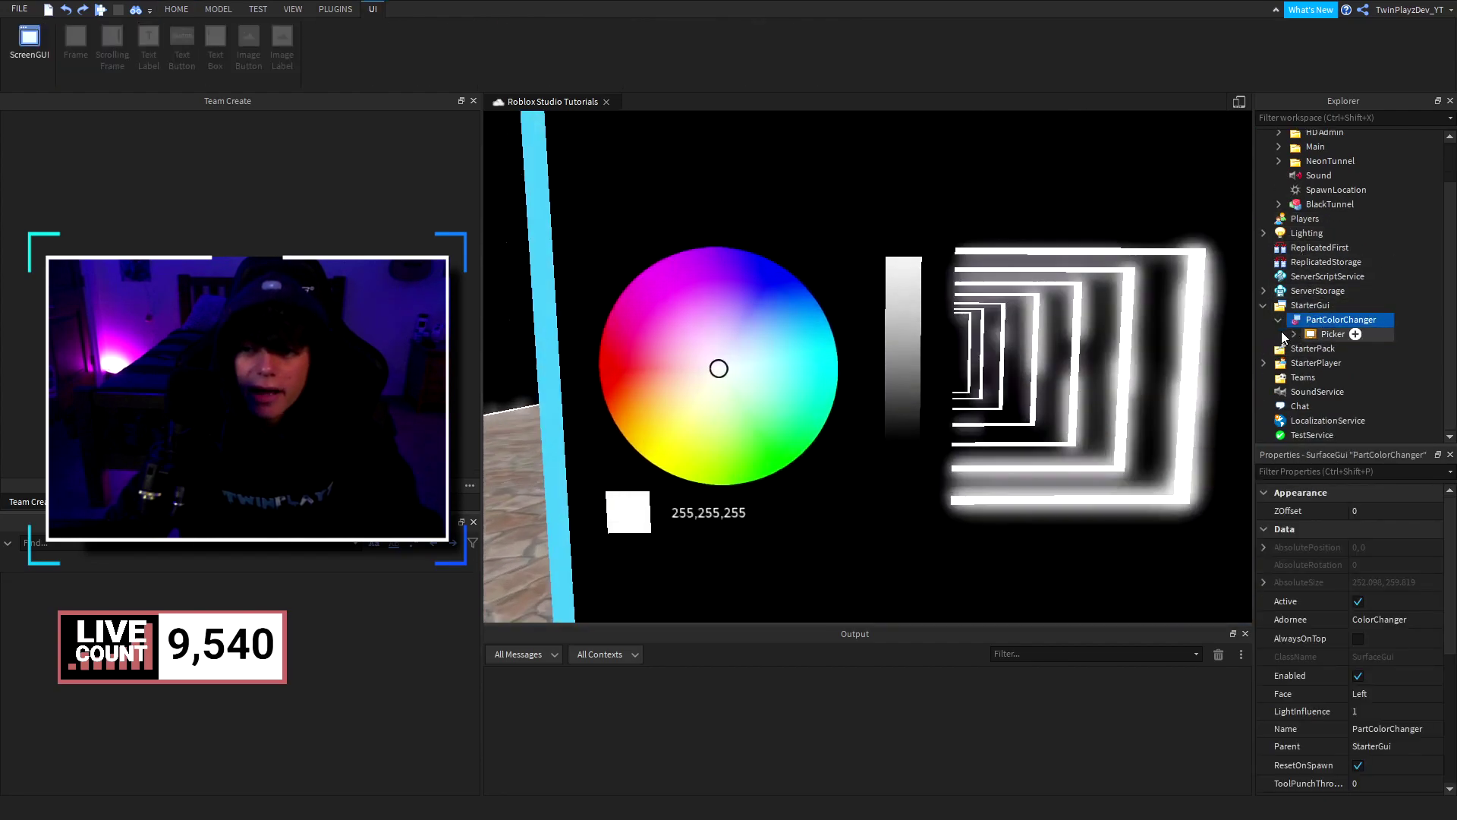
Step: Examine the Colour and Wheel elements inside Picker, including the wheel's Slider and Ring, leaving Wheel collapsed
left_click(1296, 334)
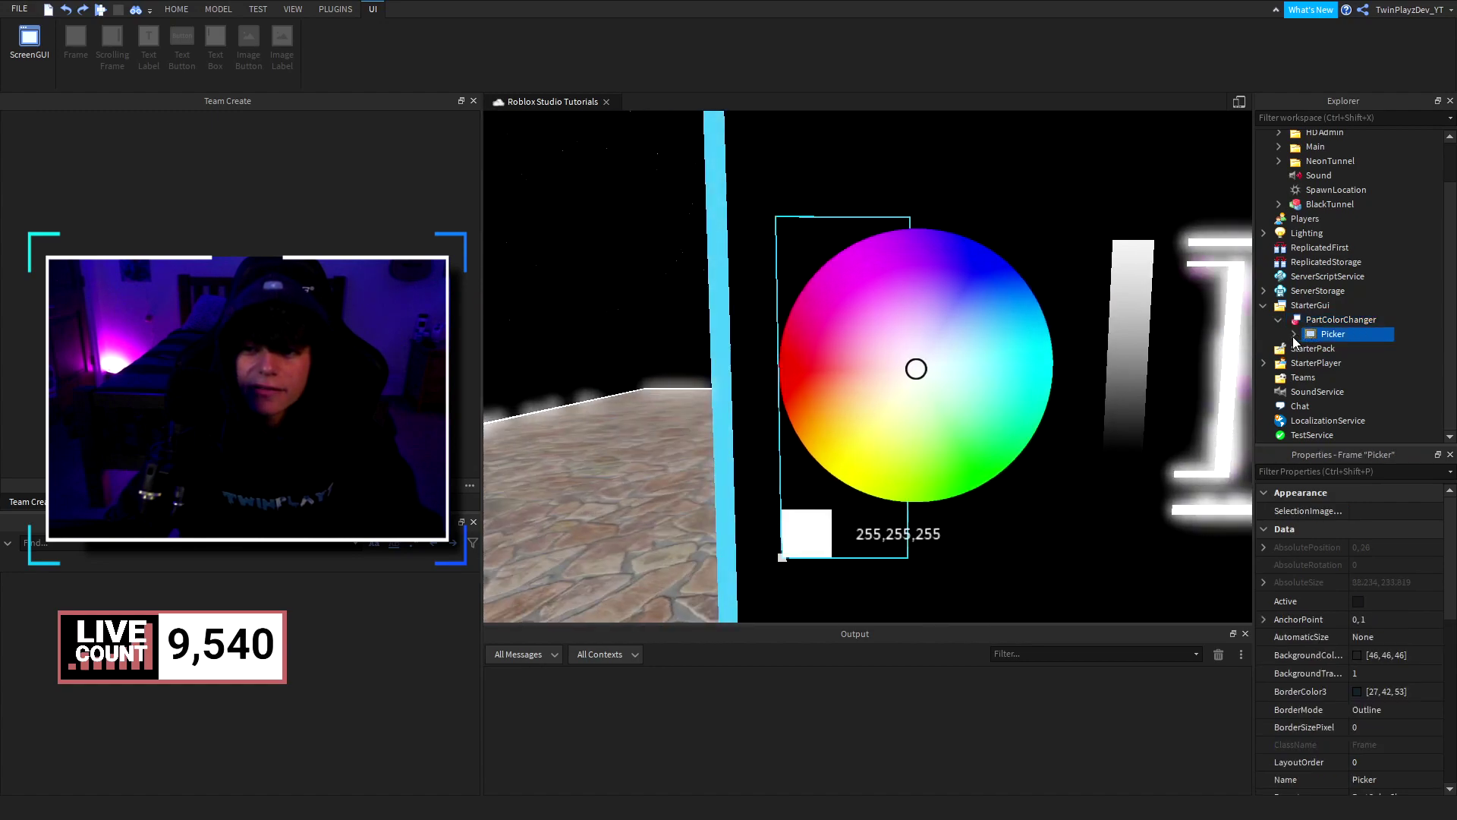
left_click(1294, 335)
scroll(1336, 338, "down", 1)
left_click(1372, 321)
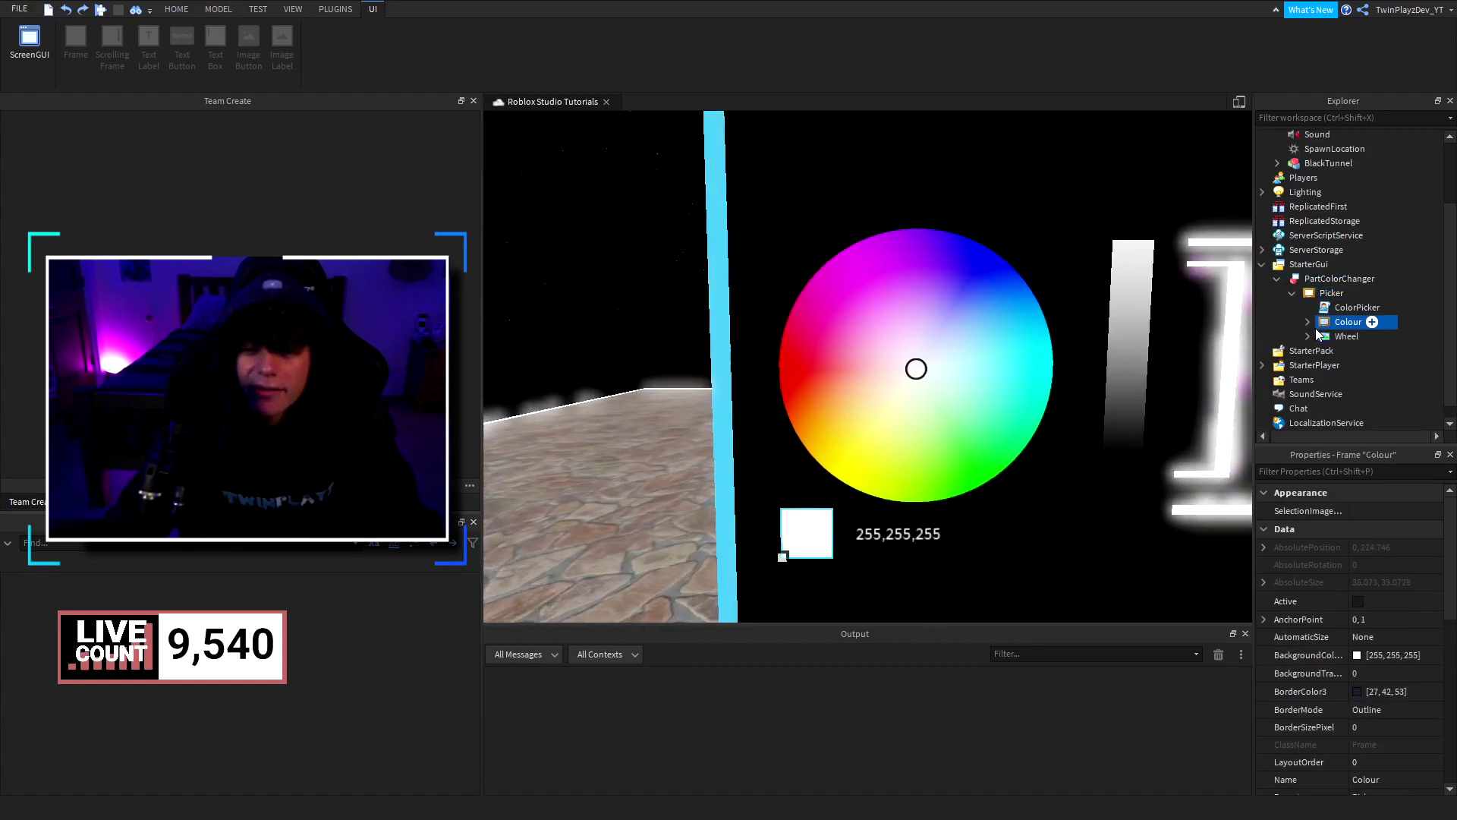
key("d")
left_click(781, 364)
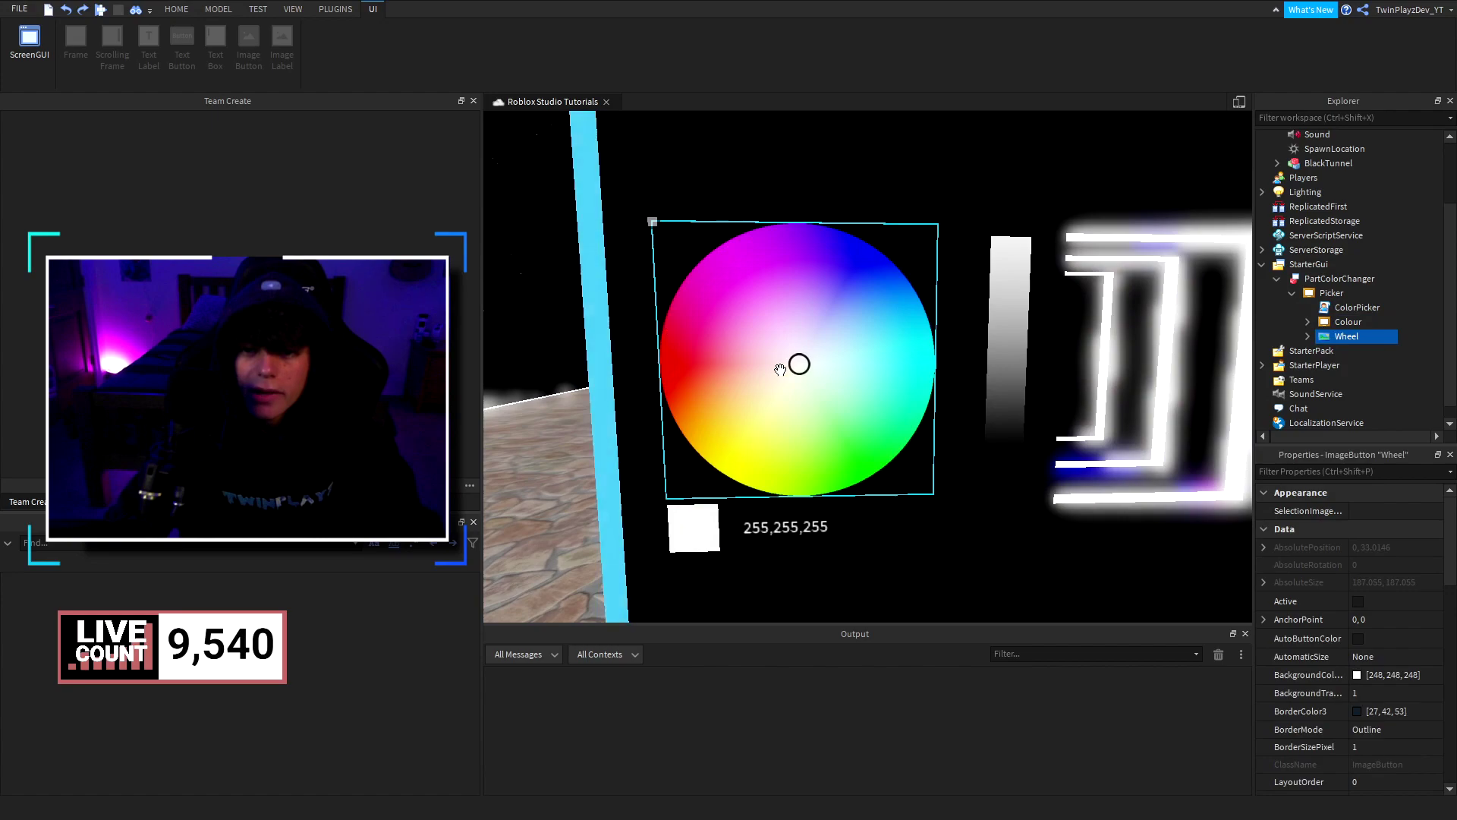
left_click(1307, 321)
left_click(1300, 322)
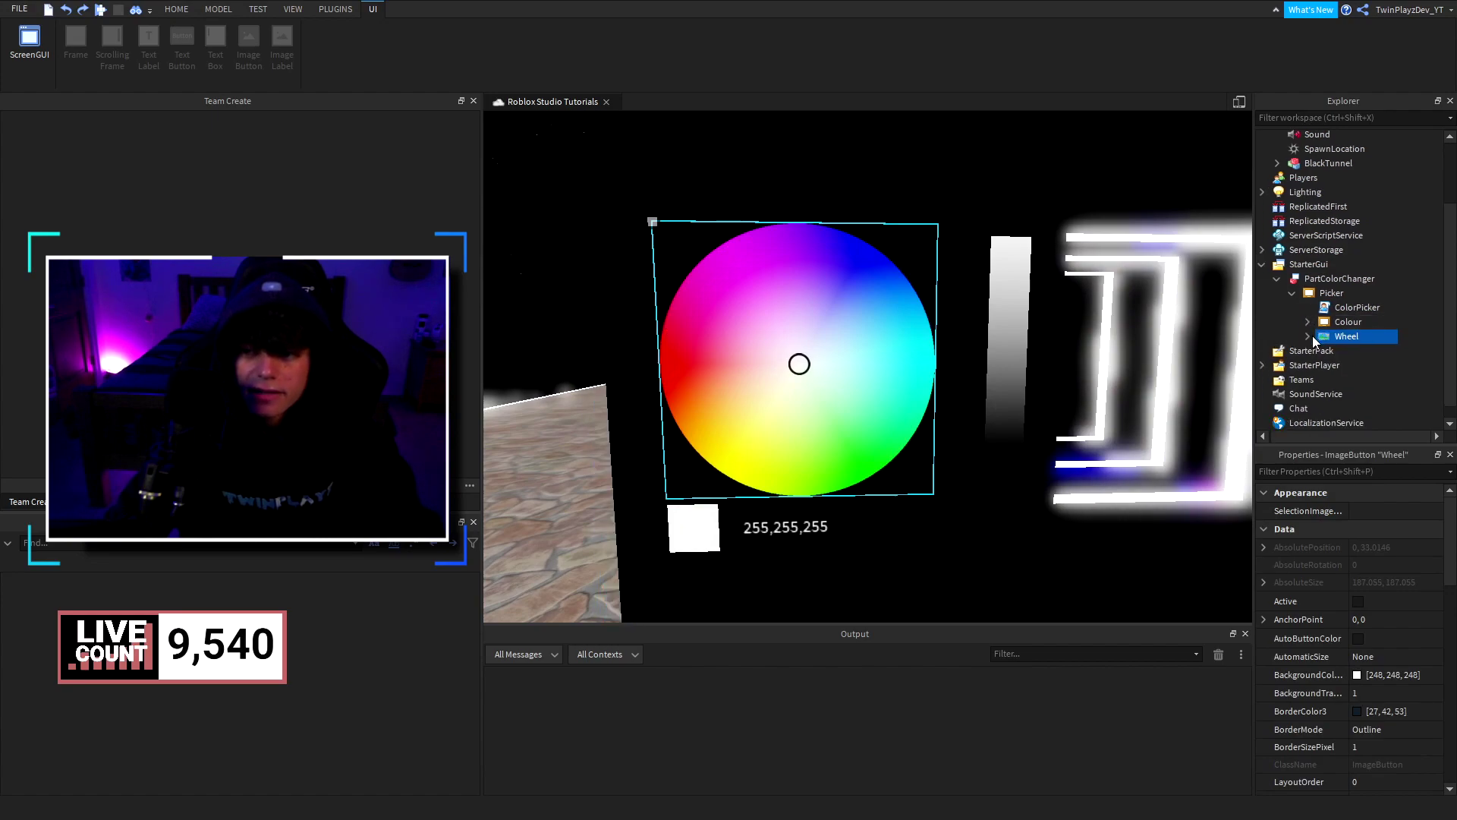
left_click(1300, 337)
left_click(1356, 350)
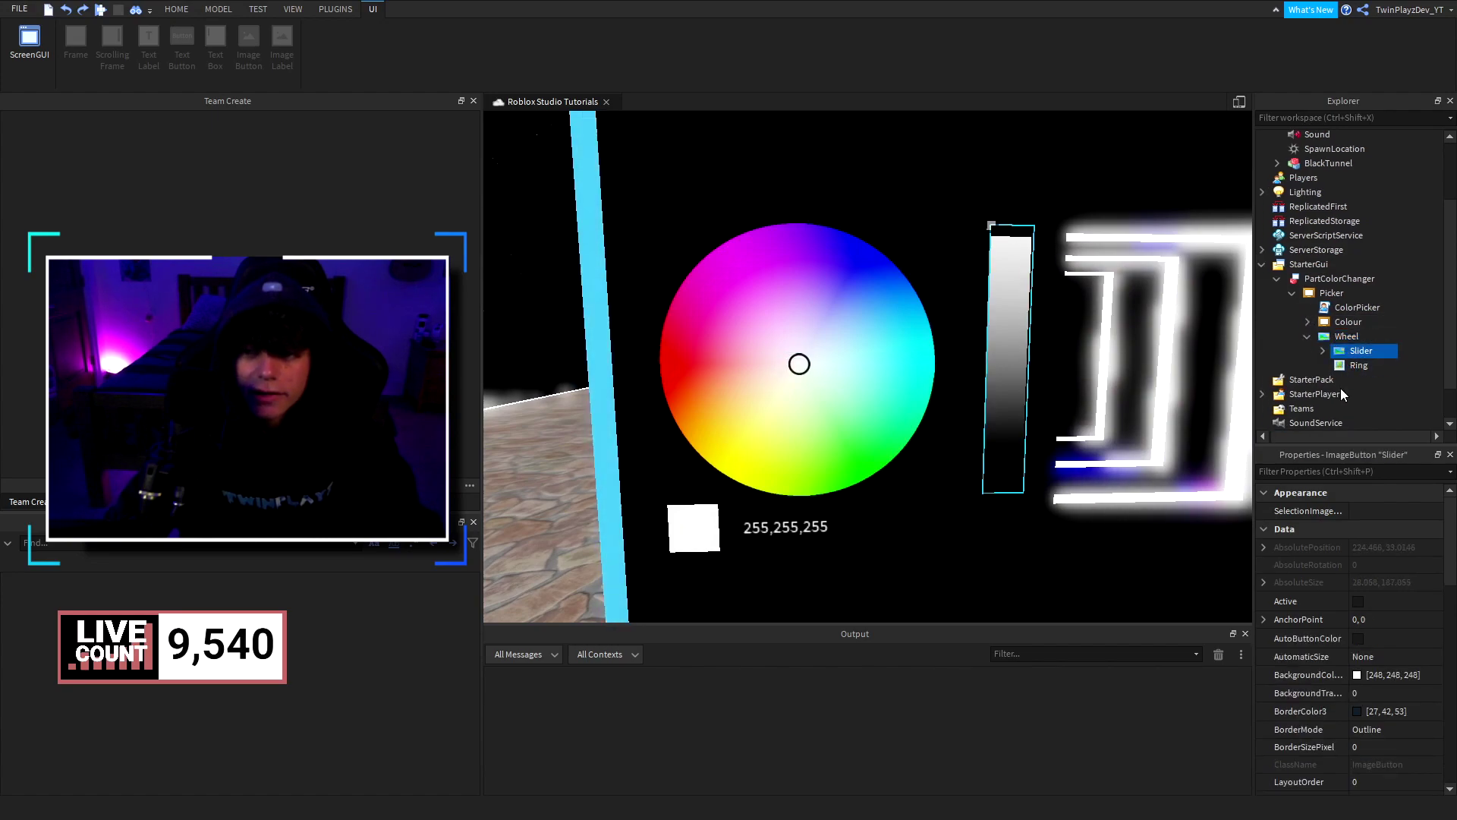
left_click(799, 364)
left_click(1317, 350)
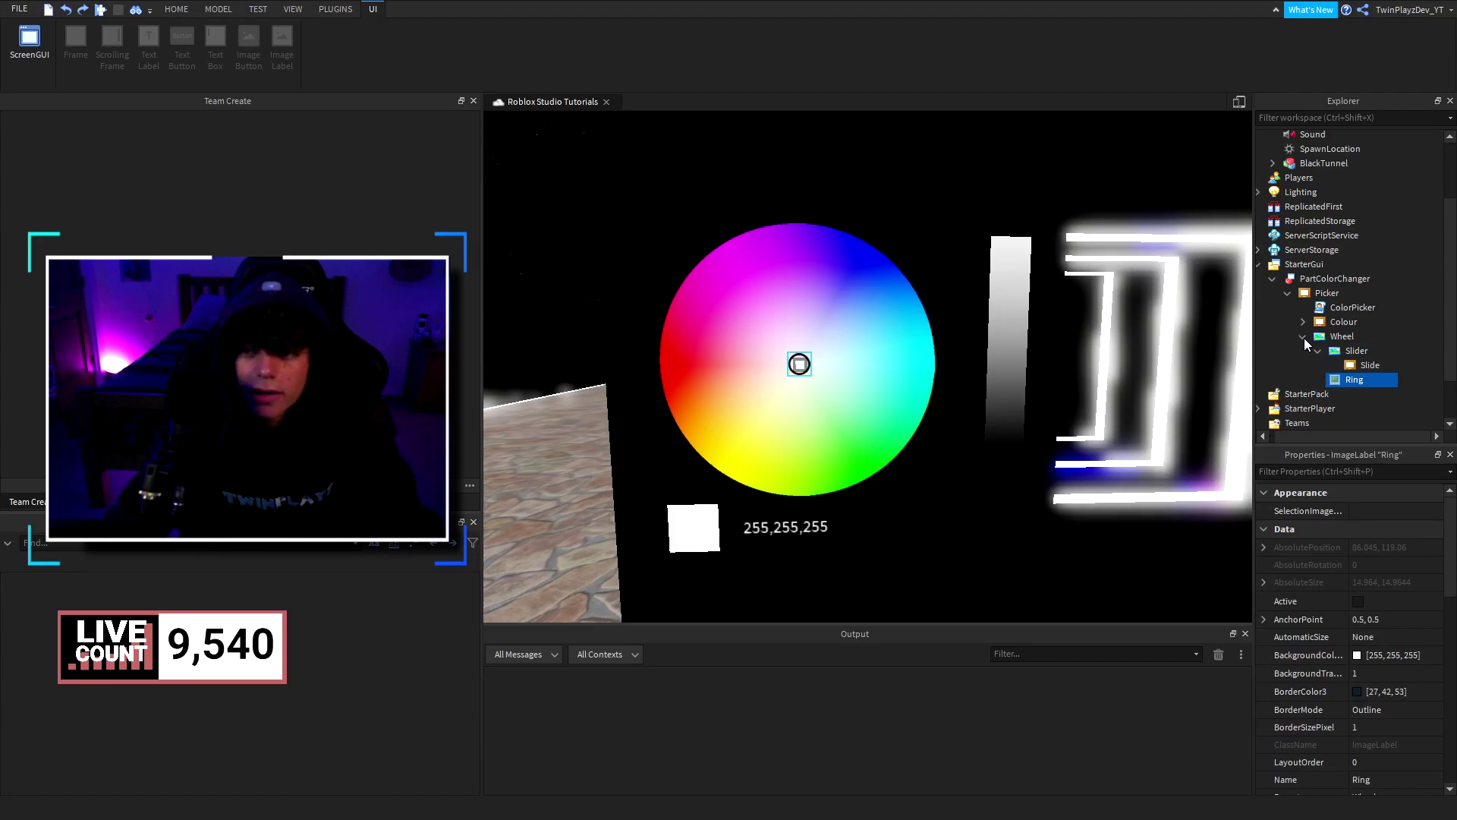
left_click(1303, 337)
Step: Open the ColorPicker script and review its author credit and the variable declarations that follow
double_click(1352, 308)
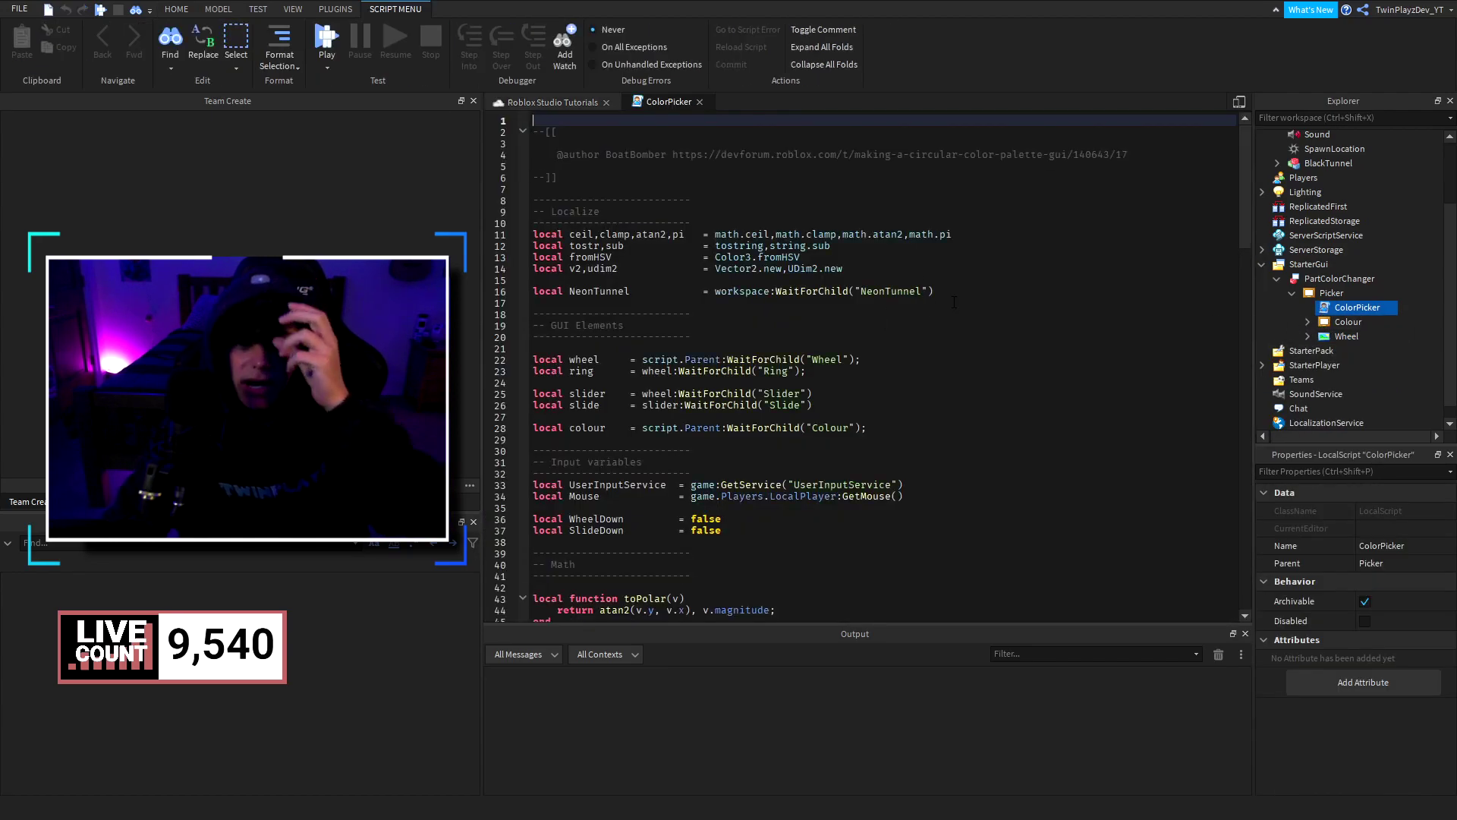
left_click_drag(663, 156, 557, 155)
left_click(646, 133)
left_click(557, 155)
scroll(689, 217, "down", 14)
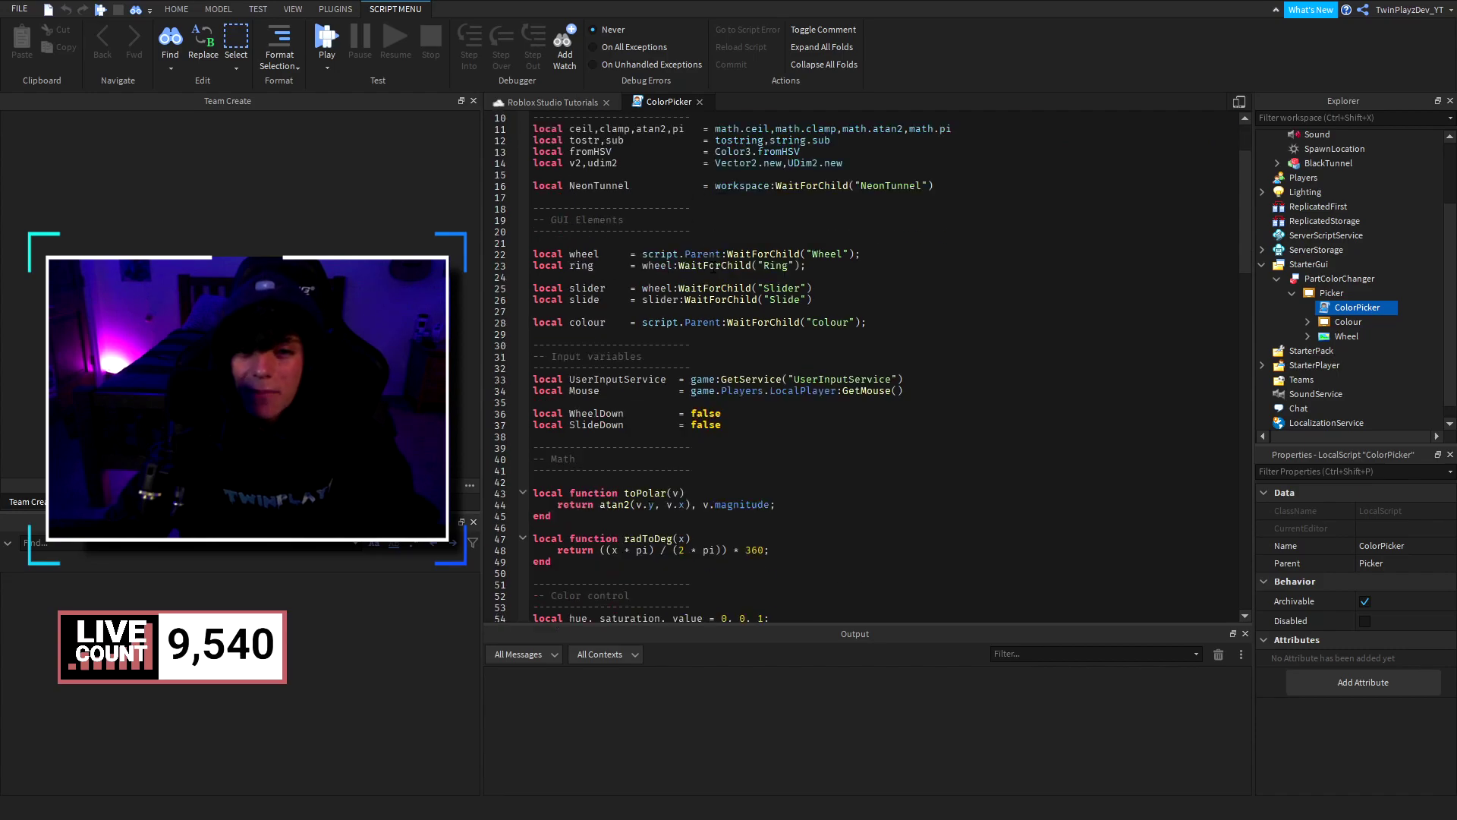
scroll(724, 459, "up", 10)
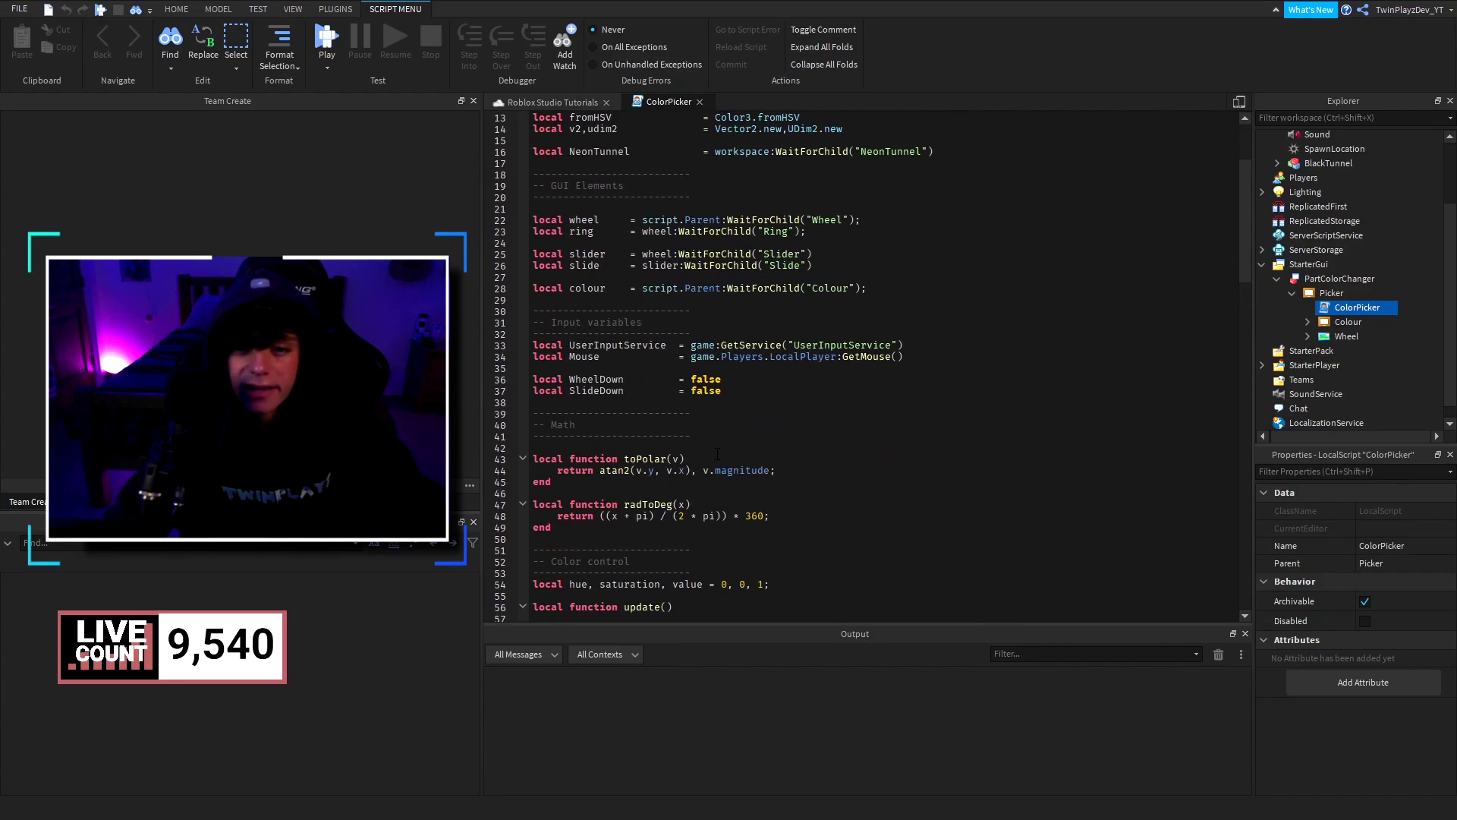
scroll(717, 454, "up", 1)
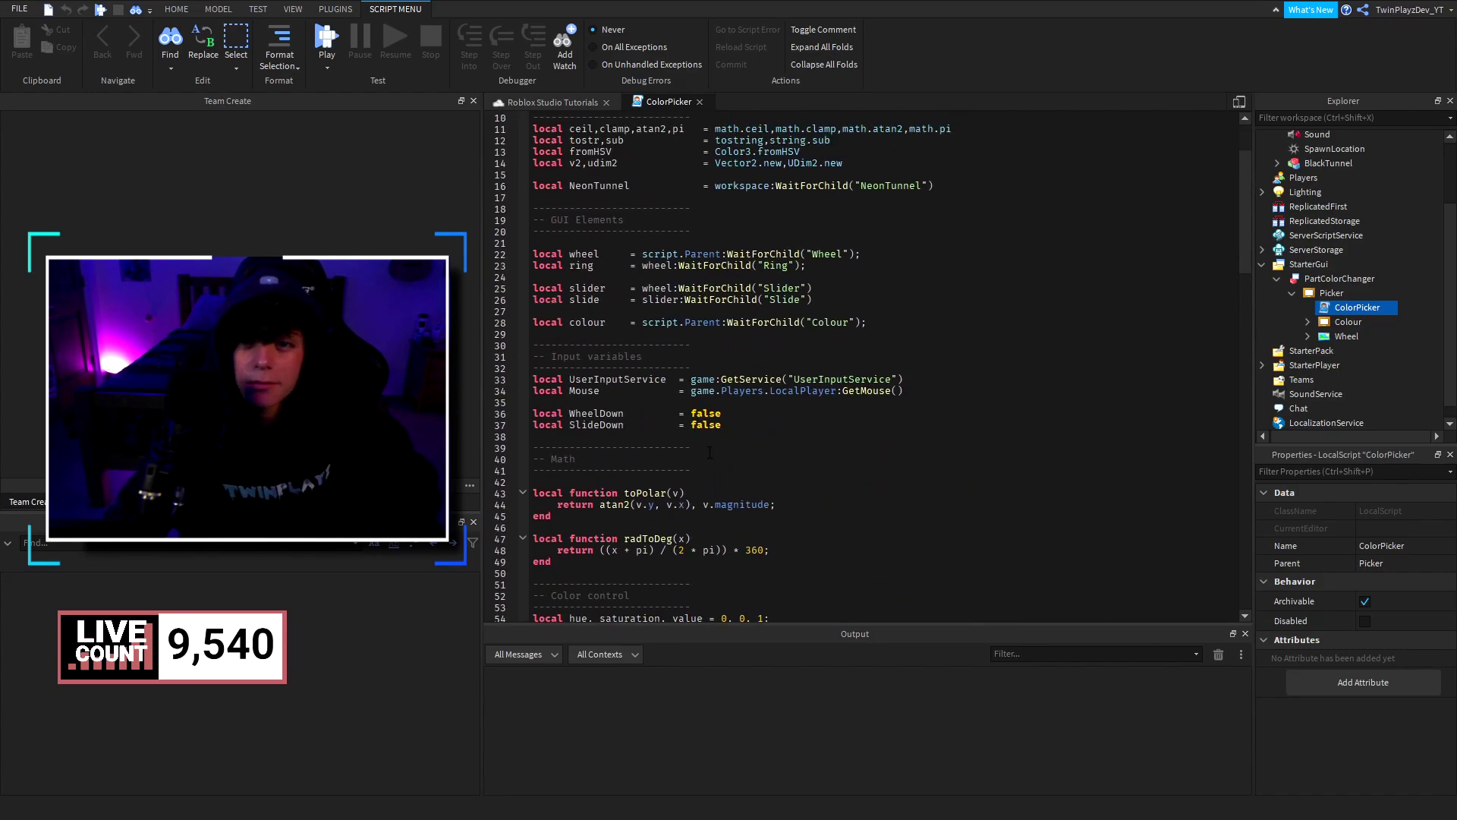
Step: Examine the declaration that waits for NeonTunnel and locate the matching folder in the Workspace
left_click_drag(873, 175, 958, 186)
left_click(972, 186)
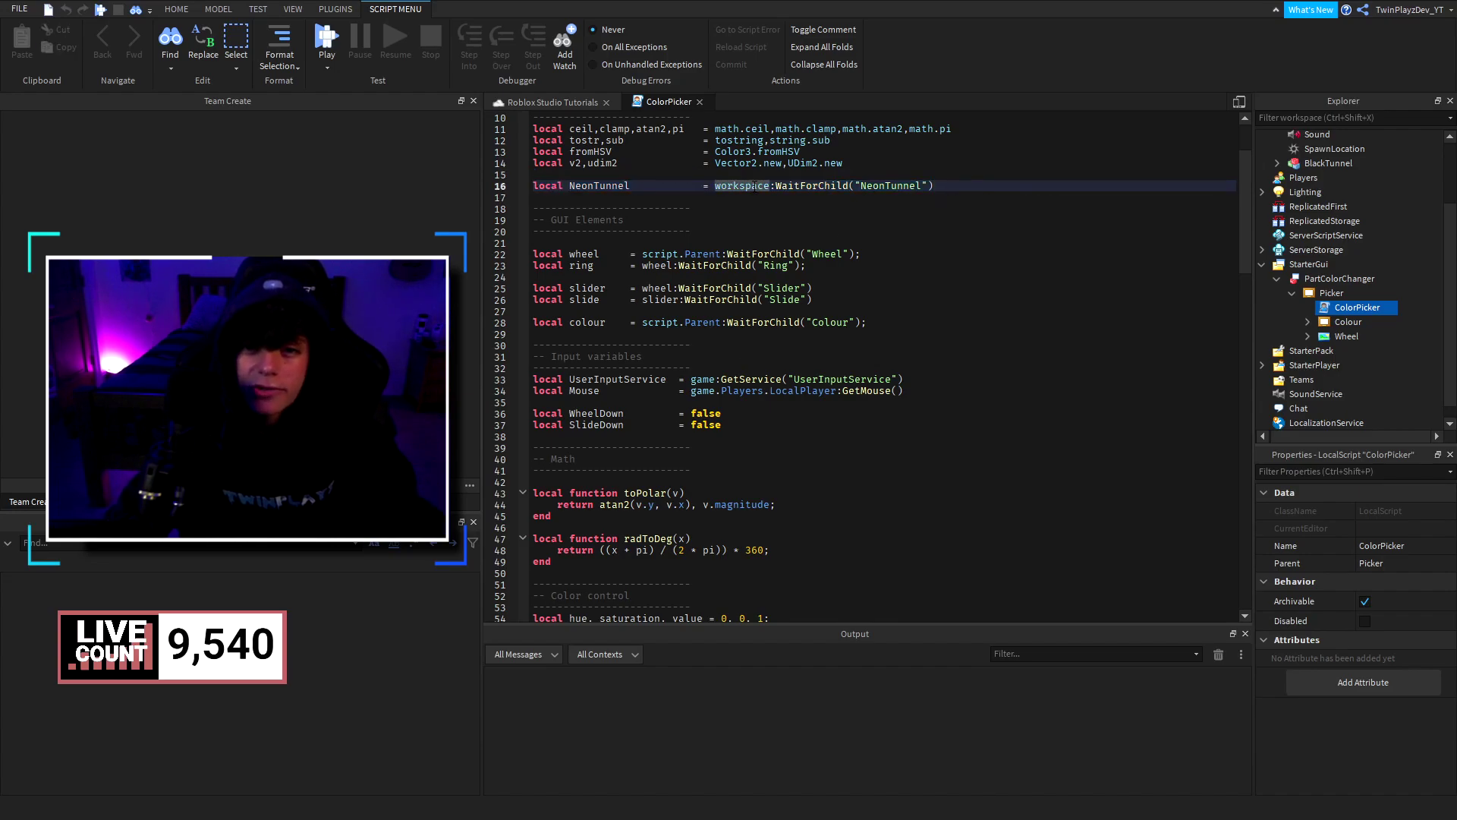
left_click(804, 185)
left_click(879, 186)
scroll(1310, 222, "up", 3)
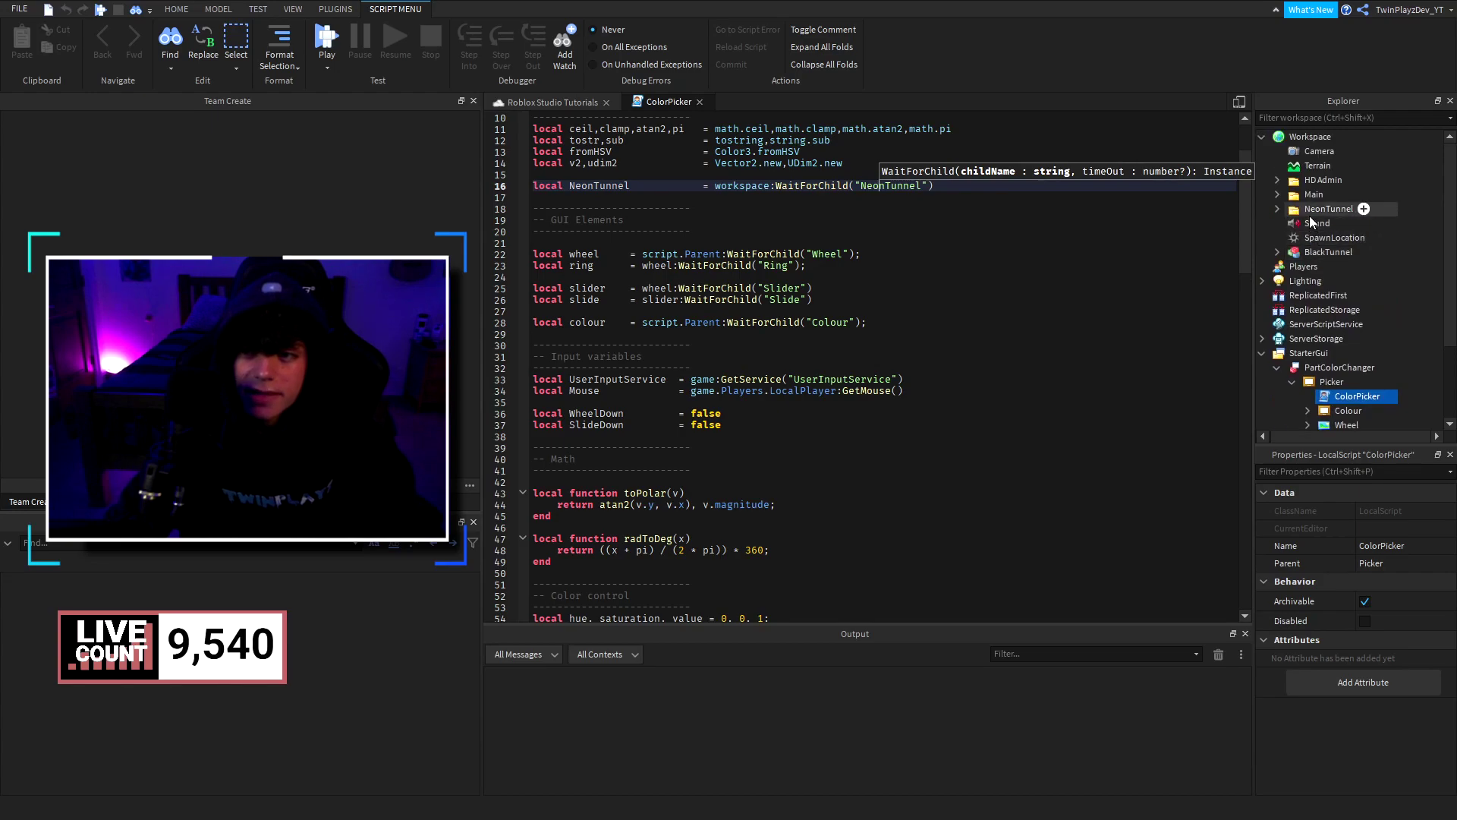
left_click(884, 222)
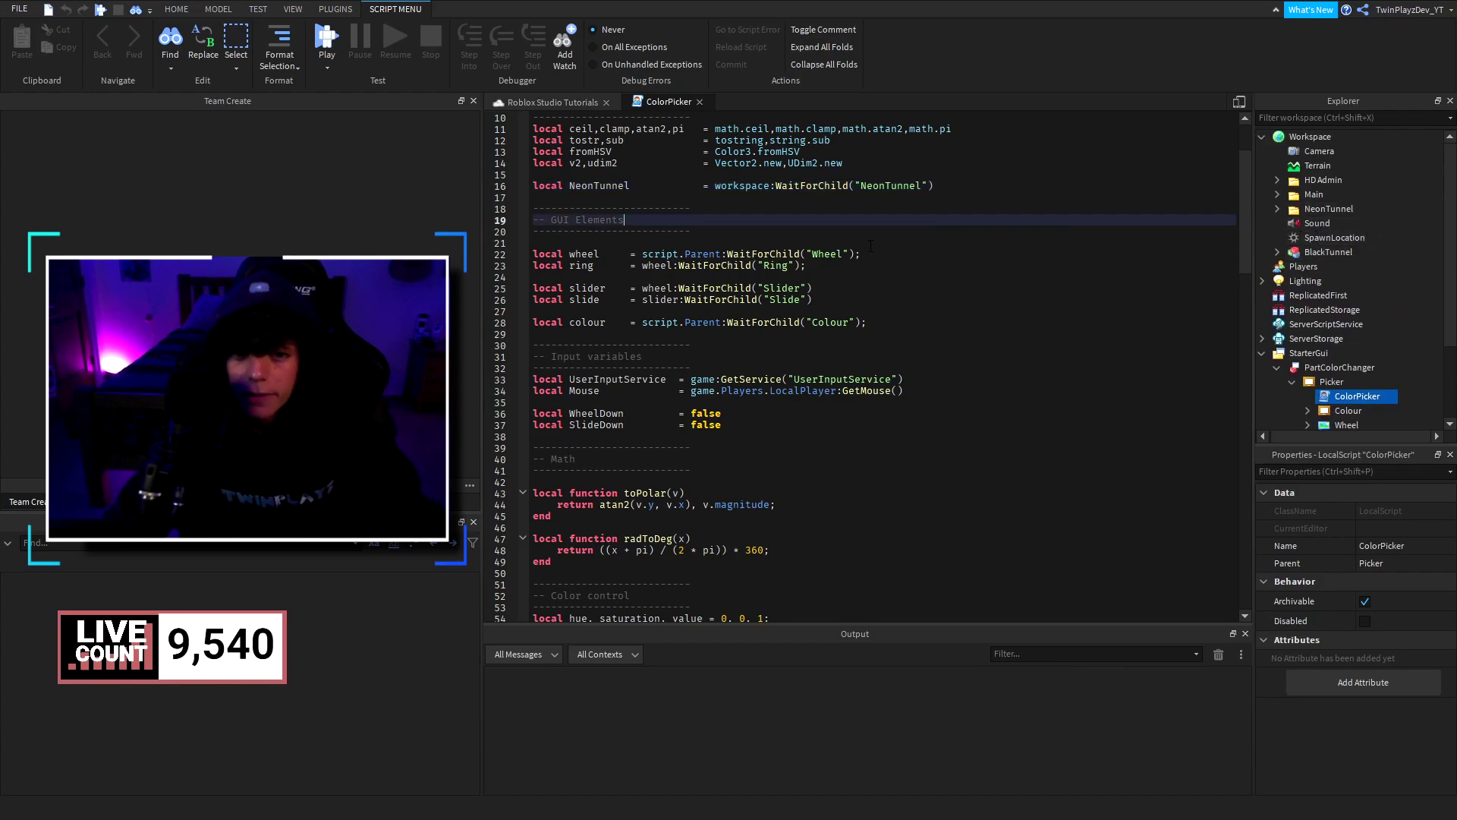
Step: Review the loop over NeonTunnel's children in the update function and expand the NeonTunnel folder to compare its parts
scroll(864, 259, "down", 11)
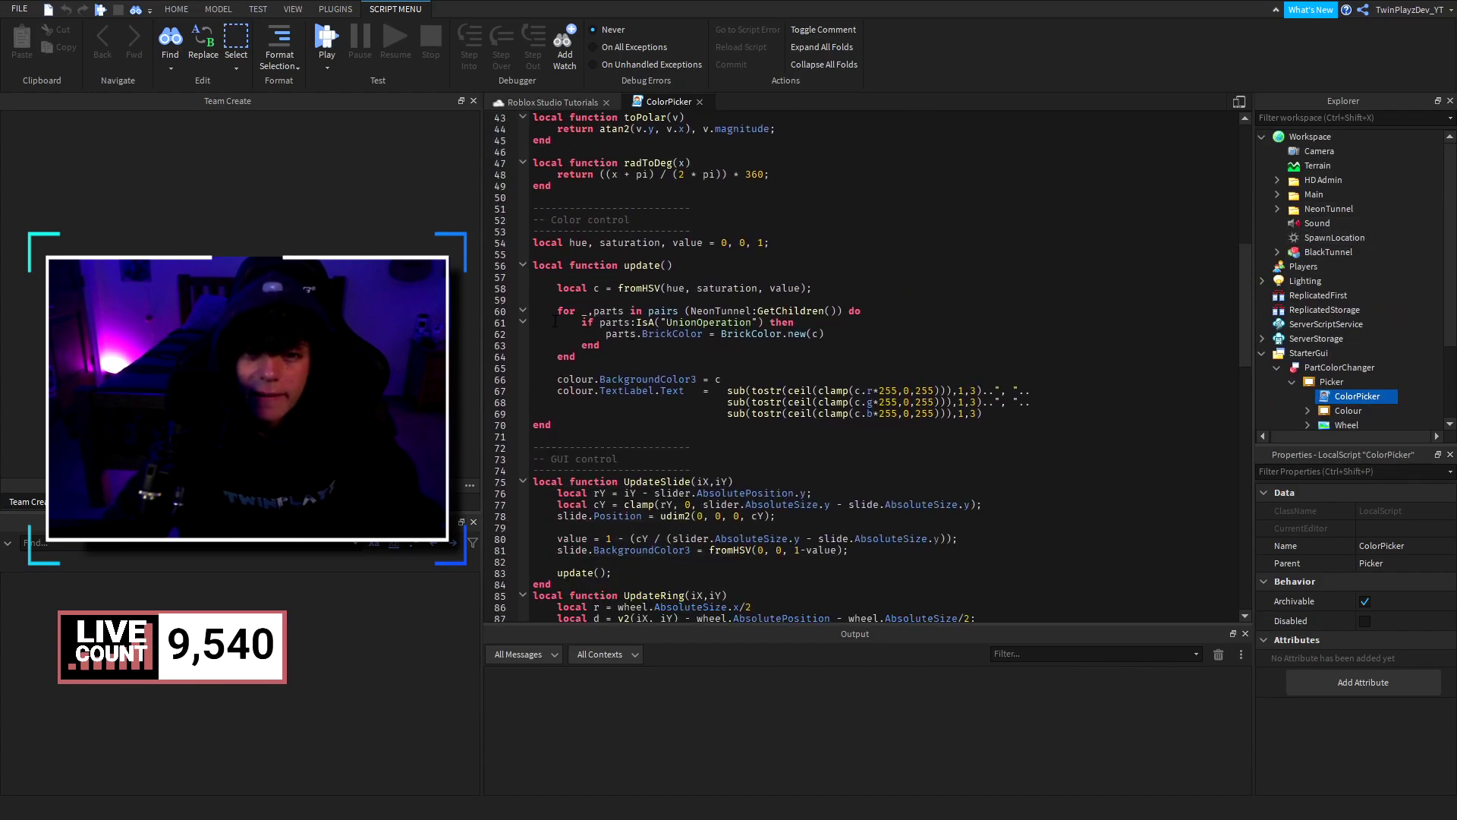
left_click(554, 322)
left_click(559, 288)
left_click_drag(557, 310, 619, 357)
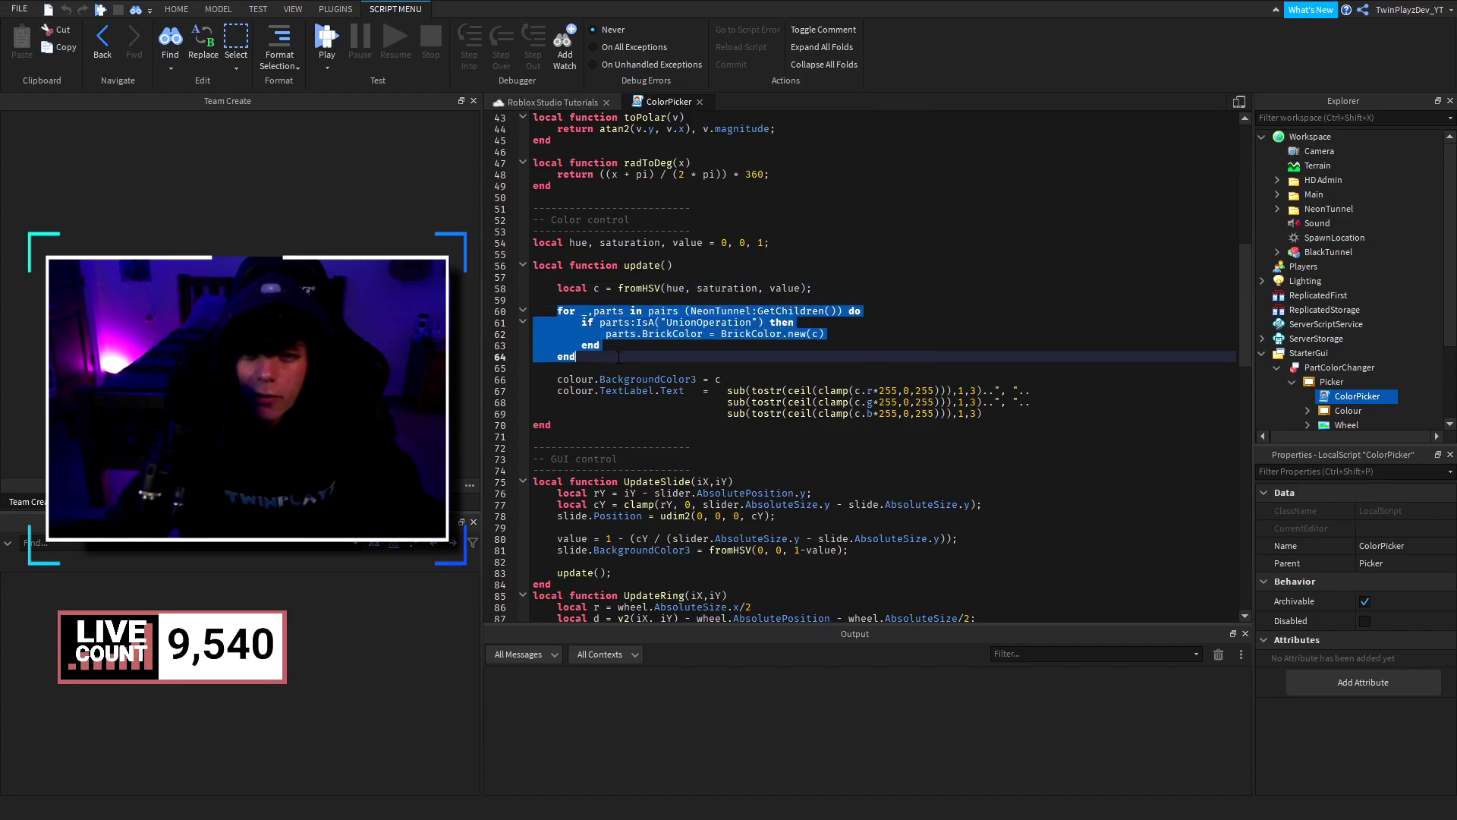
left_click(619, 357)
left_click_drag(557, 310, 639, 311)
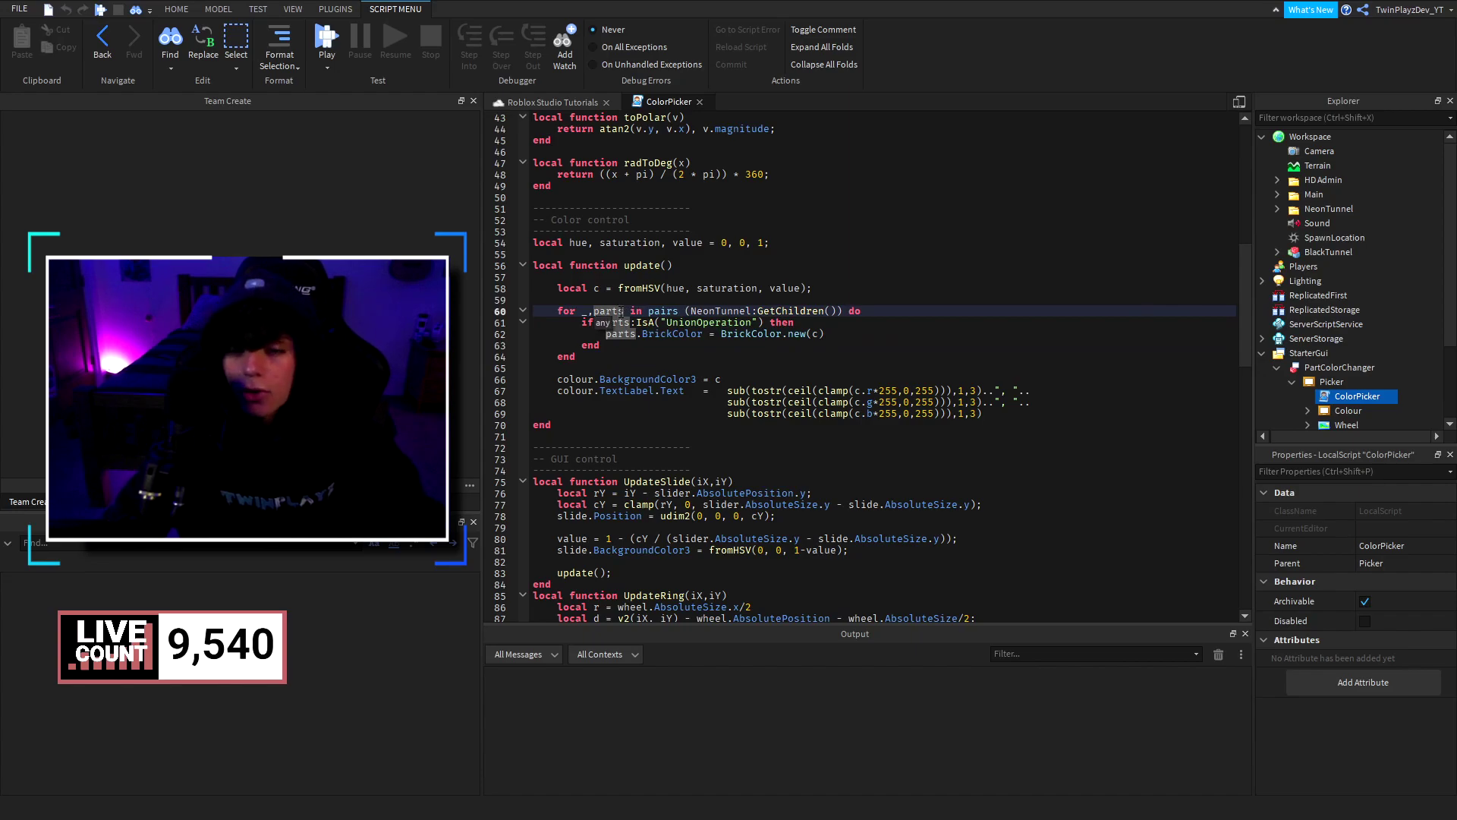
left_click(662, 310)
left_click(681, 299)
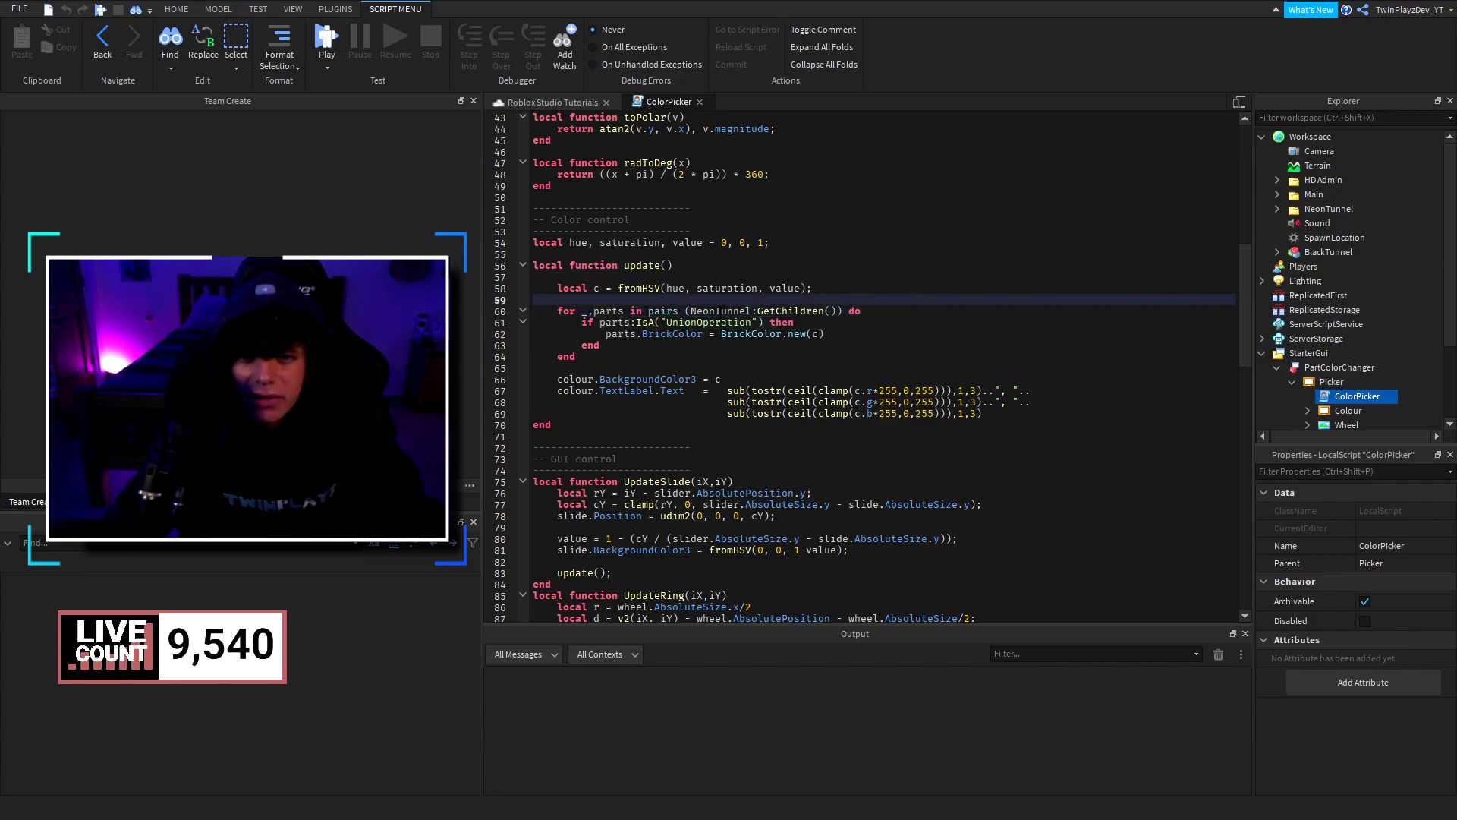
left_click(721, 310)
left_click(1275, 209)
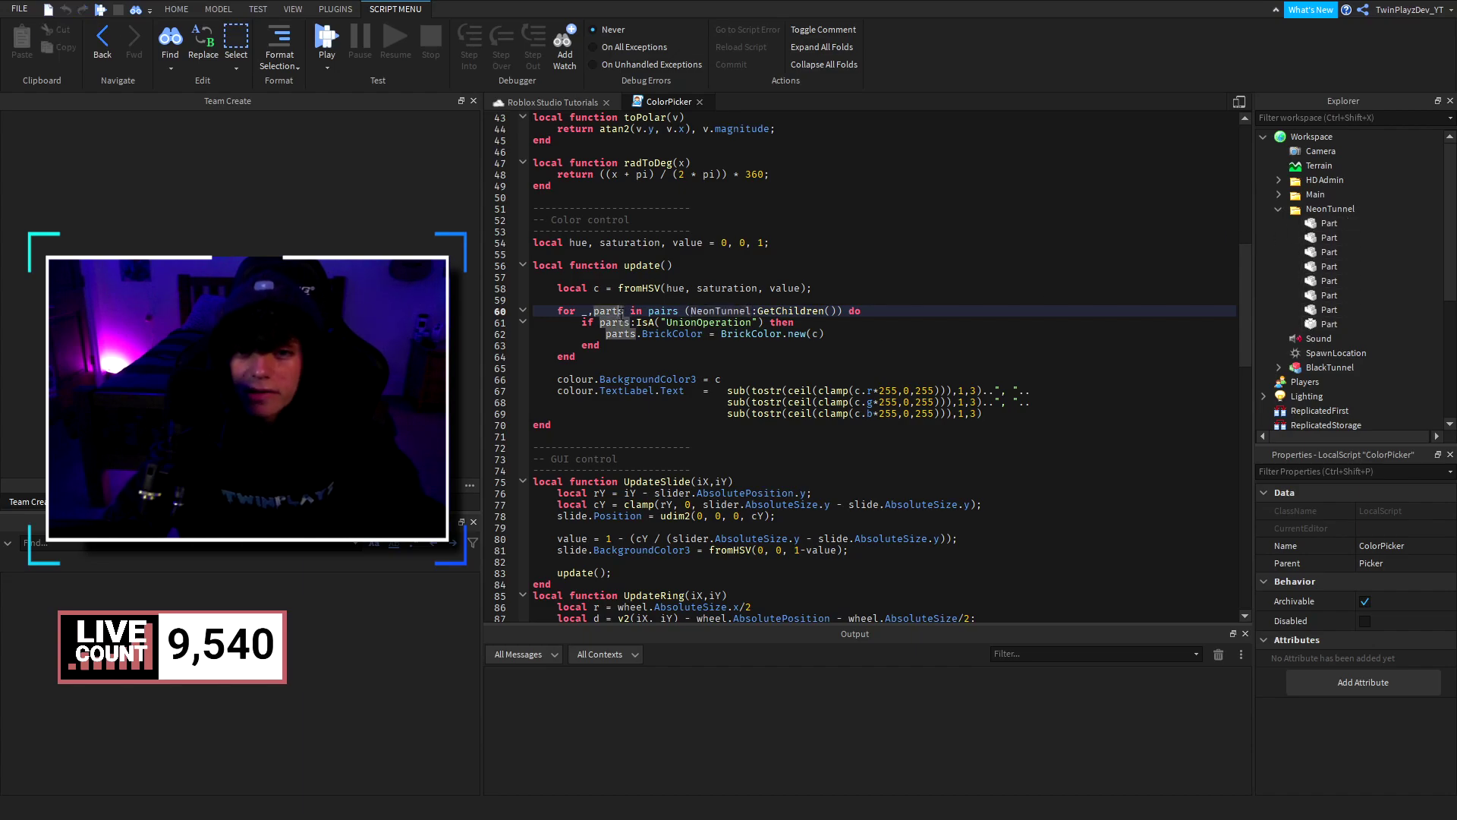
Step: Examine the UnionOperation check inside the loop and the BrickColor assignment under it
left_click(624, 322)
left_click(715, 322)
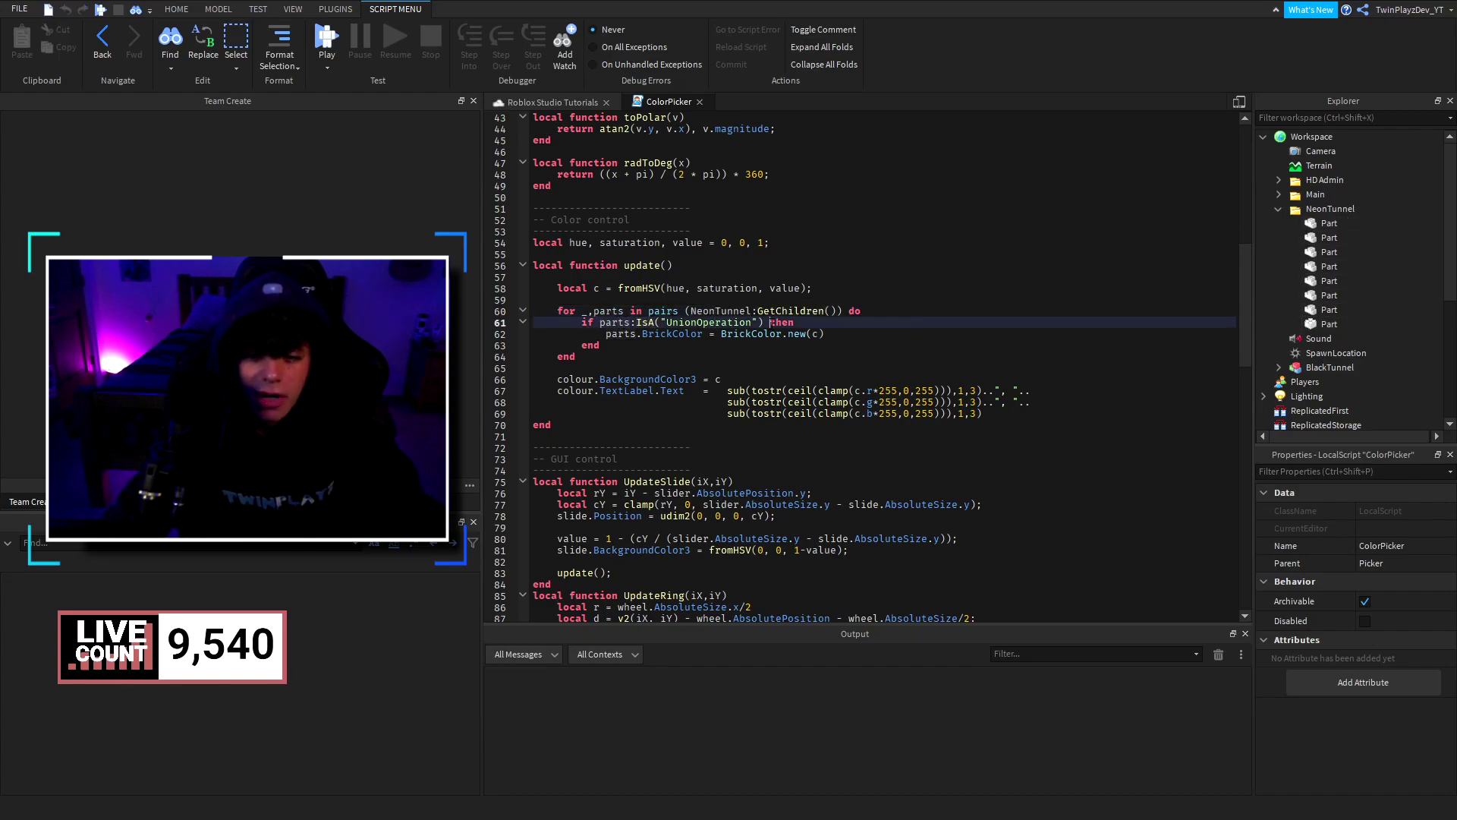
left_click(691, 323)
left_click(610, 333)
left_click(603, 343)
Step: Duplicate the UnionOperation if block directly below itself inside the NeonTunnel loop
left_click_drag(600, 344, 583, 322)
key("ctrl+c")
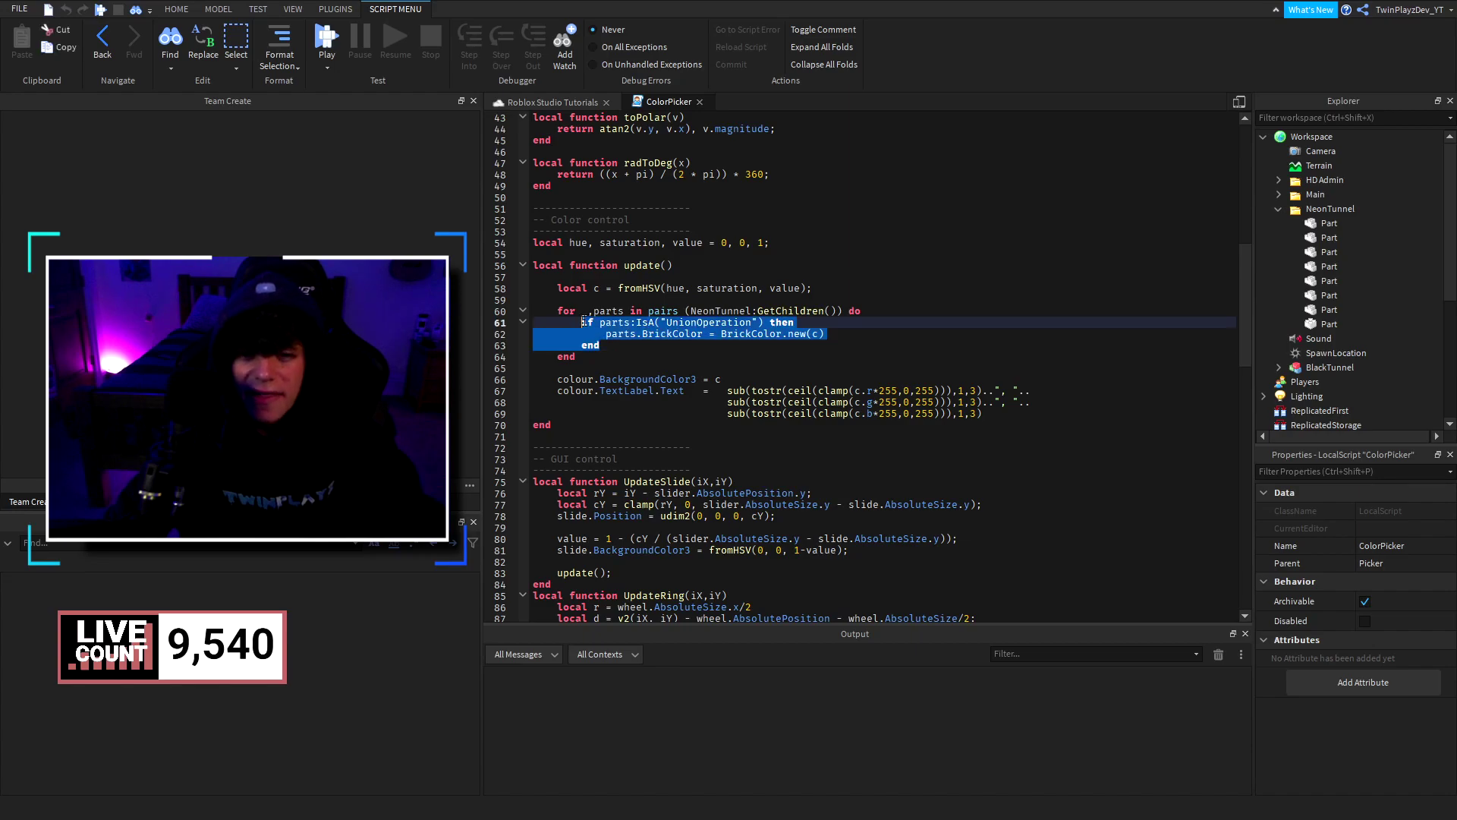
left_click(630, 345)
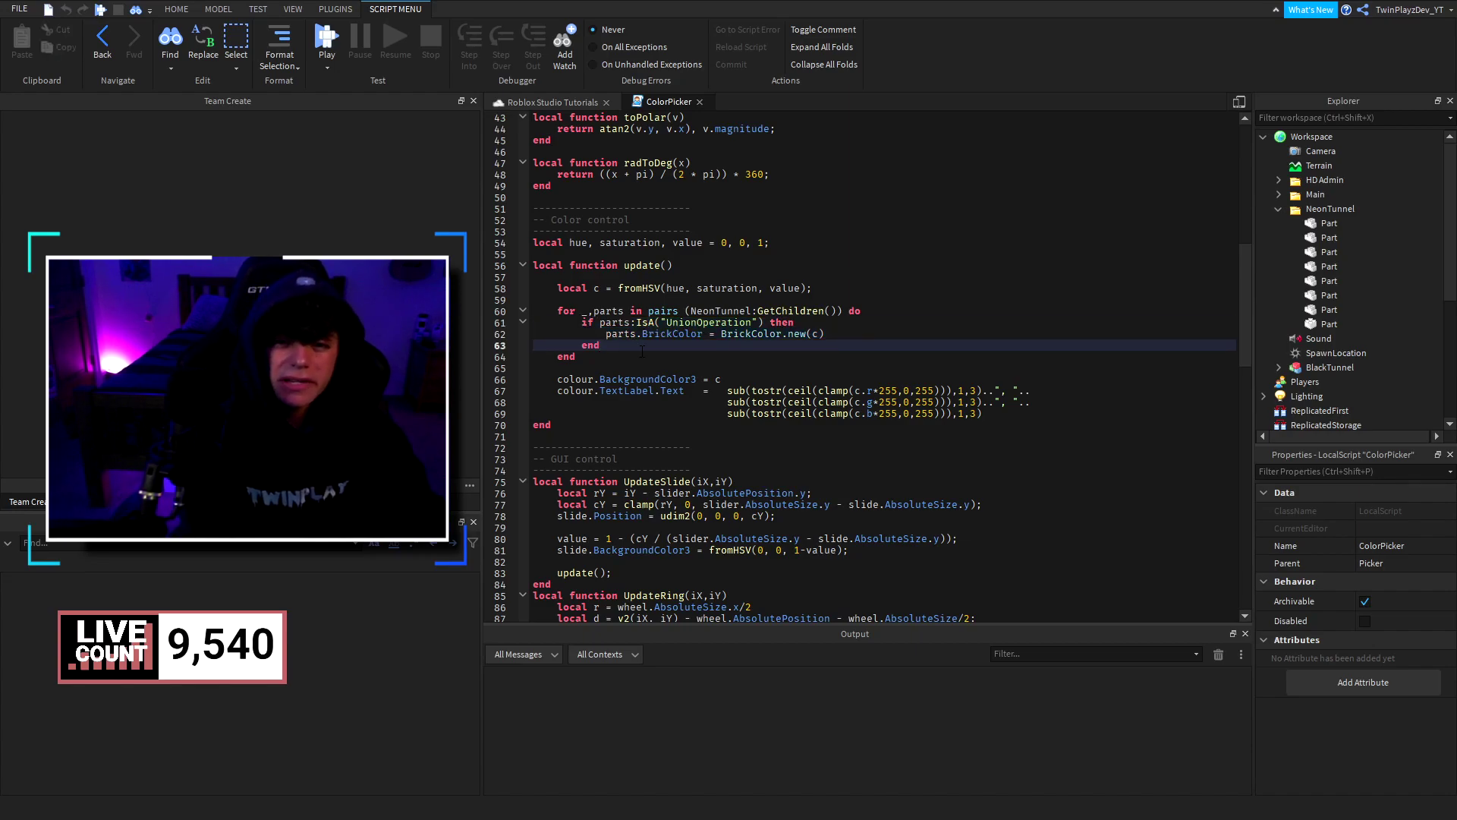
key("Return")
key("ctrl+v")
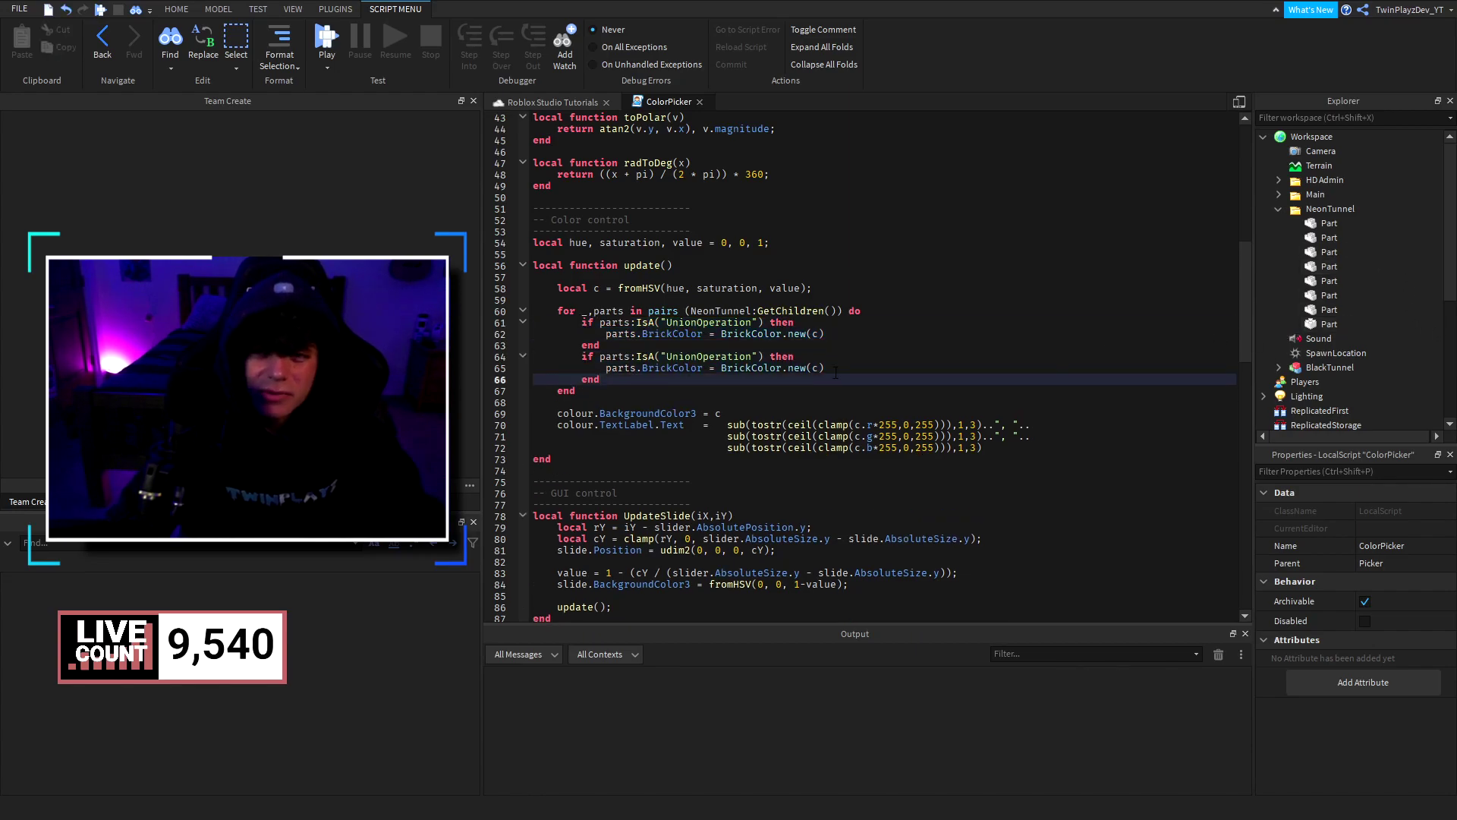
Step: Check the class of the added block in NeonTunnel and change the duplicated IsA check to "Part"
left_click(1313, 327)
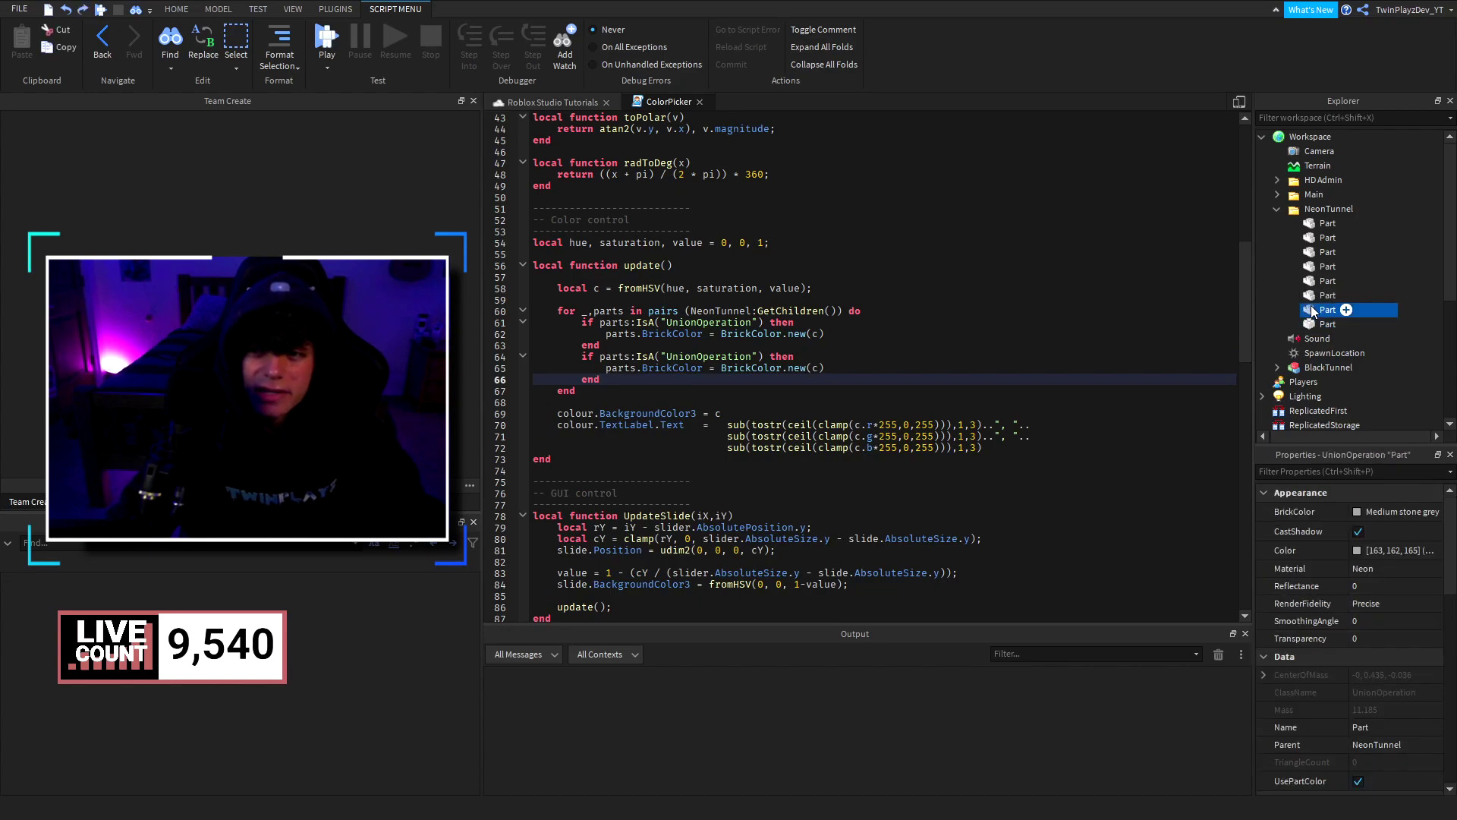
left_click(697, 356)
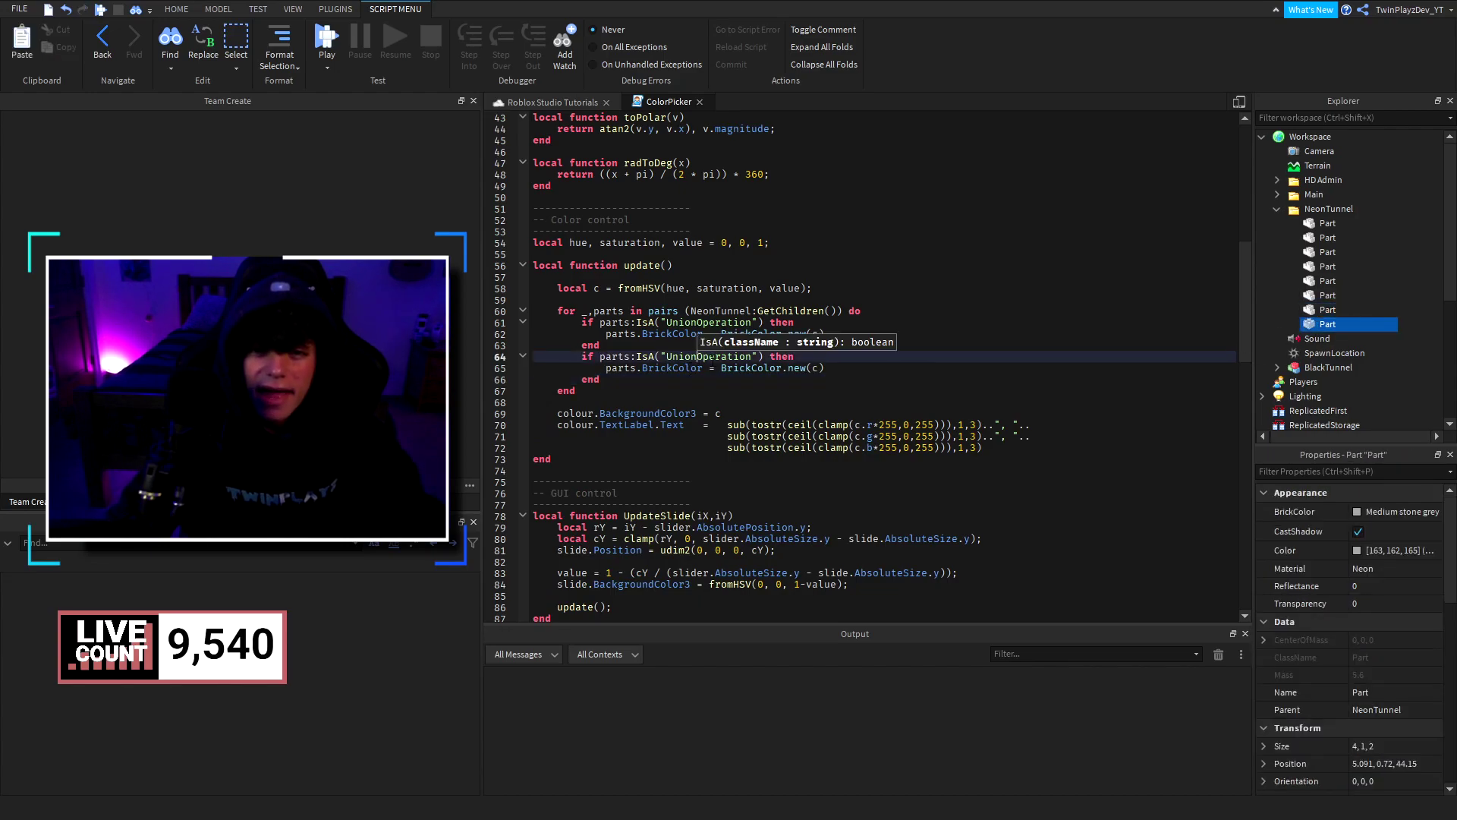
left_click_drag(709, 357, 668, 357)
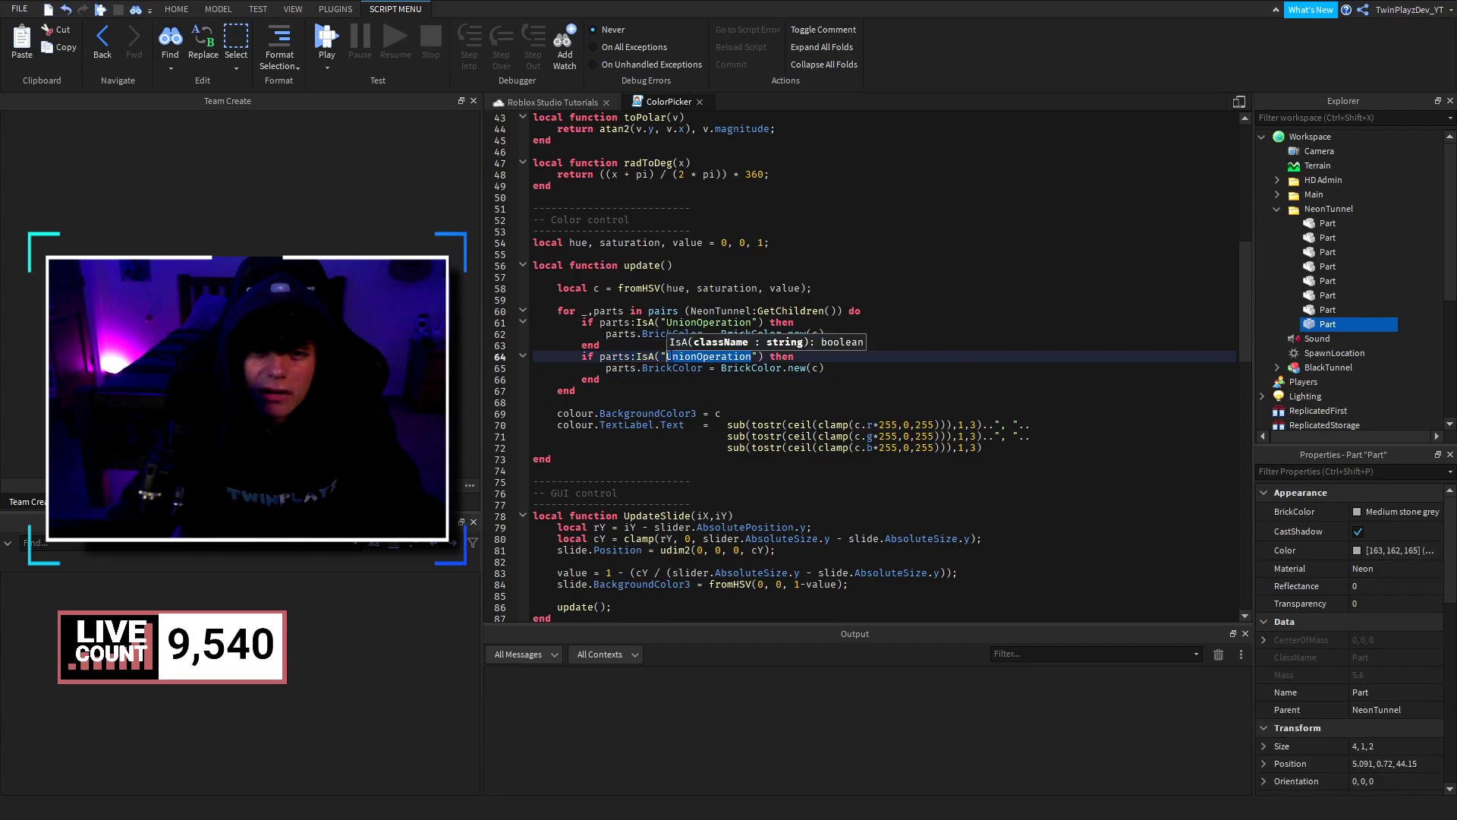
type("Part")
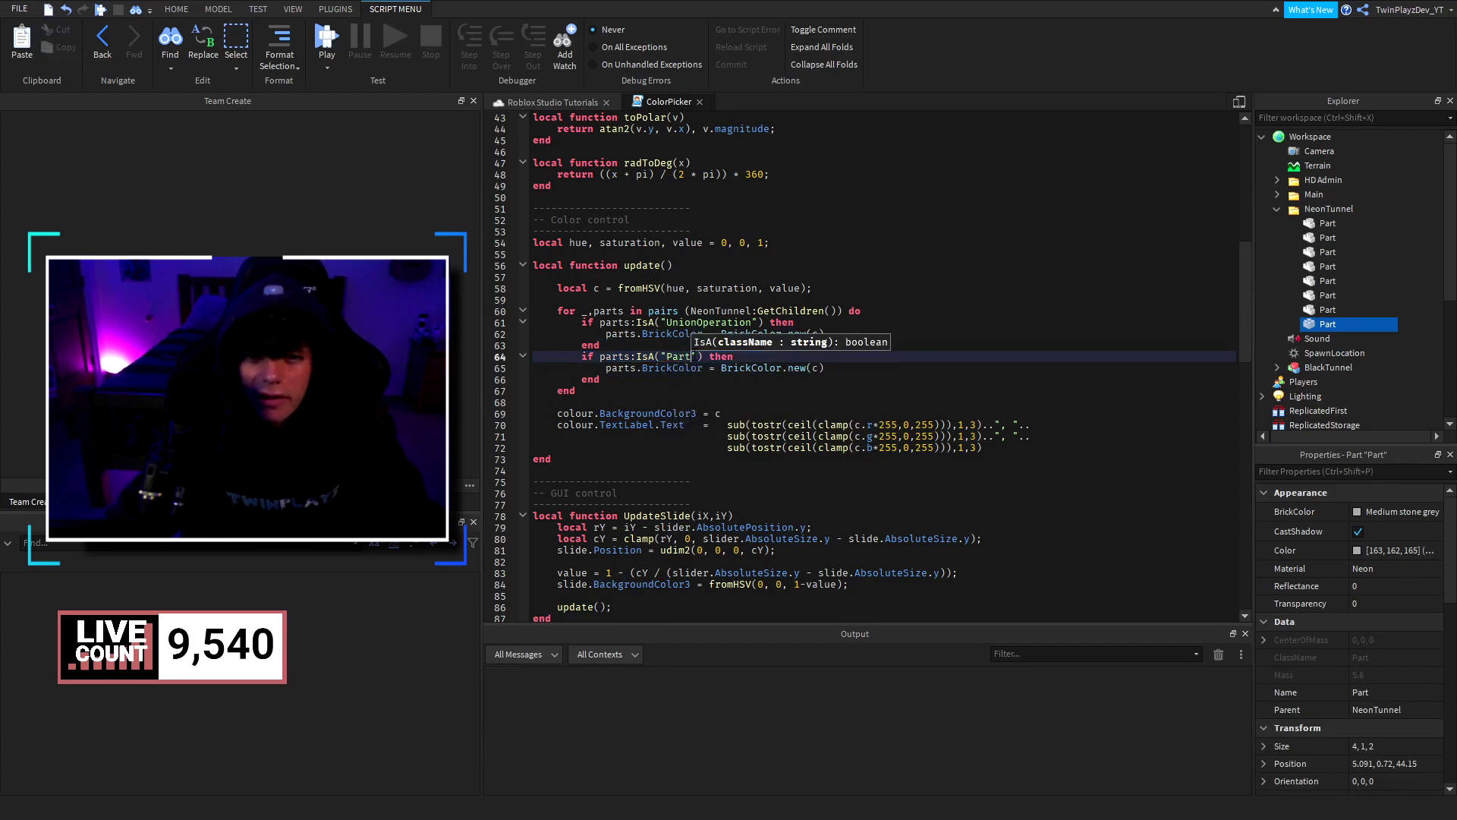
left_click(657, 370)
left_click(618, 368)
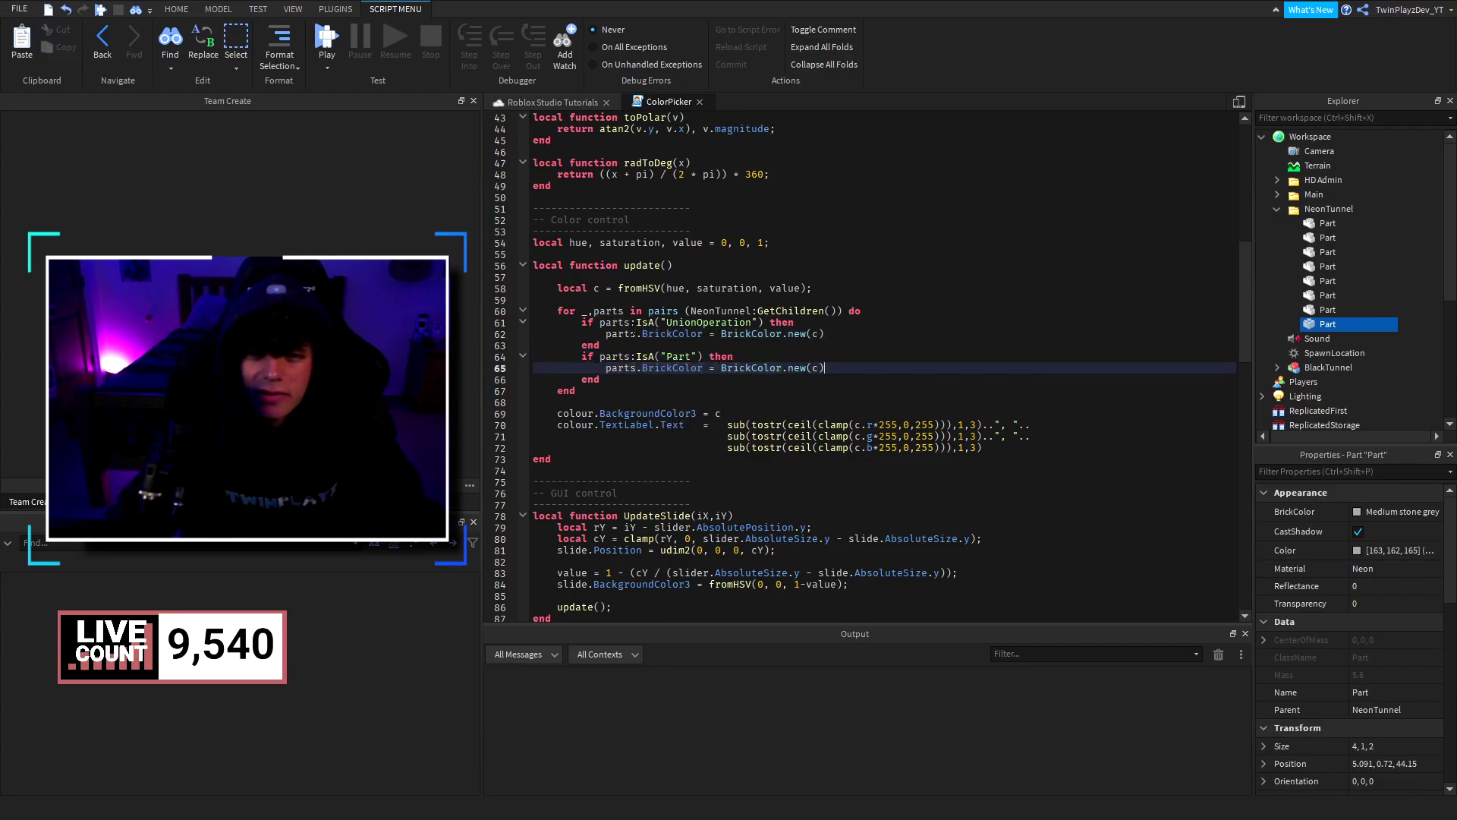
Step: Add blank lines before, between and after the two if blocks inside the NeonTunnel loop
left_click(635, 324)
left_click_drag(603, 379, 581, 356)
left_click(630, 345)
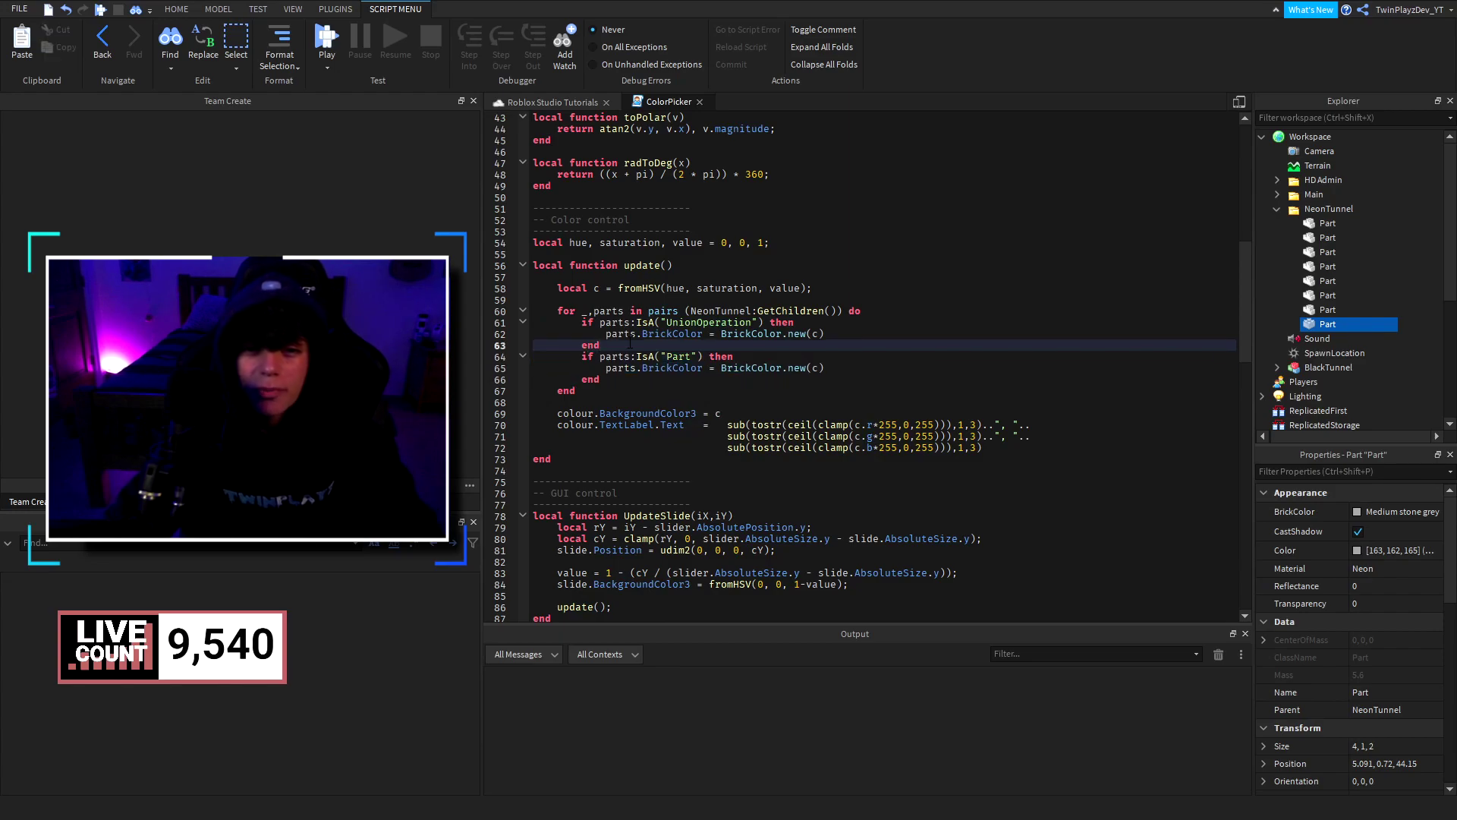
left_click(862, 311)
key("Return")
left_click(645, 356)
key("Return")
left_click(649, 402)
key("Return")
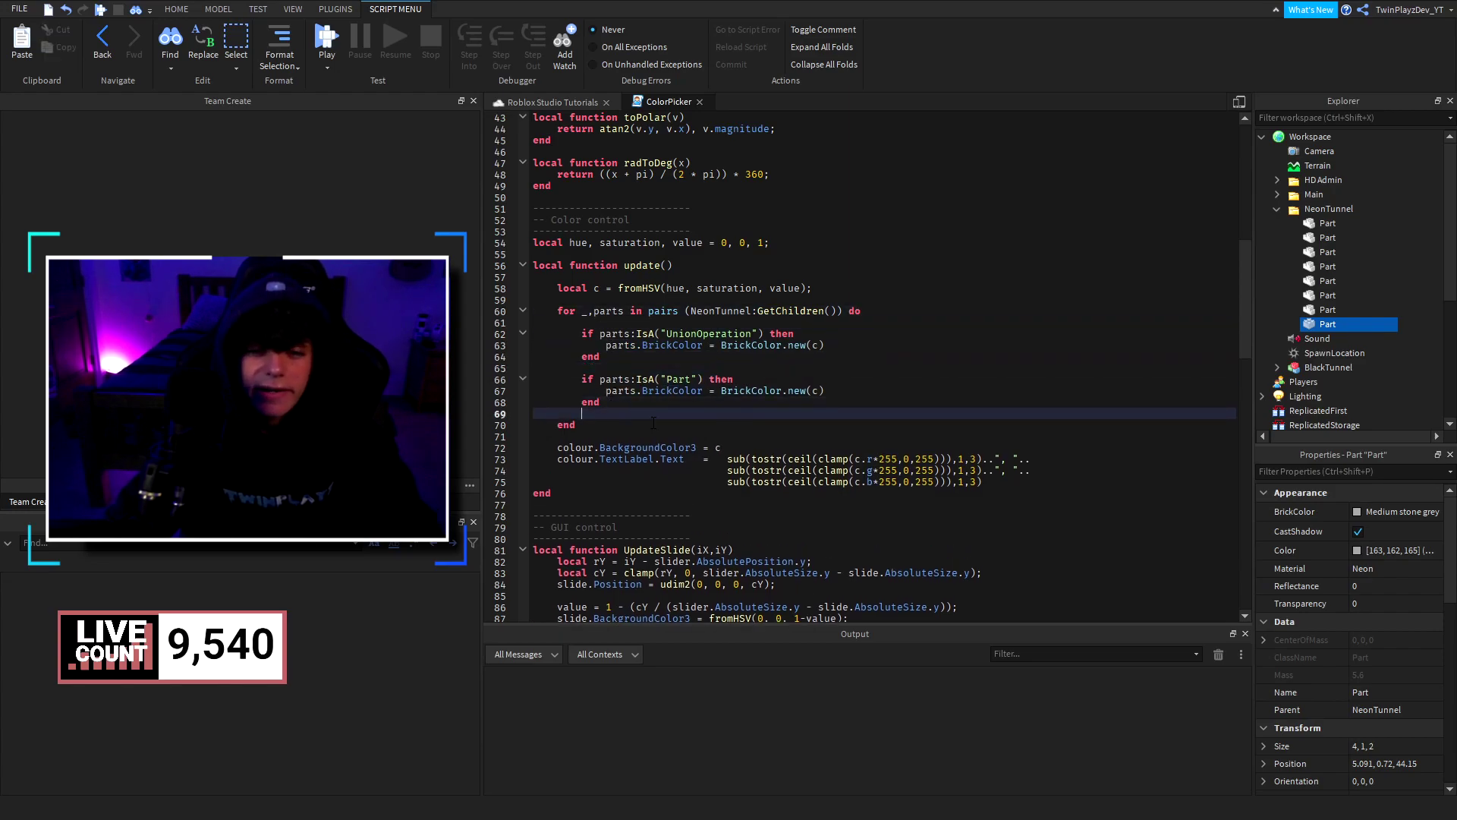
Step: Review the UnionOperation and Part checks with their BrickColor assignments, back up to the start of the loop
left_click(647, 356)
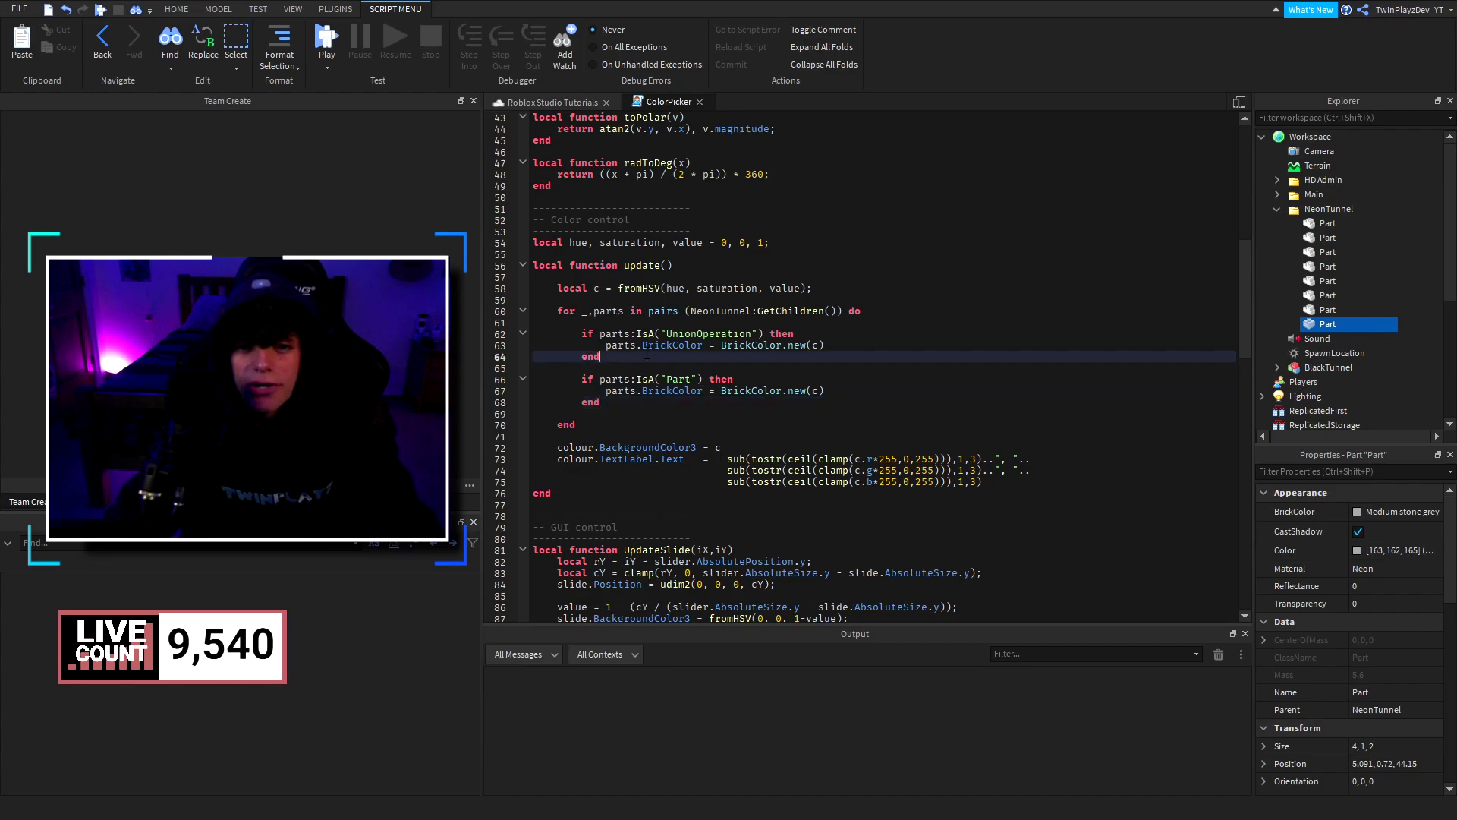
left_click(646, 334)
left_click(668, 344)
left_click(675, 378)
left_click(675, 390)
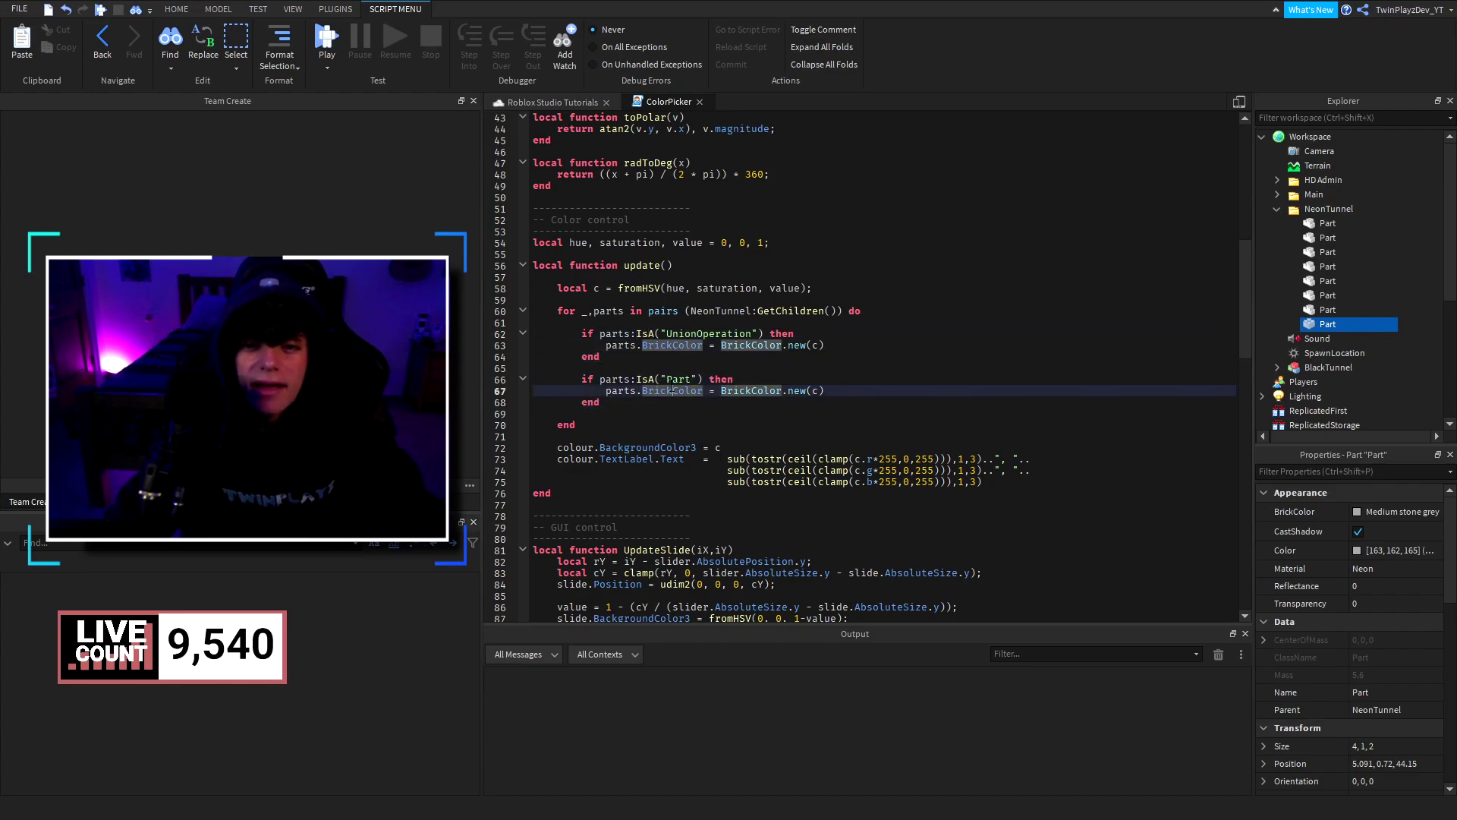
left_click(672, 356)
left_click(681, 379)
key("Up")
key("Up")
key("Up")
left_click(552, 311)
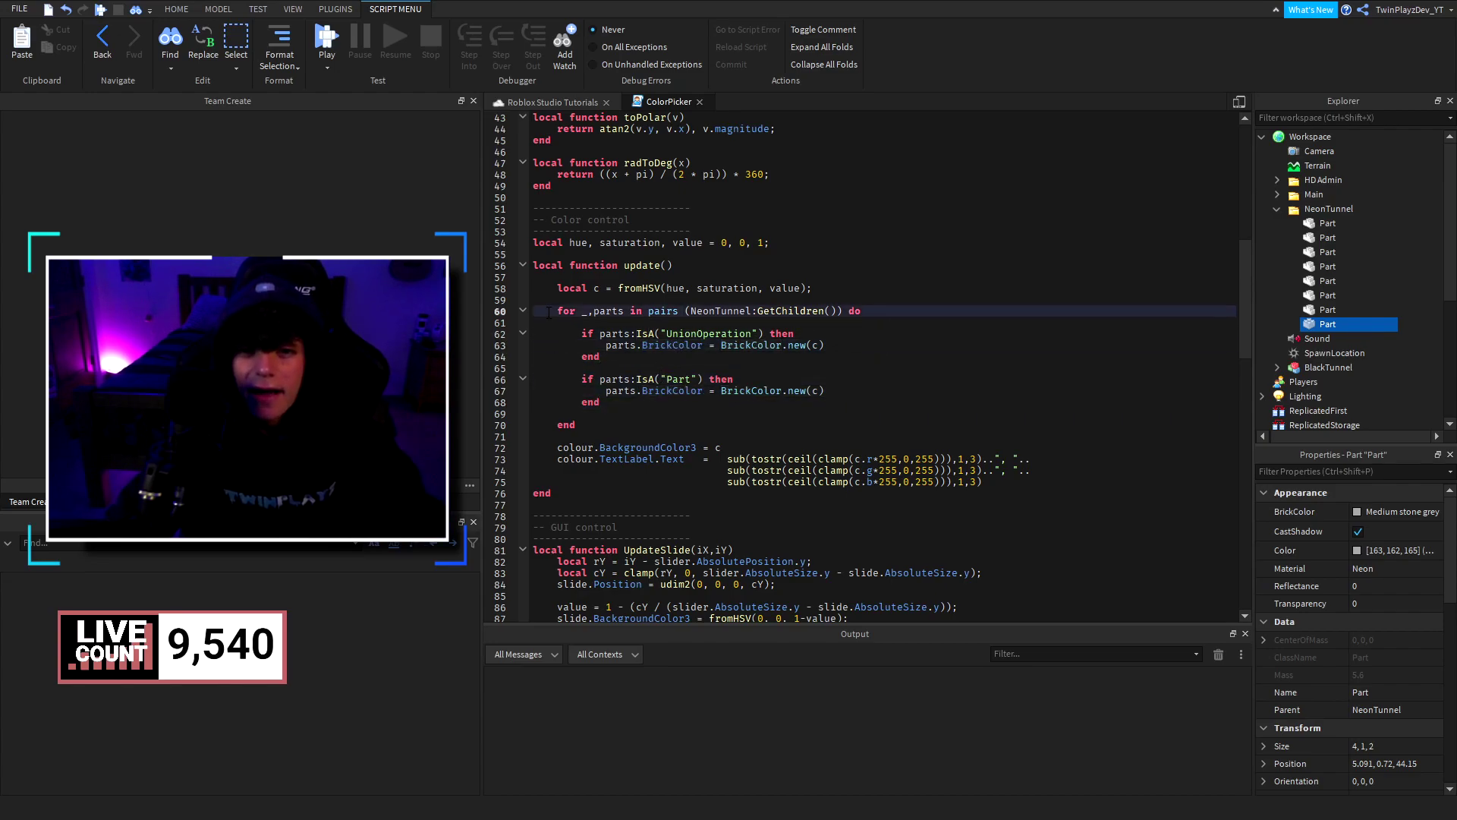